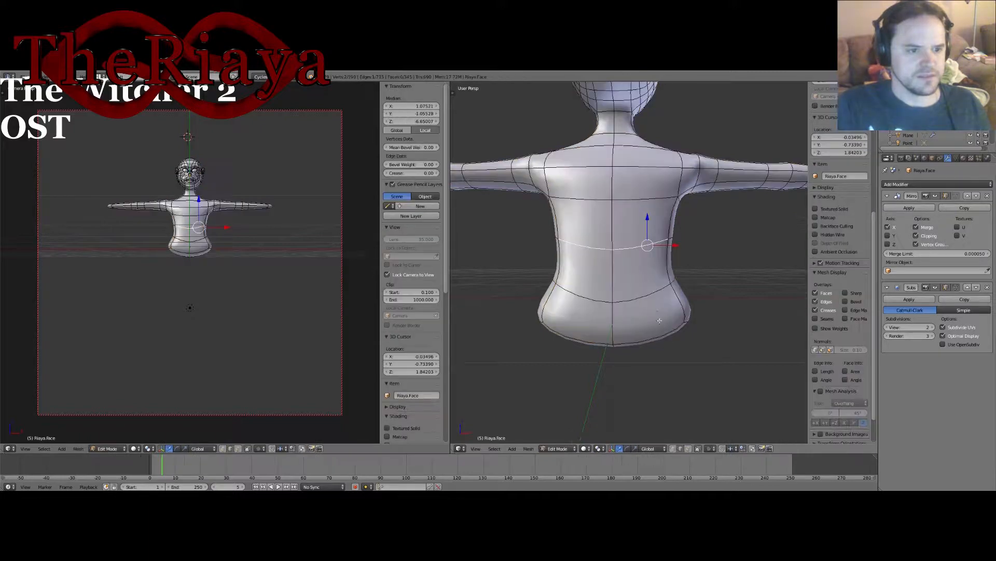
Step: Move the centre edges at the bottom of the torso straight down about 1.2 units along Z to form the crotch
middle_drag(641, 345, 653, 325)
right_click(582, 318)
key(KP_1)
scroll(648, 333, down, 2)
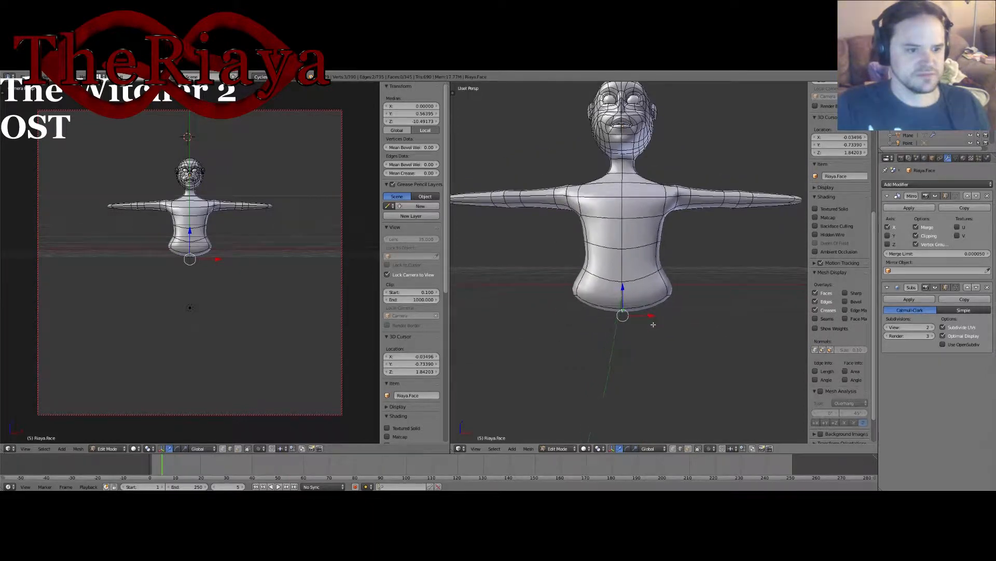
drag(625, 286, 628, 306)
Step: Add a horizontal loop cut around the hips and a vertical loop cut running down each half of the body
key(ctrl+r)
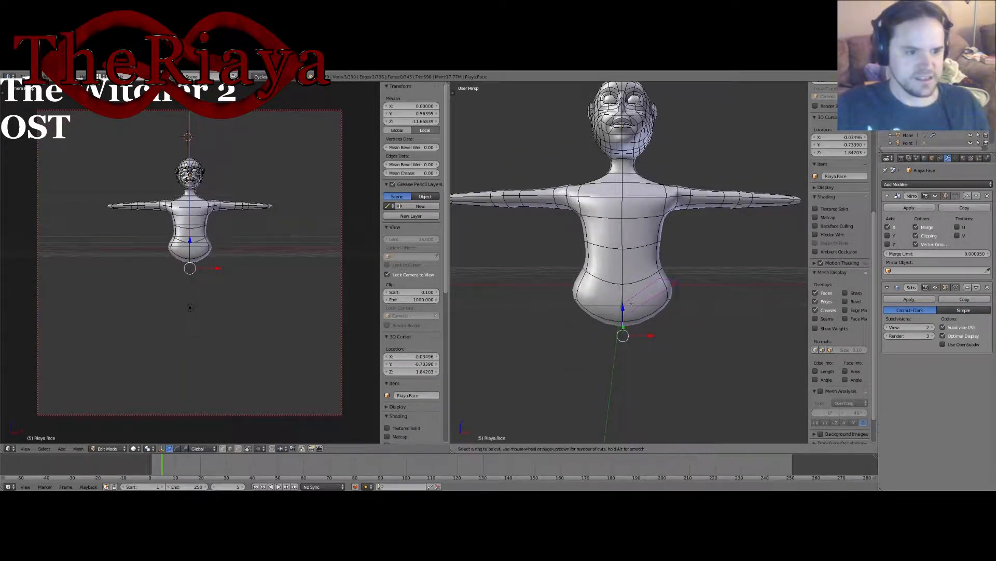
click(630, 304)
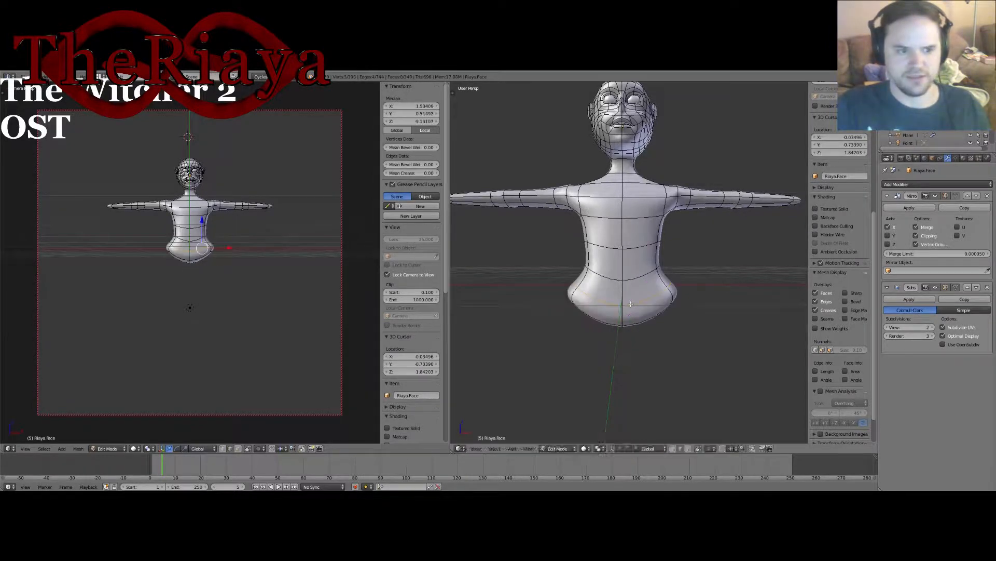
click(630, 304)
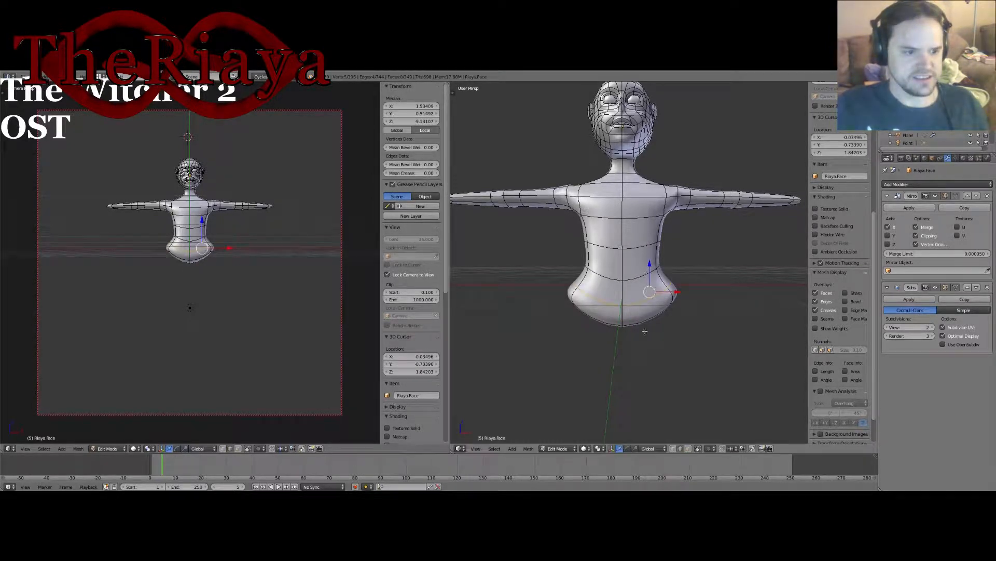
key(ctrl+r)
click(639, 278)
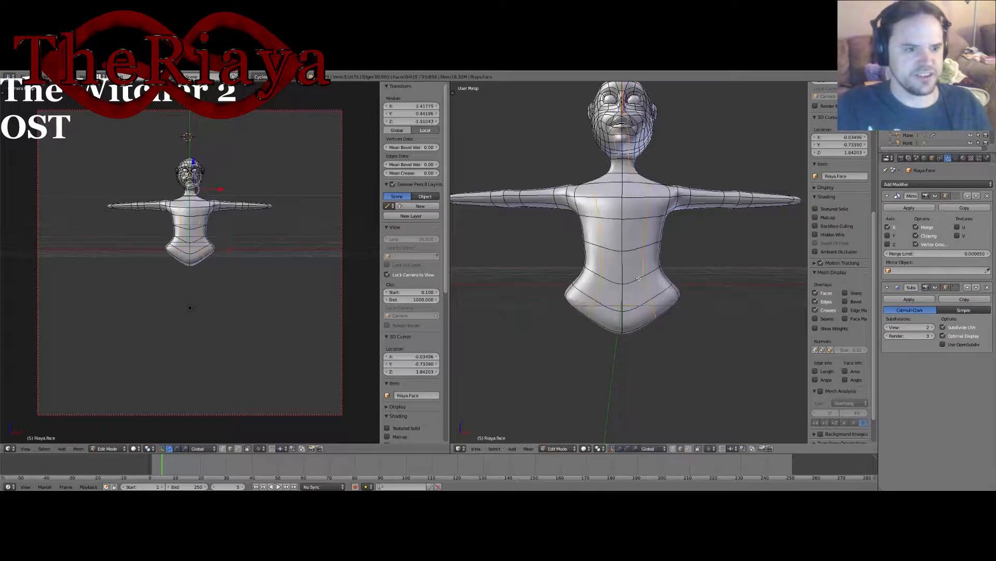
Step: Set the camera viewport's shading to Rendered and frame the whole character from head to hips
click(135, 449)
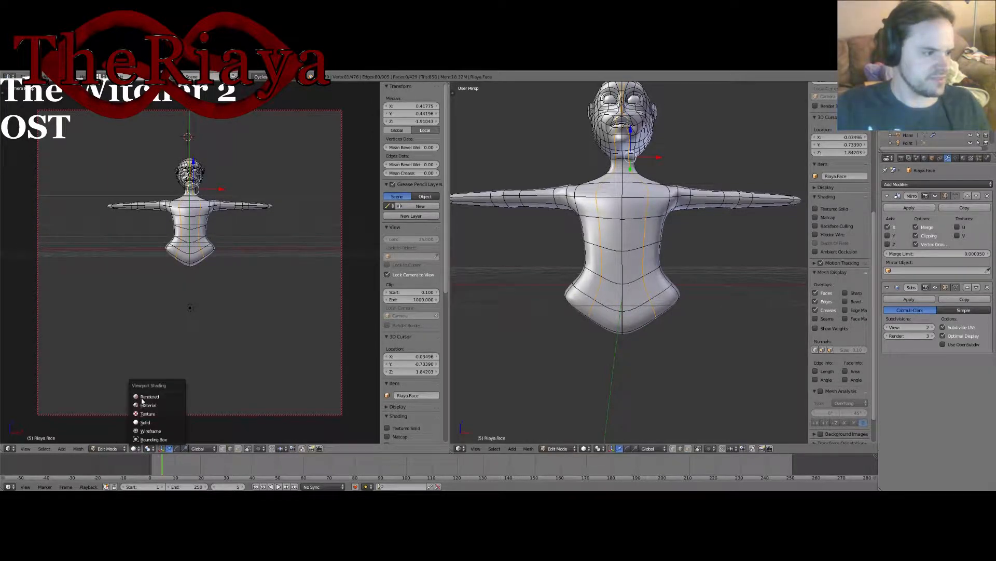
click(143, 397)
scroll(194, 218, up, 8)
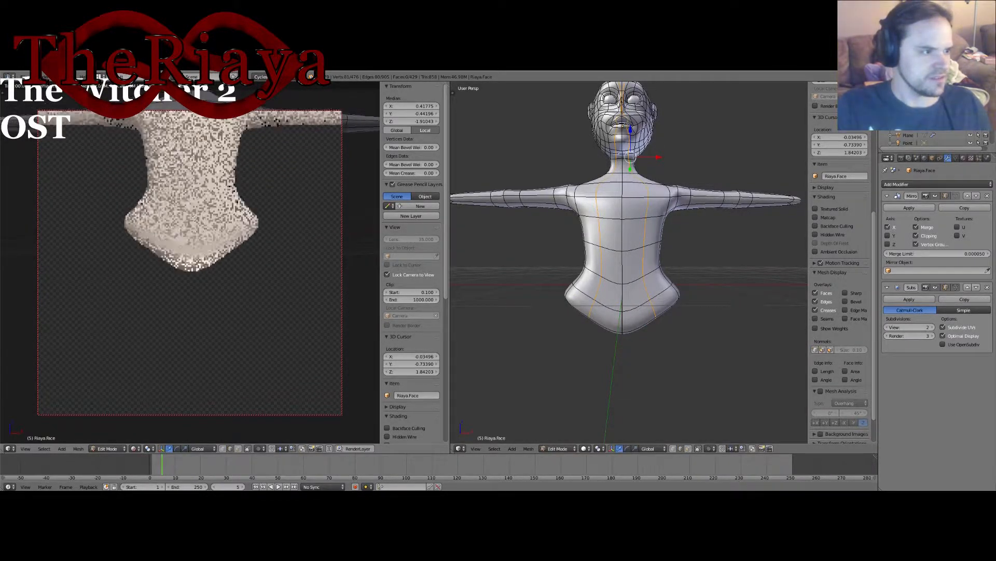
shift+middle_drag(194, 219, 199, 394)
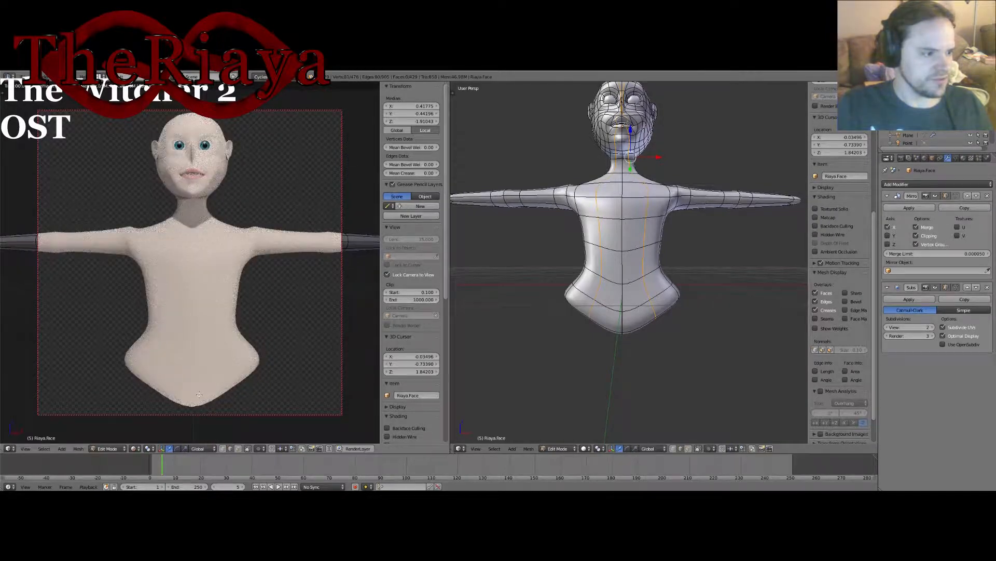
Step: Set the Skin material's Diffuse BSDF colour to white (RGB 1.000) in the Node Editor, and return to the 3D View
click(459, 449)
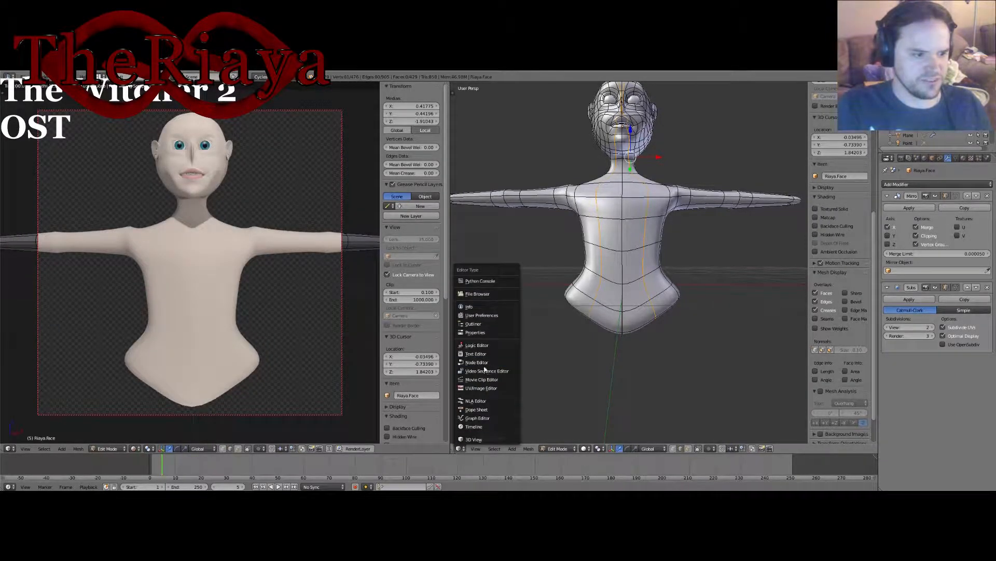
click(477, 362)
click(554, 203)
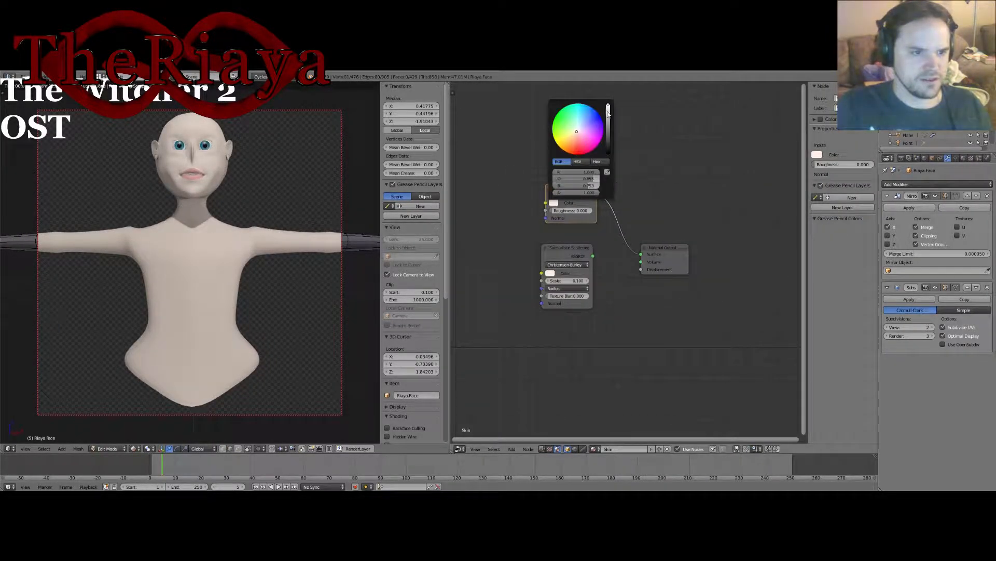
drag(588, 178, 600, 185)
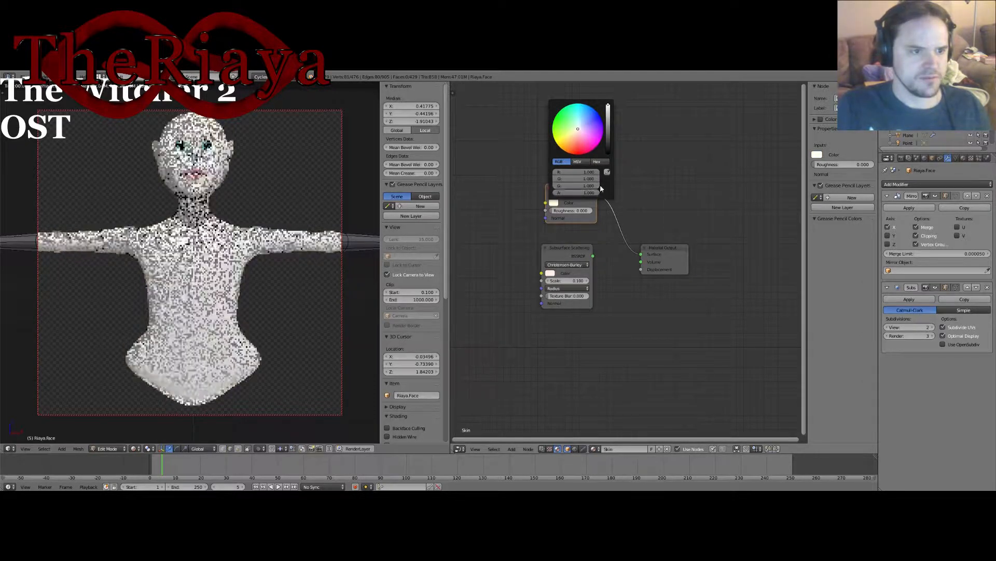
click(459, 449)
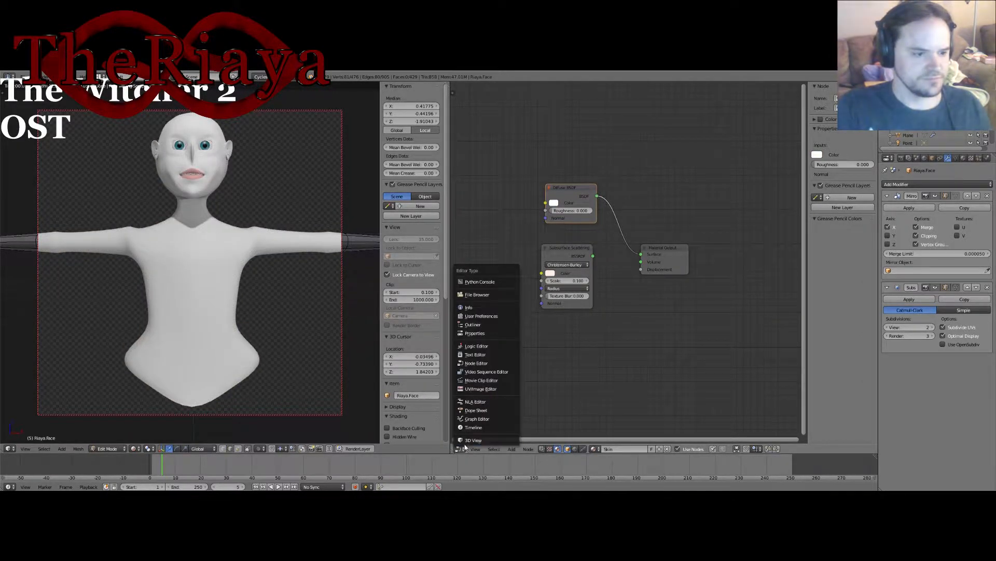
click(477, 435)
Step: Select the lower hip edges beside the crotch and move them inward and down to taper the pelvis
middle_drag(647, 326, 671, 314)
right_click(631, 311)
shift+right_click(676, 326)
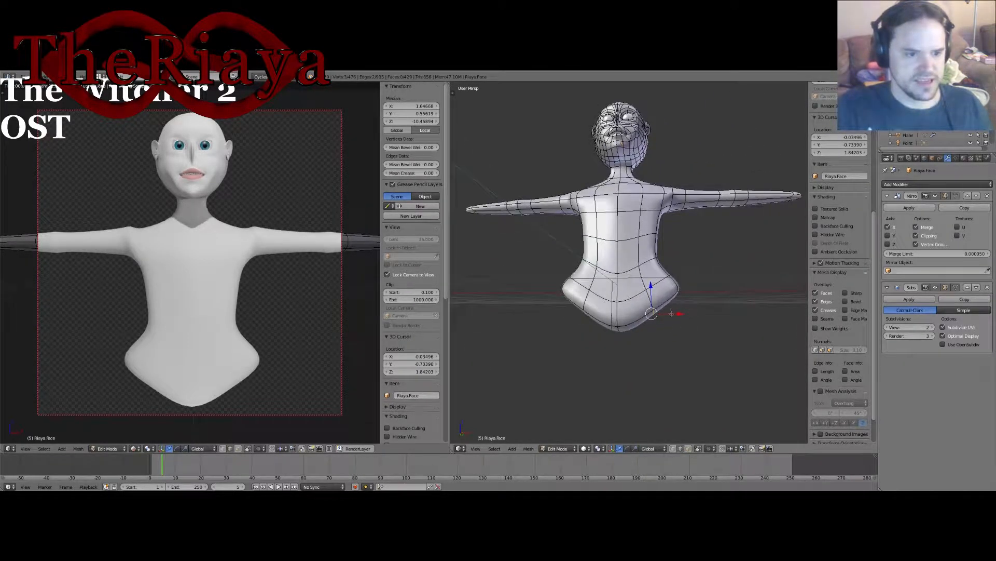
drag(681, 313, 631, 306)
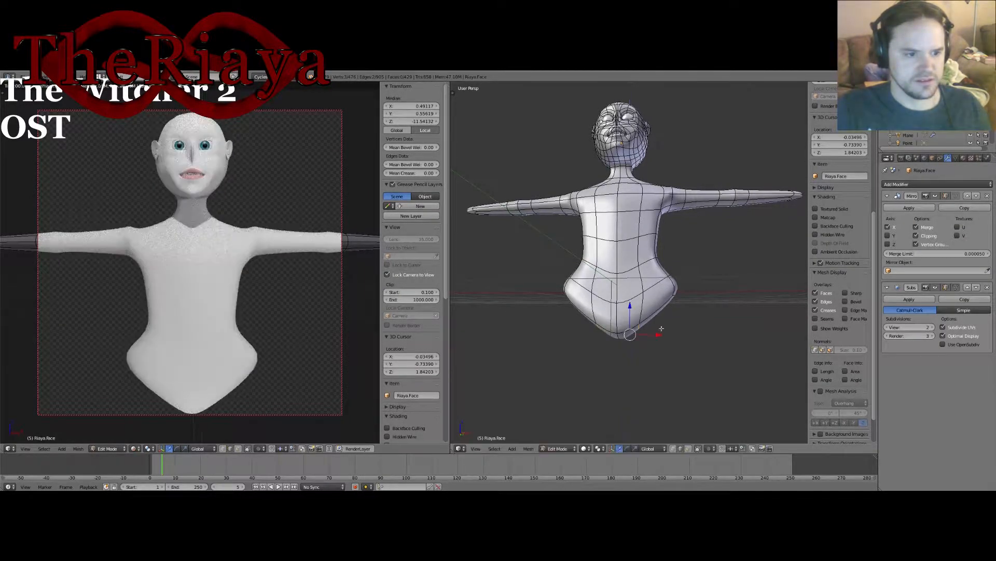
drag(663, 337, 660, 336)
drag(628, 305, 628, 307)
Step: Select the two large faces on the outer side of the hip in face select mode
right_click(643, 279)
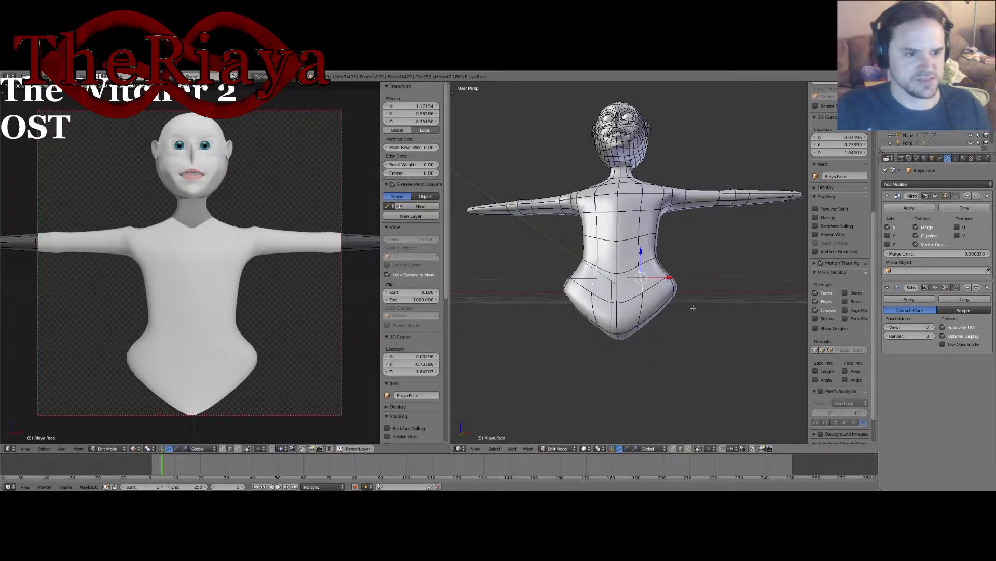
middle_drag(692, 308, 621, 309)
right_click(617, 309)
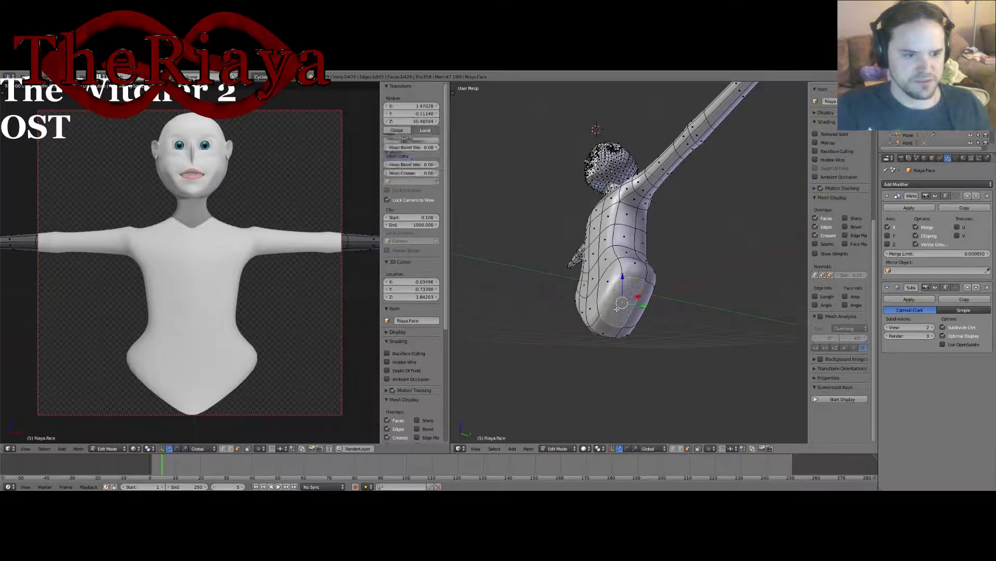
shift+right_click(638, 315)
middle_drag(656, 337, 629, 323)
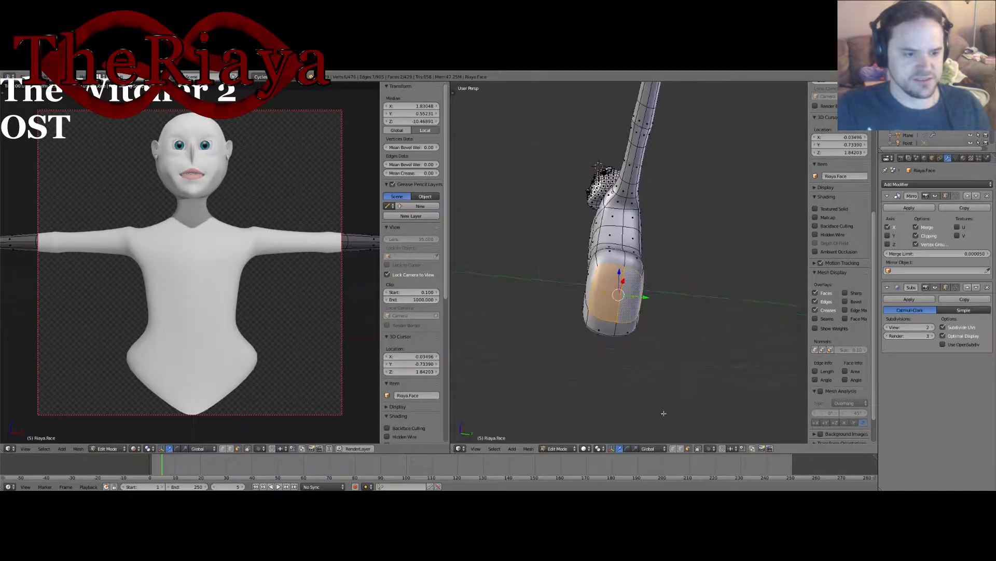
Step: Turn on the Screencast Keys display and look through its settings
scroll(841, 415, down, 3)
click(842, 437)
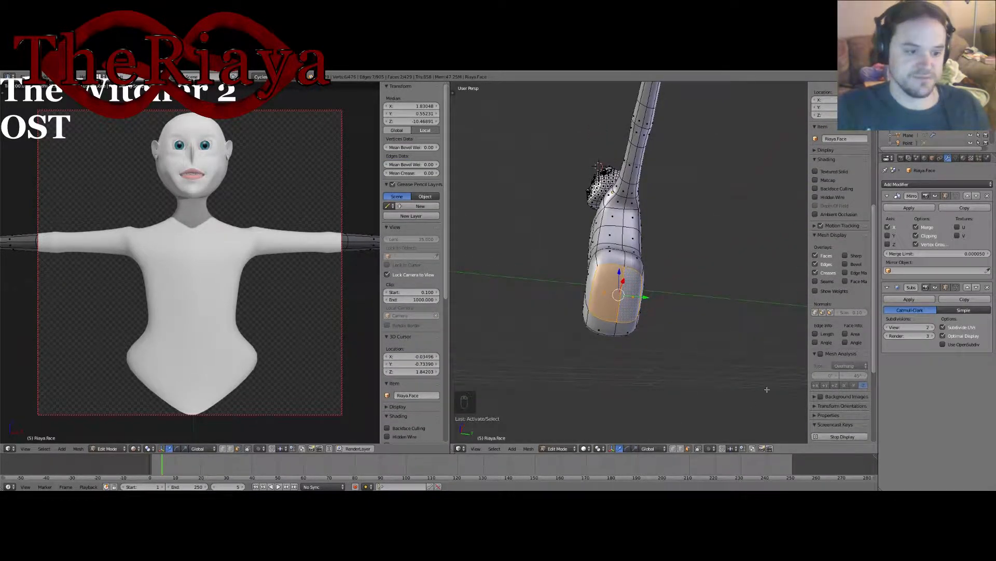
scroll(849, 417, up, 5)
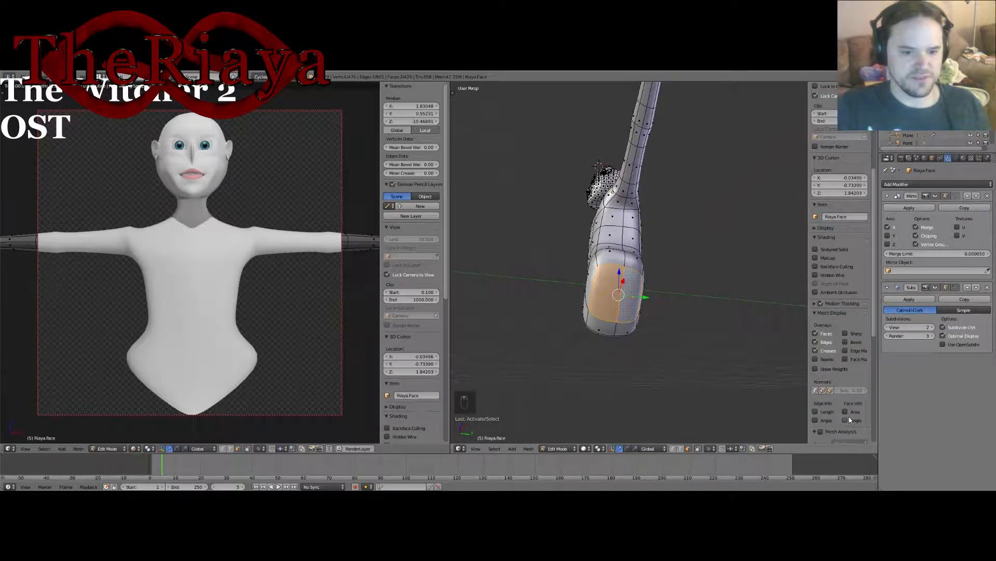
scroll(850, 427, down, 8)
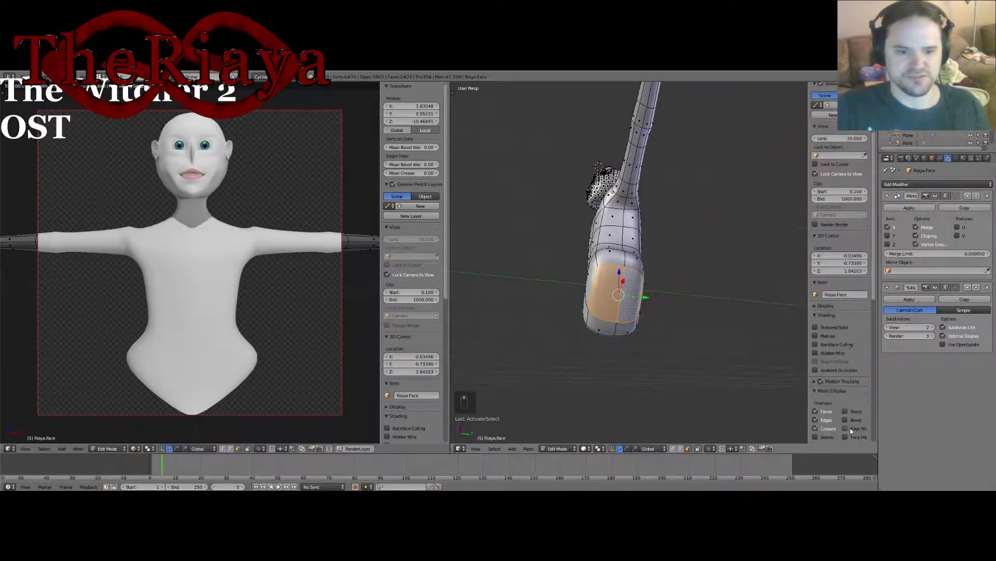
scroll(850, 428, down, 5)
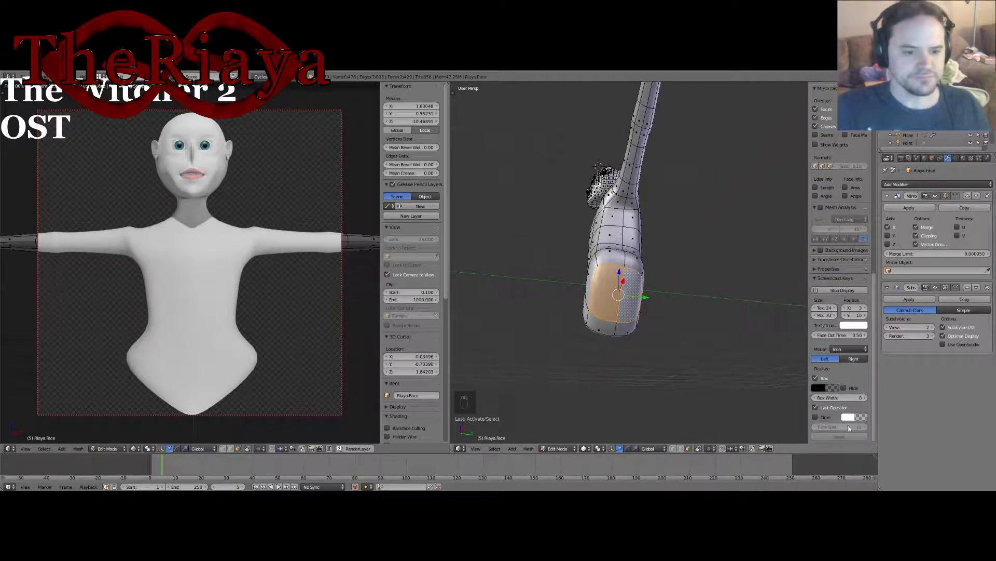
scroll(876, 350, up, 8)
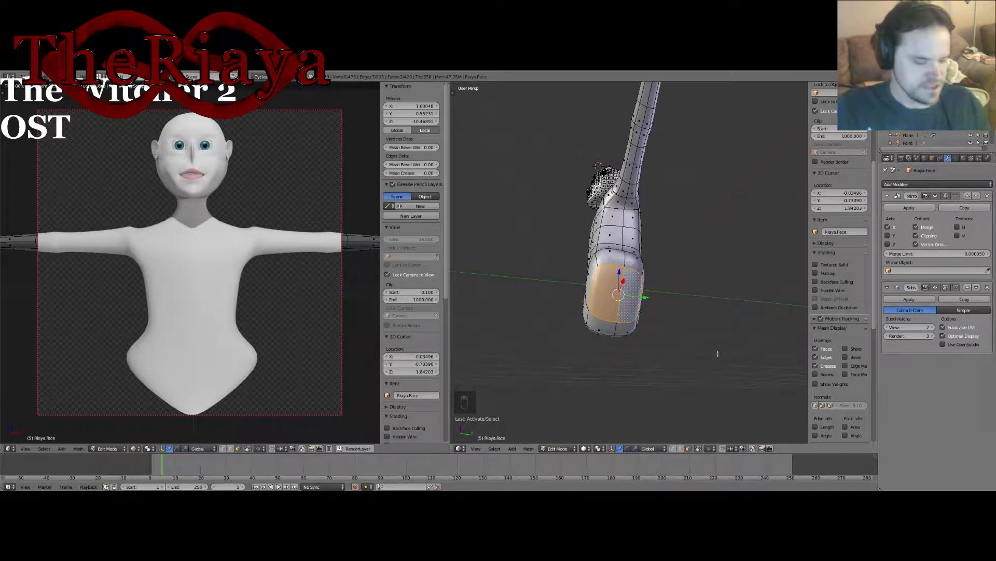
Step: Delete the two selected hip side faces to open a hole for the leg
middle_drag(652, 316, 611, 296)
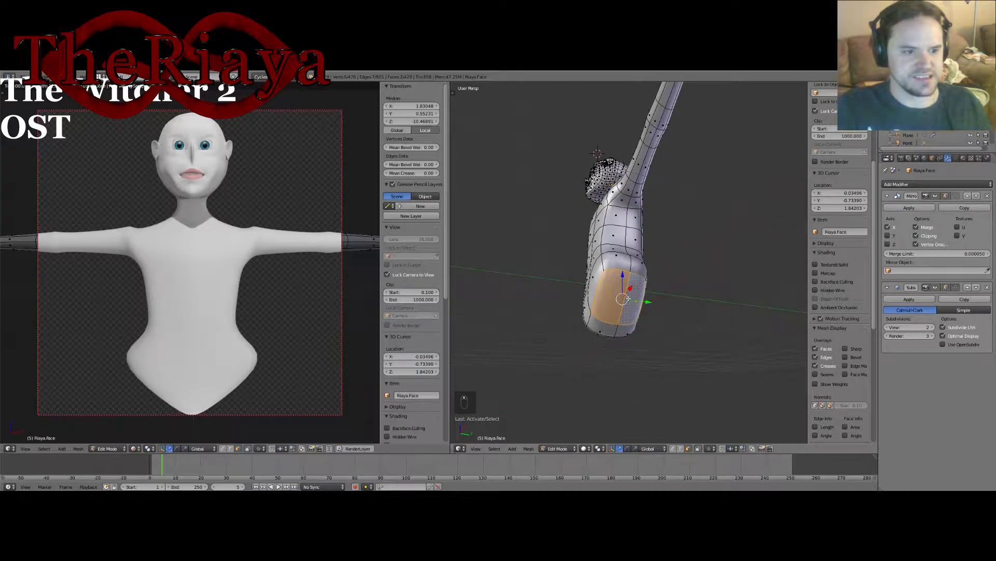
key(x)
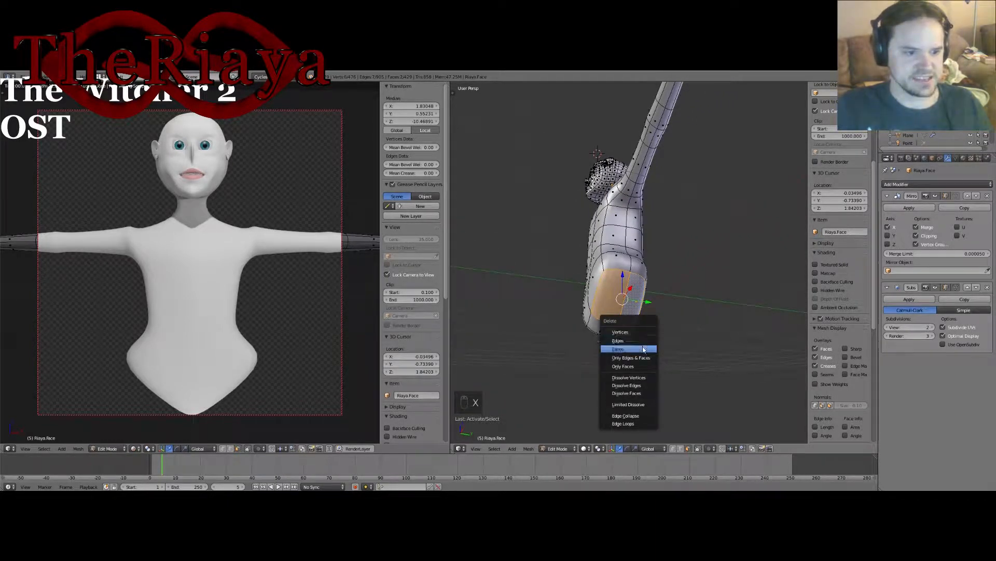
click(644, 350)
mouse_move(600, 339)
middle_down()
mouse_move(681, 357)
mouse_move(580, 338)
middle_up()
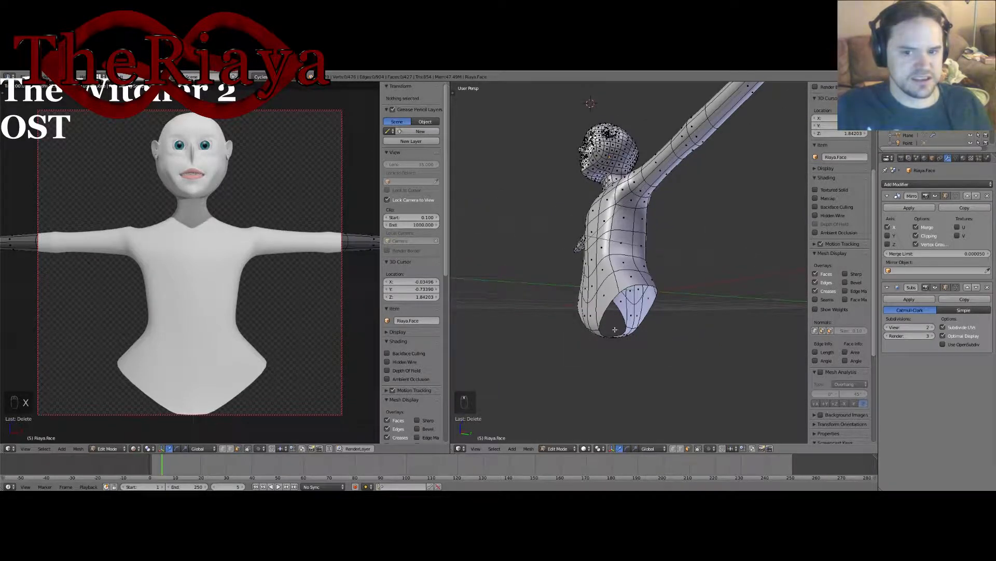
Step: Extrude the two outer edges at the top of the leg opening straight down along Z to crotch level
middle_drag(647, 349, 678, 358)
click(681, 448)
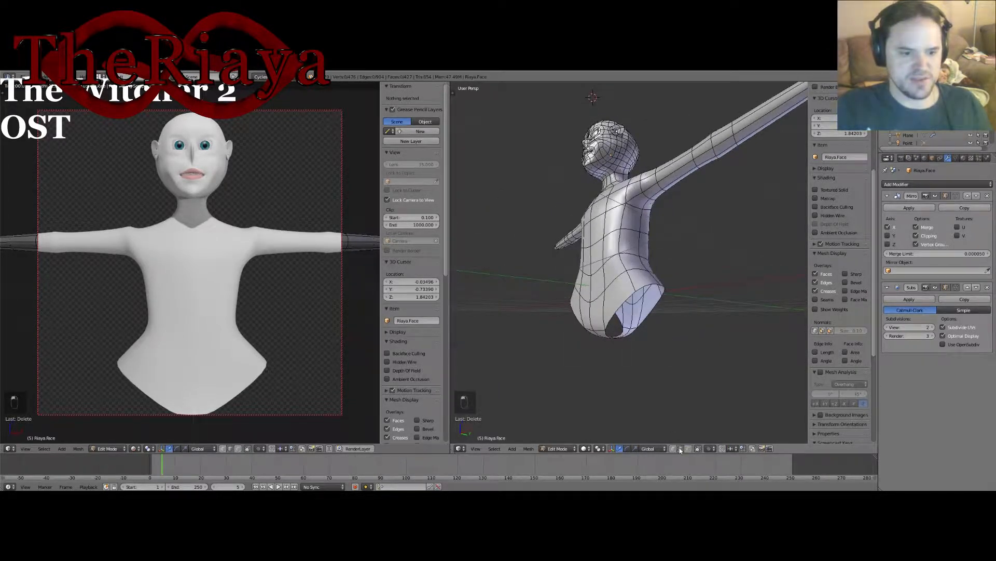
right_click(640, 291)
mouse_move(667, 309)
middle_down()
mouse_move(615, 313)
mouse_move(670, 318)
middle_up()
shift+right_click(633, 299)
key(KP_1)
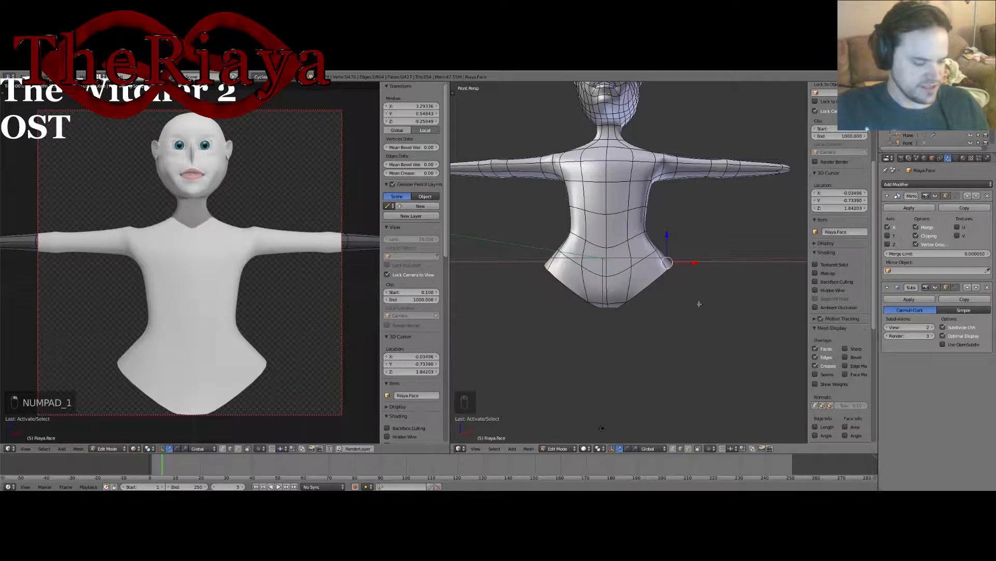
middle_drag(689, 272, 597, 281)
middle_drag(571, 362, 580, 349)
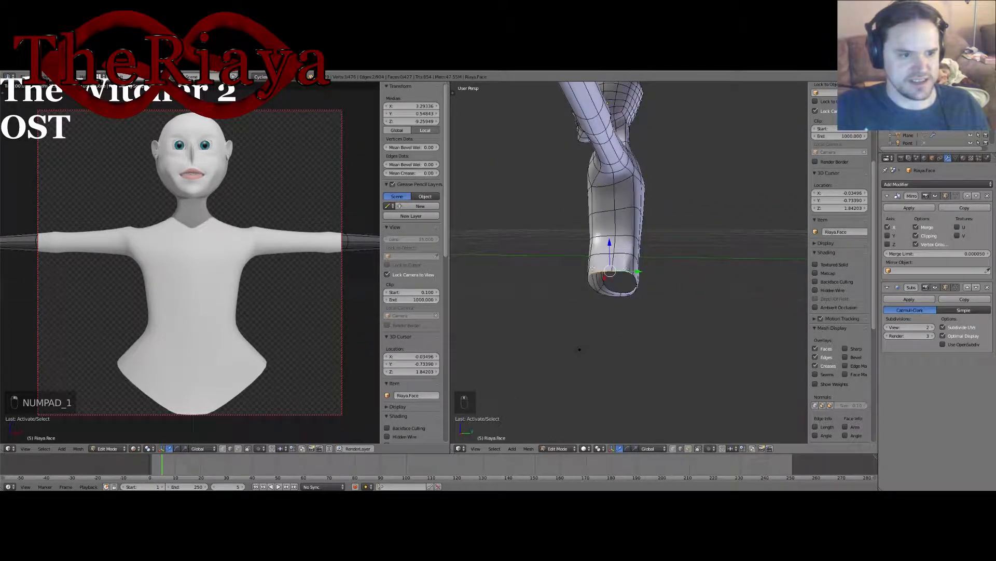
key(KP_1)
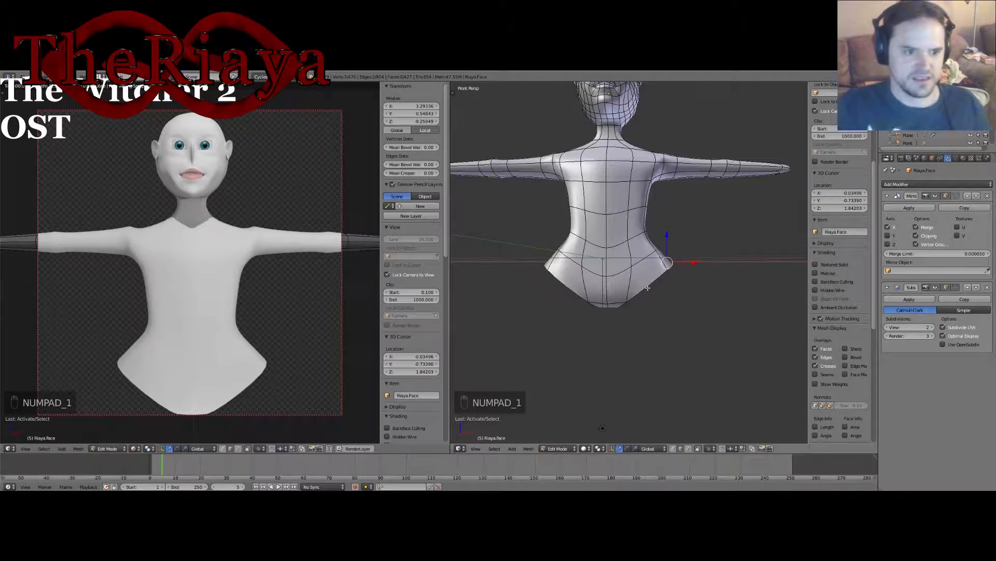
key(e)
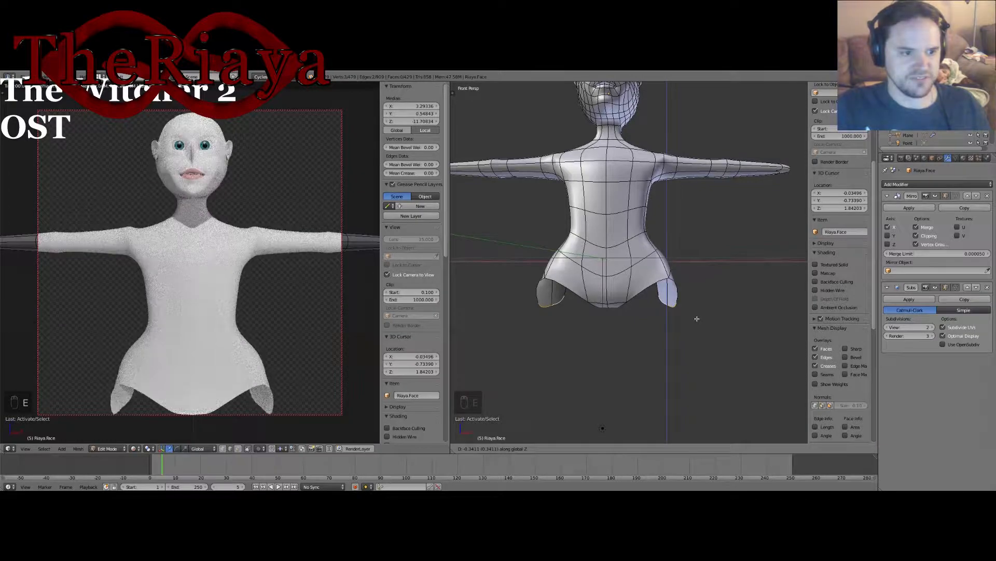
click(697, 320)
Step: Fill the front and back gaps of the leg opening with faces joining the extruded side to the pelvis
middle_drag(697, 320, 624, 295)
right_click(643, 281)
shift+right_click(651, 298)
key(f)
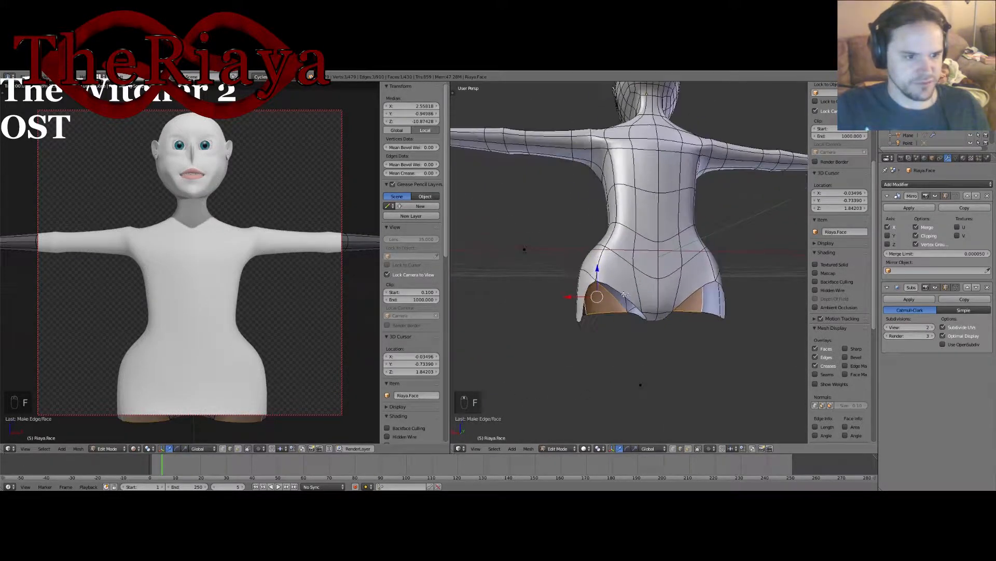
shift+right_click(628, 303)
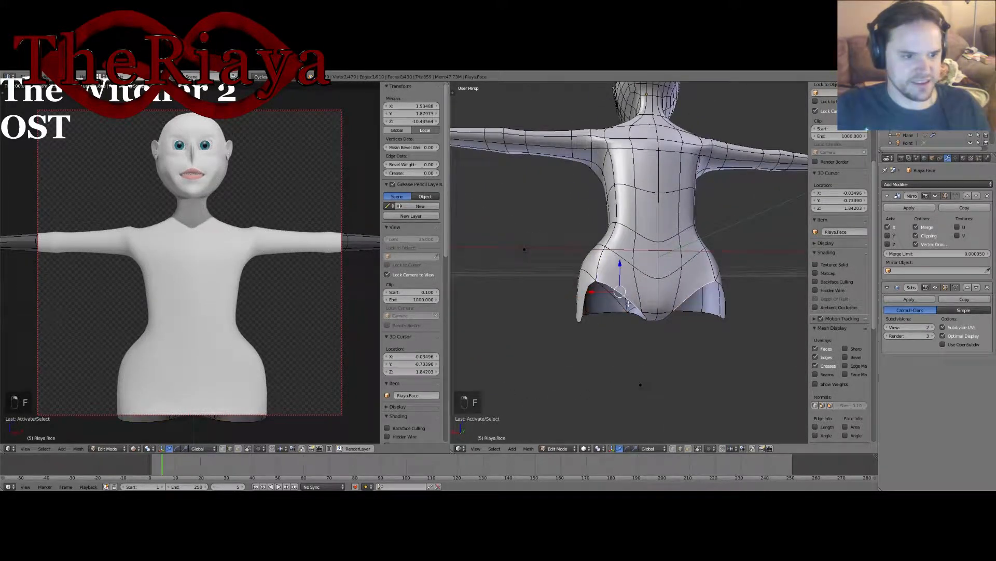
shift+right_click(584, 301)
middle_drag(584, 302, 595, 267)
key(f)
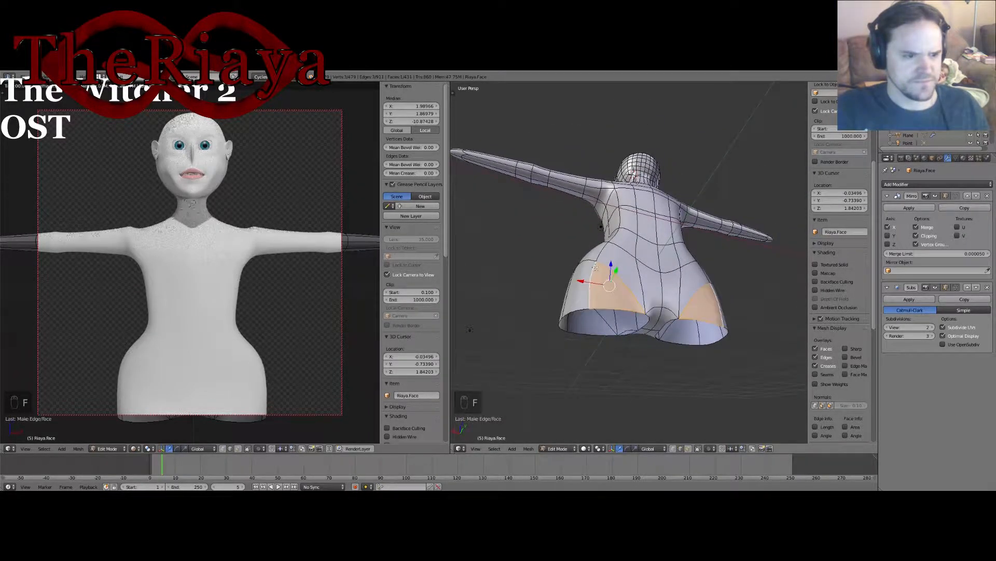
Step: Select the bottom edge loop of the leg opening and flatten it by scaling along Z
middle_drag(529, 277, 683, 302)
key(KP_1)
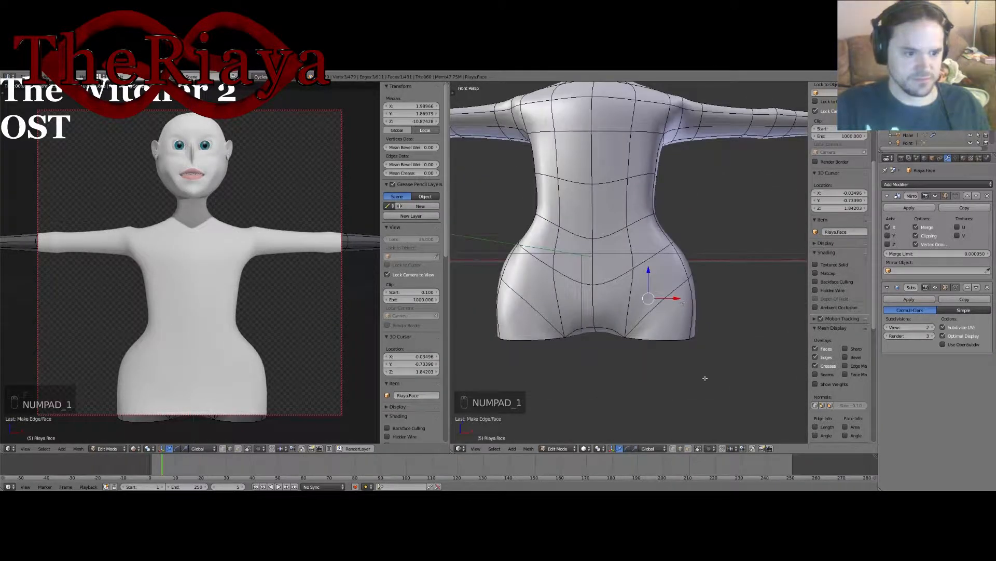
middle_drag(705, 378, 543, 324)
alt+right_click(677, 323)
key(KP_1)
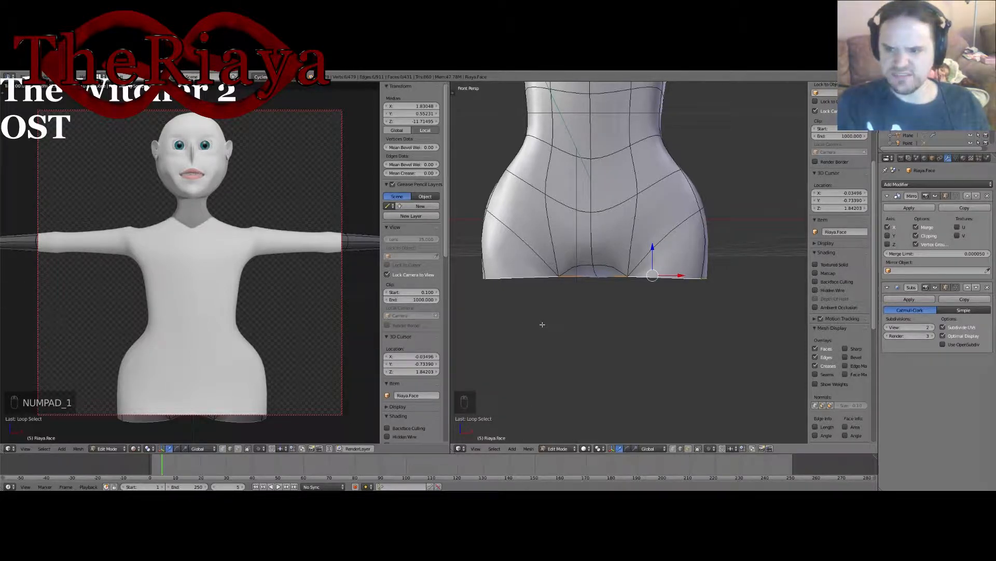
key(s)
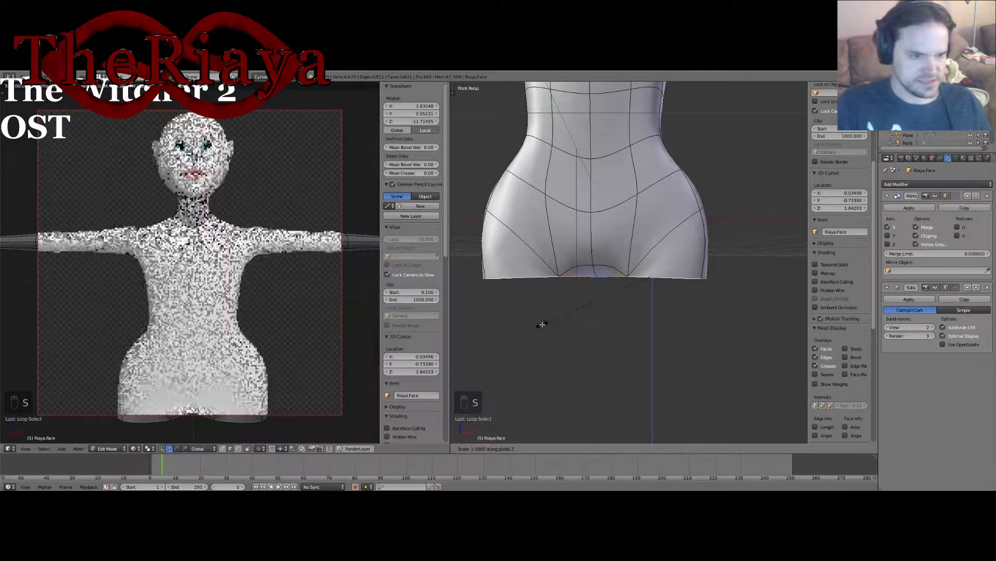
click(541, 324)
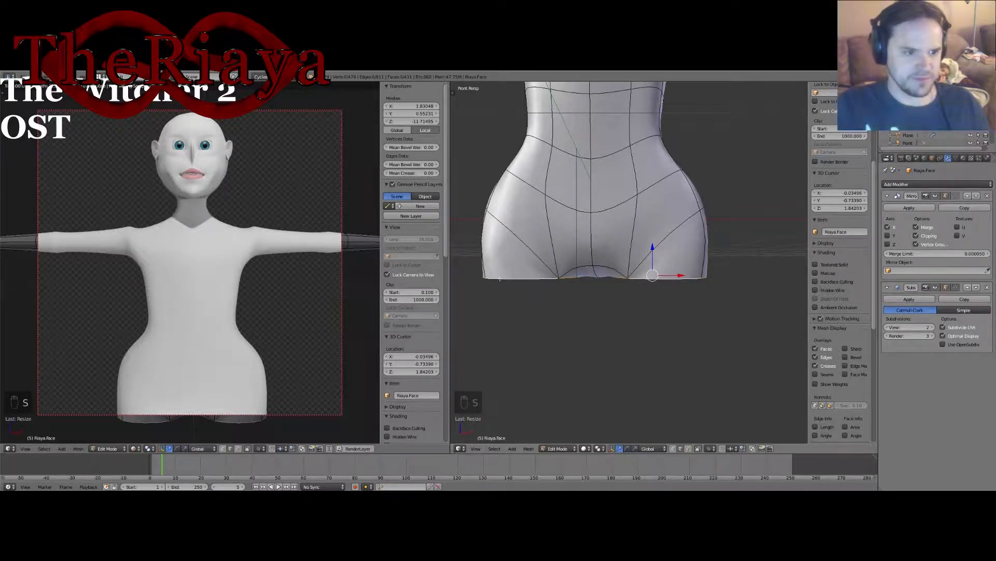
Step: Extrude the leg opening loop straight down about 1.9 units and shift the new bottom loop outward along X
key(e)
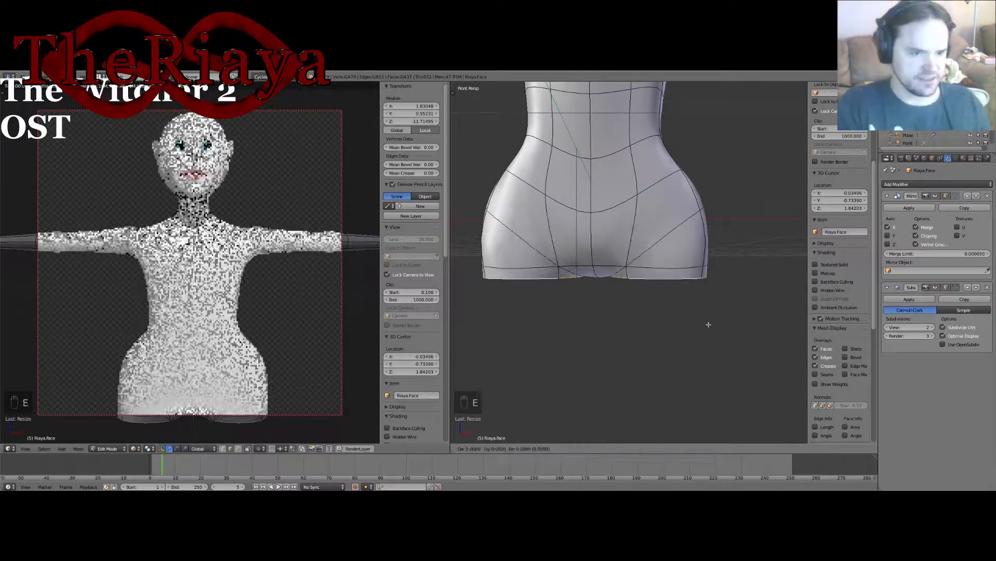
click(693, 273)
drag(634, 202, 647, 259)
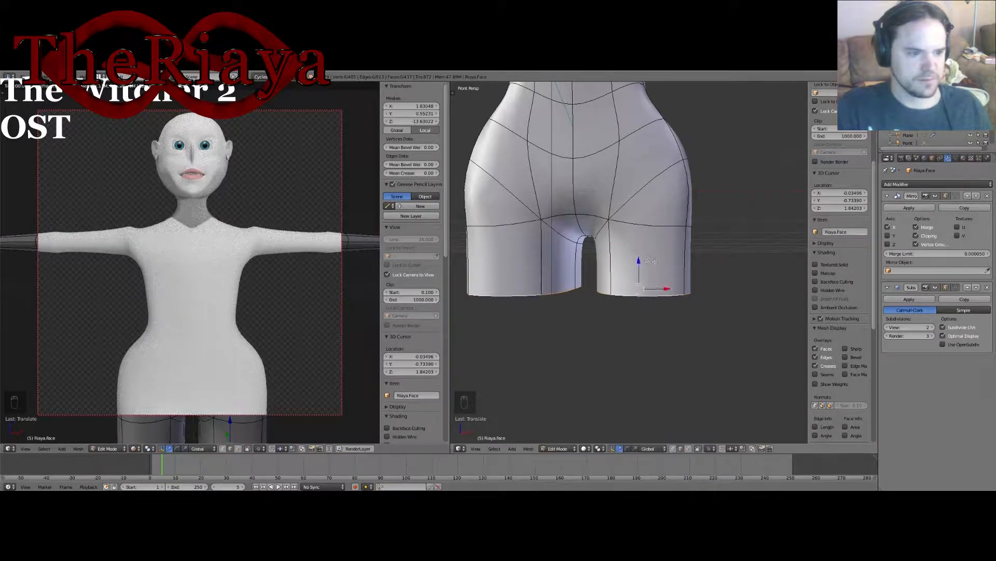
scroll(665, 271, down, 4)
shift+middle_drag(665, 272, 637, 278)
middle_drag(646, 328, 667, 312)
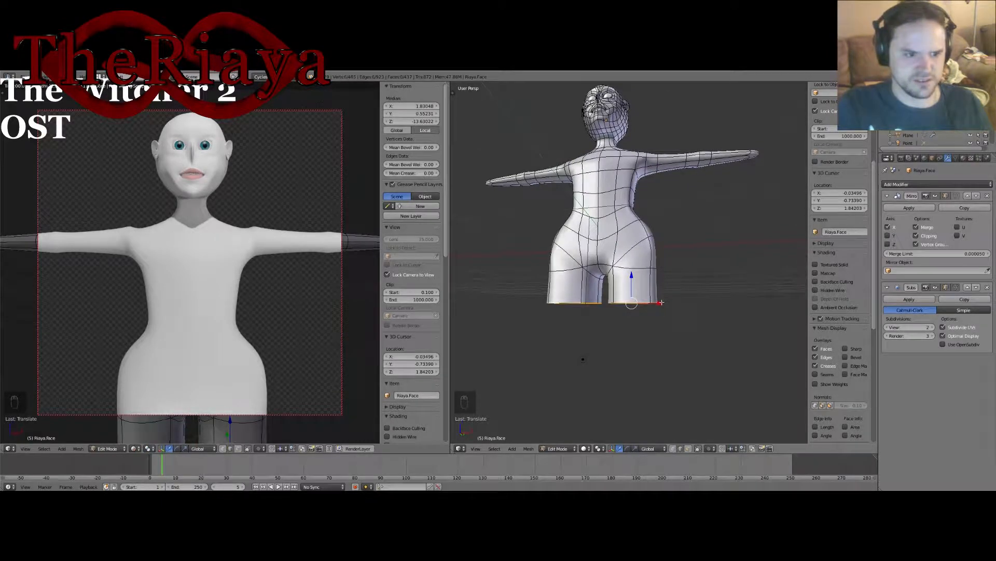
drag(662, 302, 671, 302)
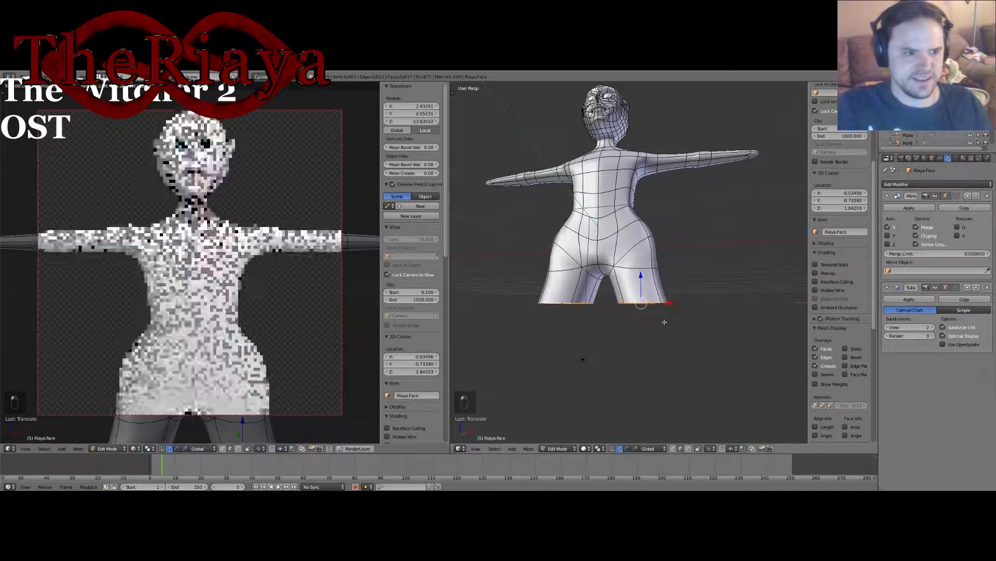
Step: Find the LoopTools add-on in the user preferences by searching for "loo", enable it and close the preferences
key(w)
mouse_move(651, 297)
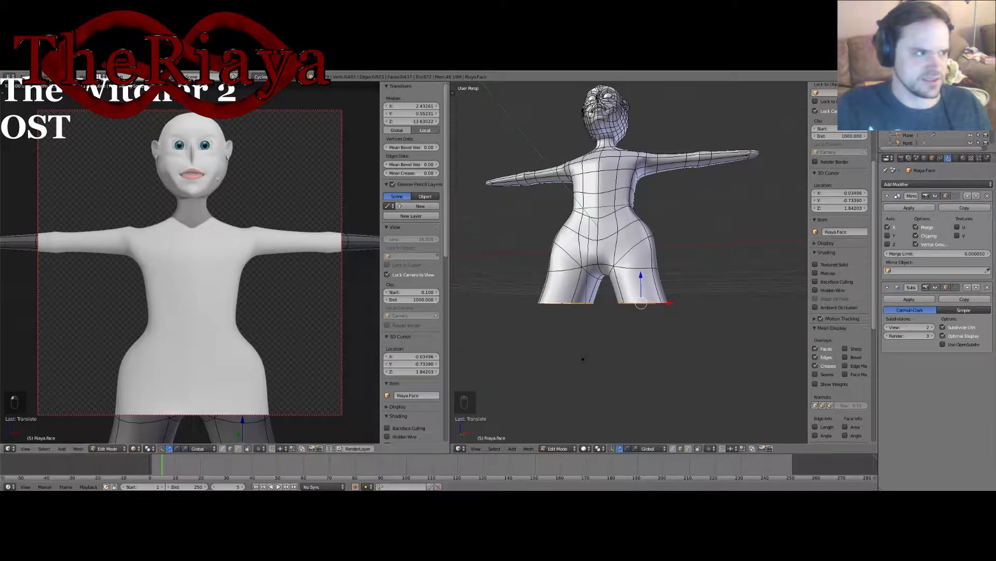
click(23, 77)
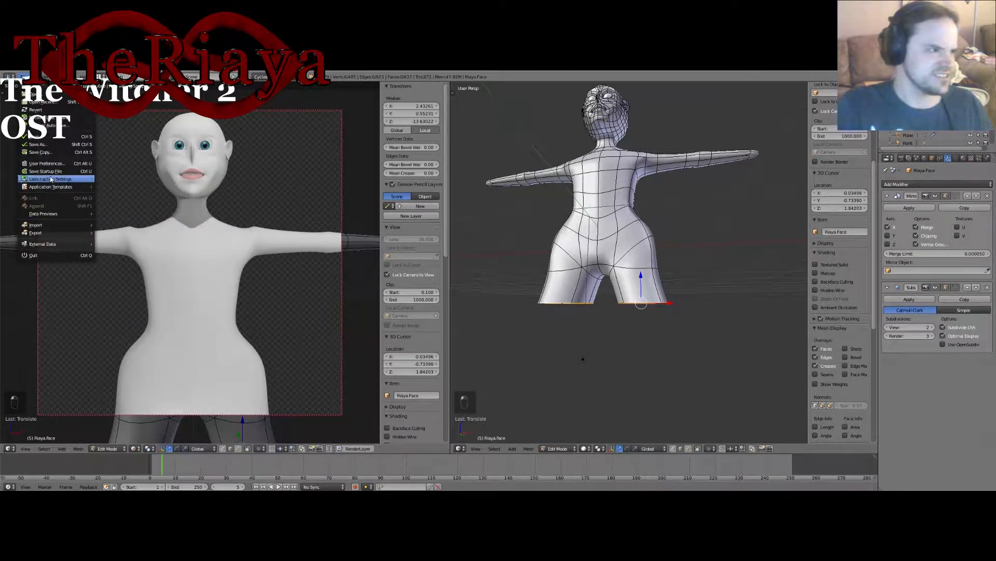
click(50, 163)
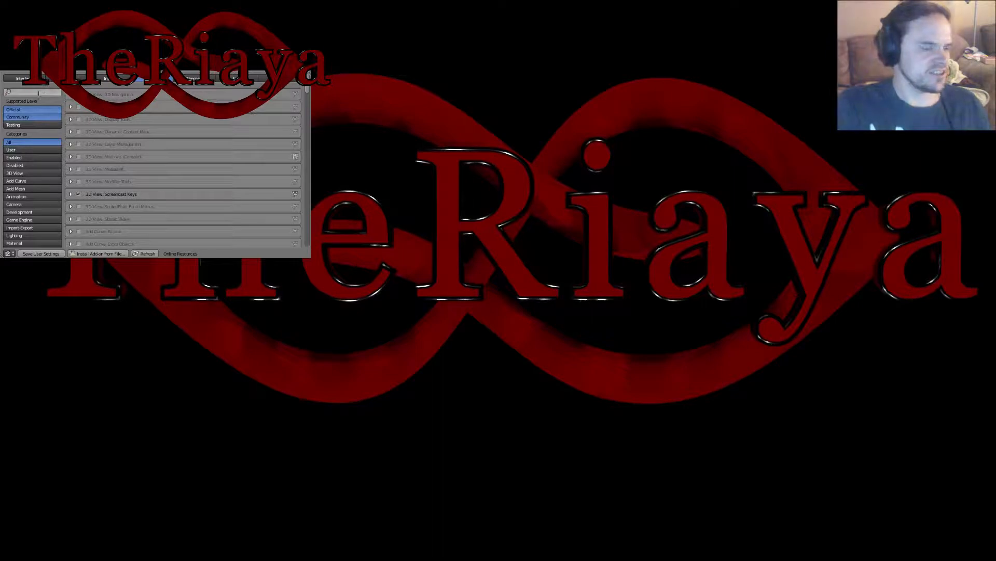
text(loo)
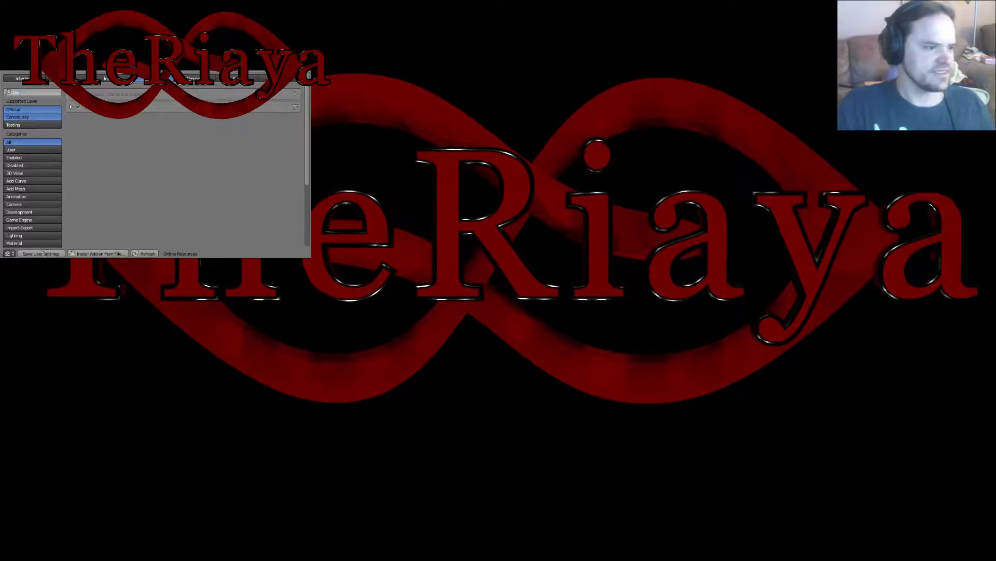
key(alt+F4)
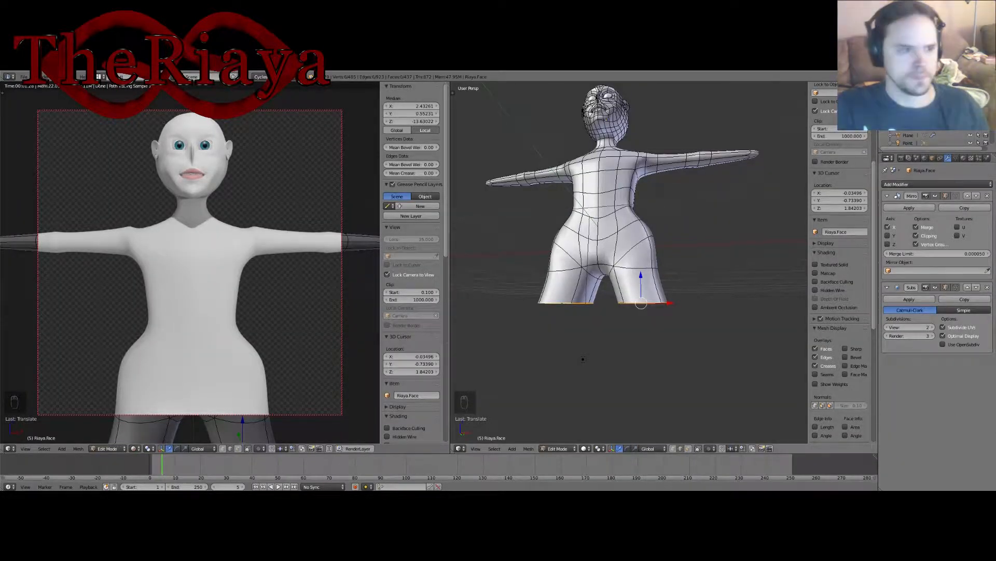
Step: Round the leg's bottom edge loop with LoopTools Circle and shift it back inward along X
middle_drag(630, 332, 675, 331)
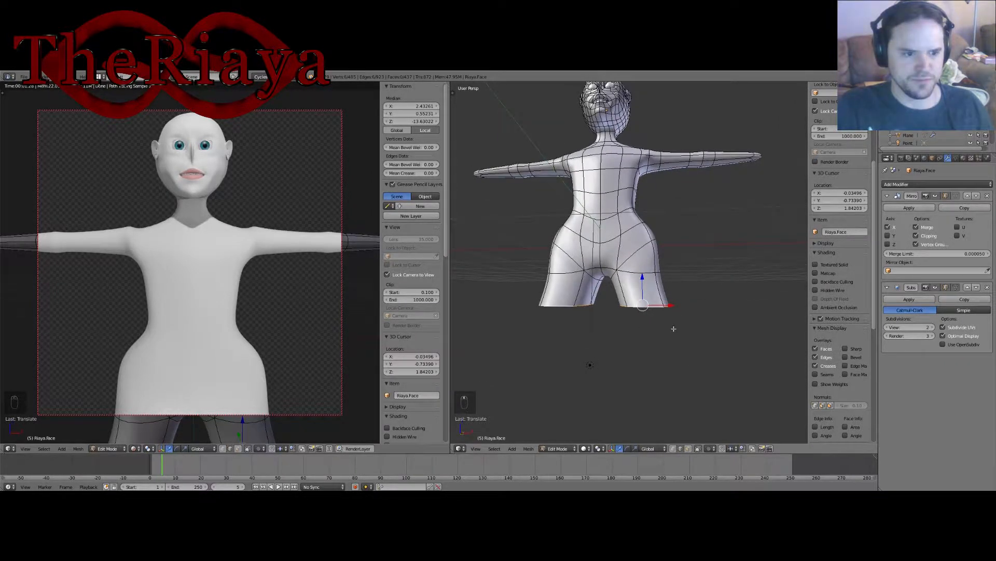
key(w)
mouse_move(670, 296)
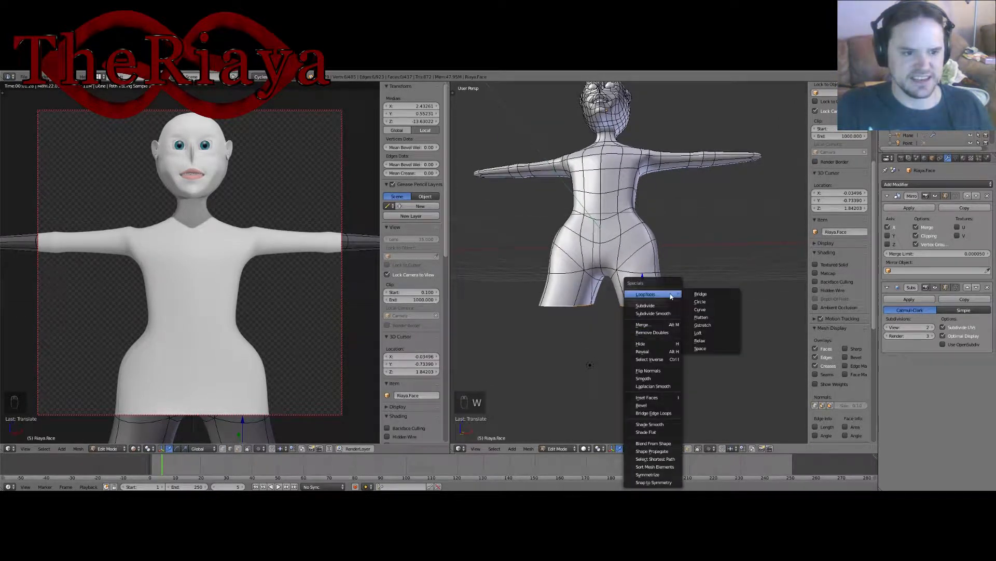
click(716, 303)
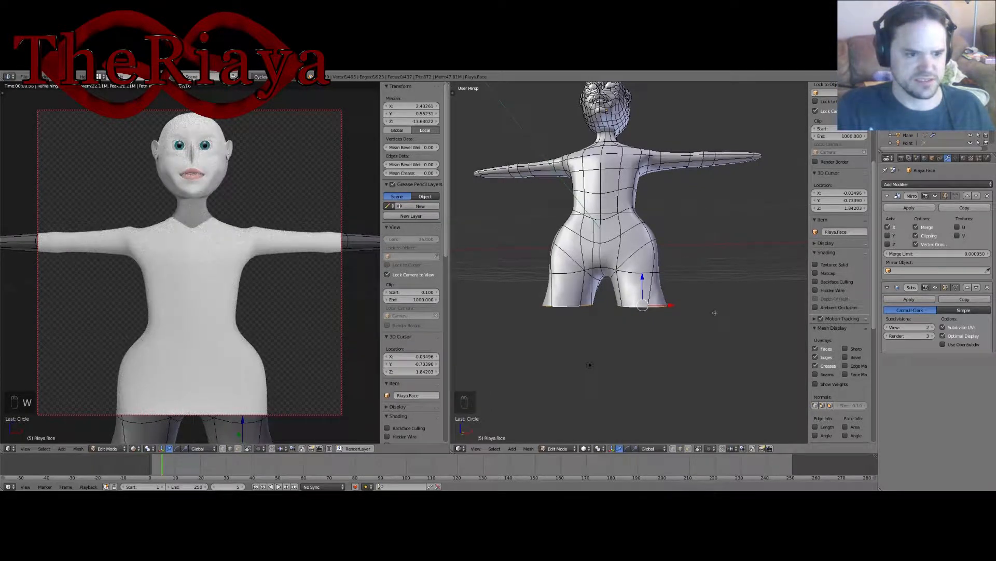
drag(676, 306, 666, 310)
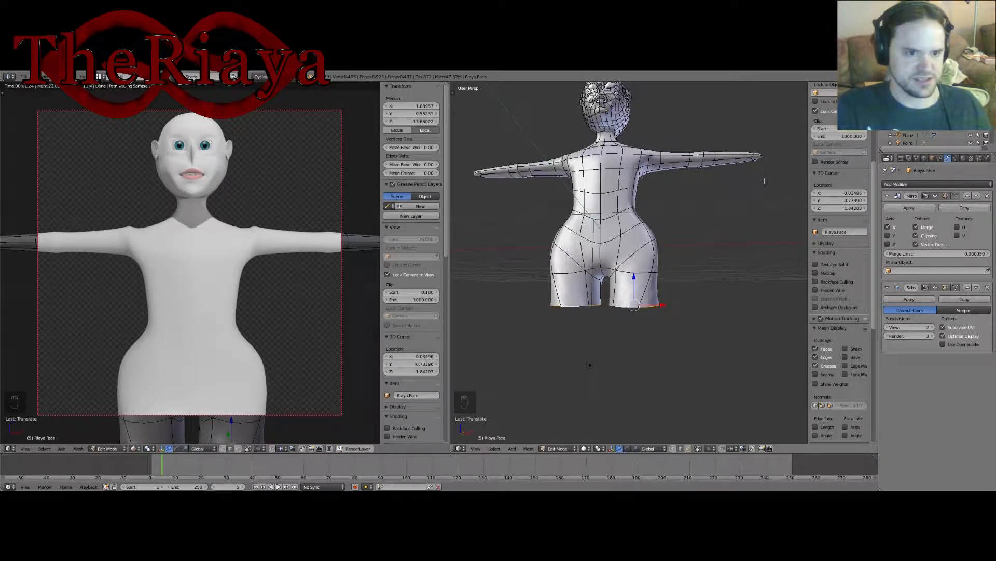
Step: Rotate the leg's bottom loop around Z and scale it down so the thigh tapers
key(r)
key(z)
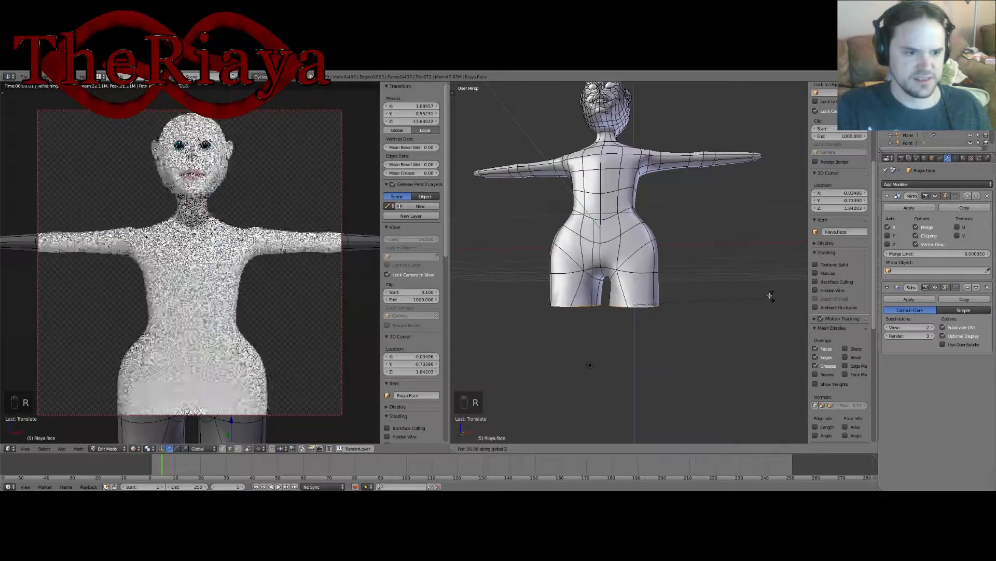
click(728, 277)
middle_drag(728, 277, 673, 218)
key(s)
click(685, 398)
Step: Select the upper hip edge at the front of the side and pull it inward along X to narrow the hip
scroll(706, 309, up, 3)
right_click(698, 298)
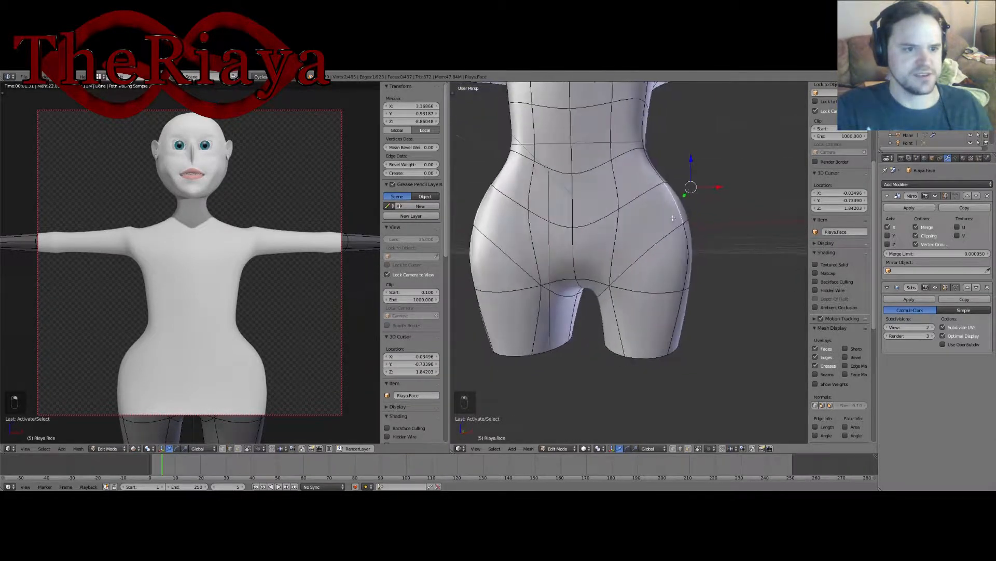
middle_drag(686, 275, 584, 449)
scroll(674, 289, down, 3)
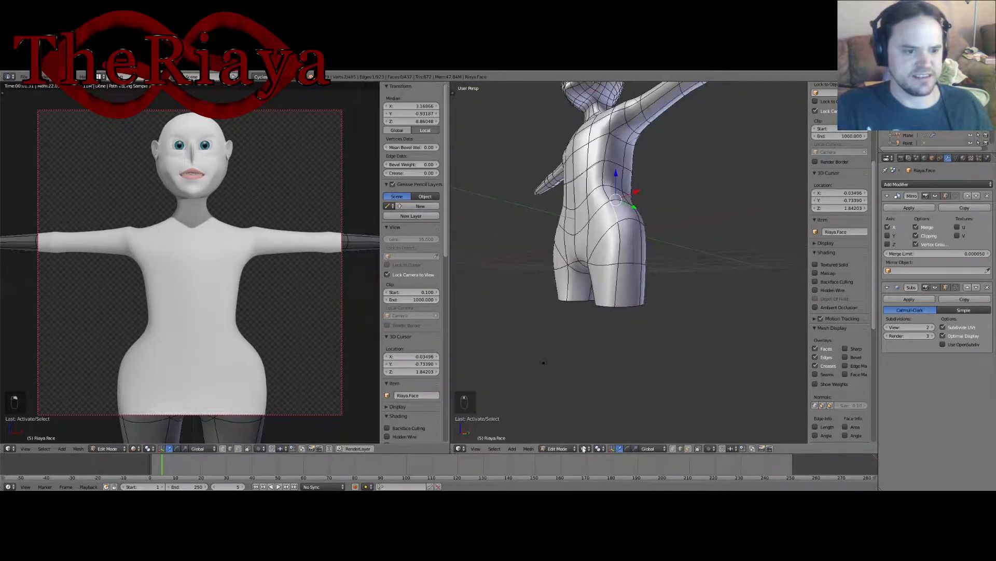
middle_drag(649, 434, 603, 365)
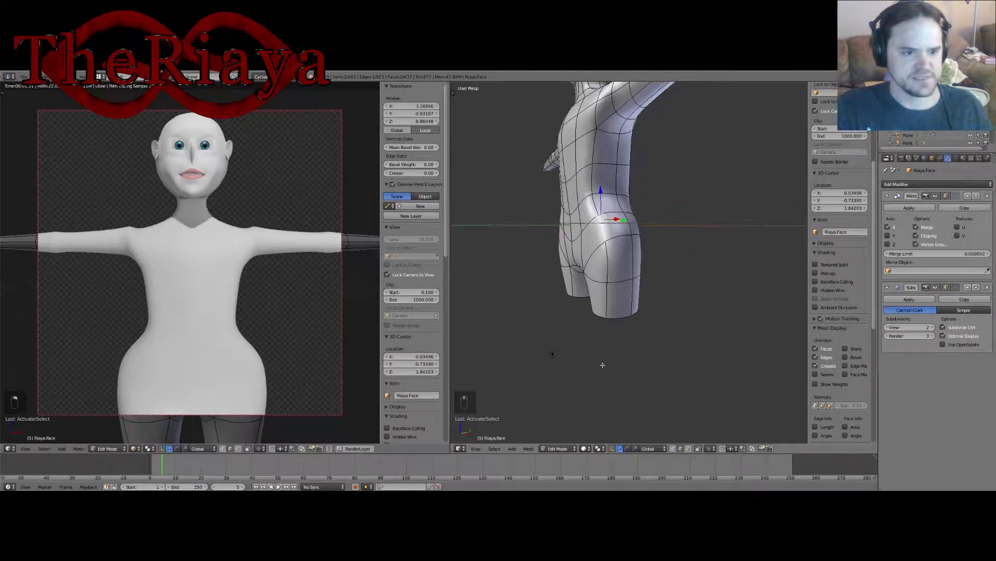
click(688, 450)
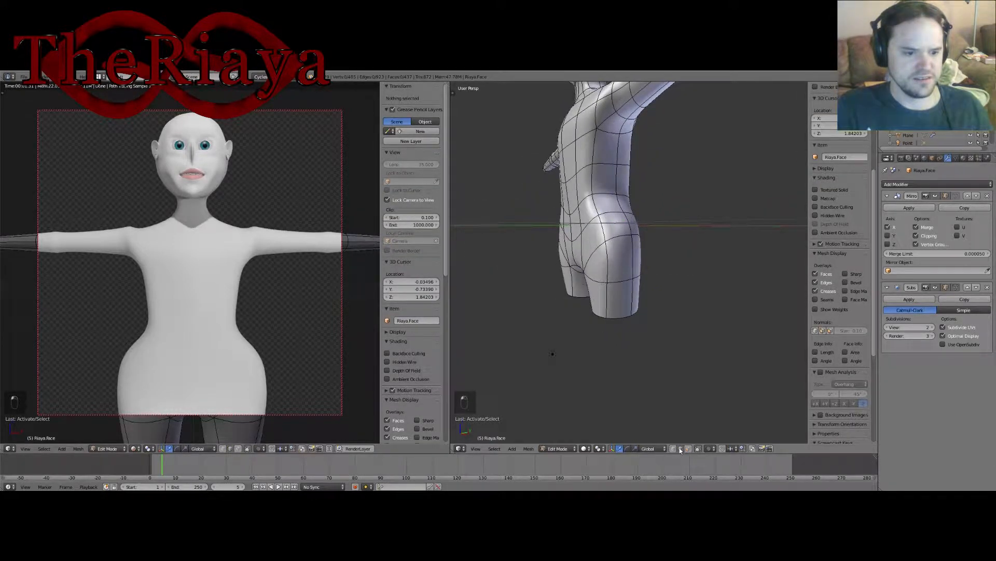
right_click(609, 229)
middle_drag(612, 222, 673, 200)
key(Right)
drag(685, 213, 668, 225)
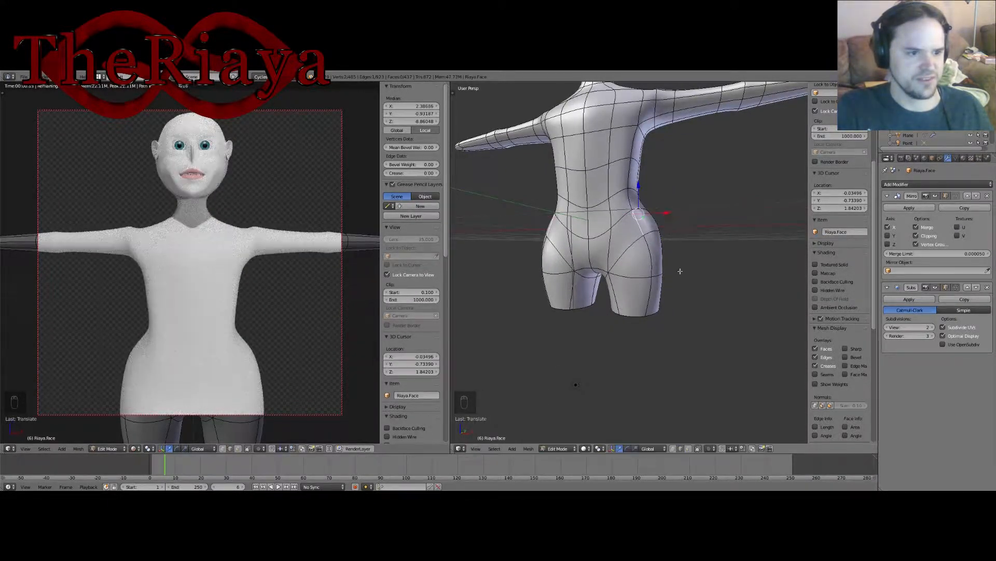
middle_drag(680, 271, 686, 265)
drag(694, 244, 684, 255)
Step: Pull the upper hip edge on the back of the body inward along X
middle_drag(683, 256, 568, 238)
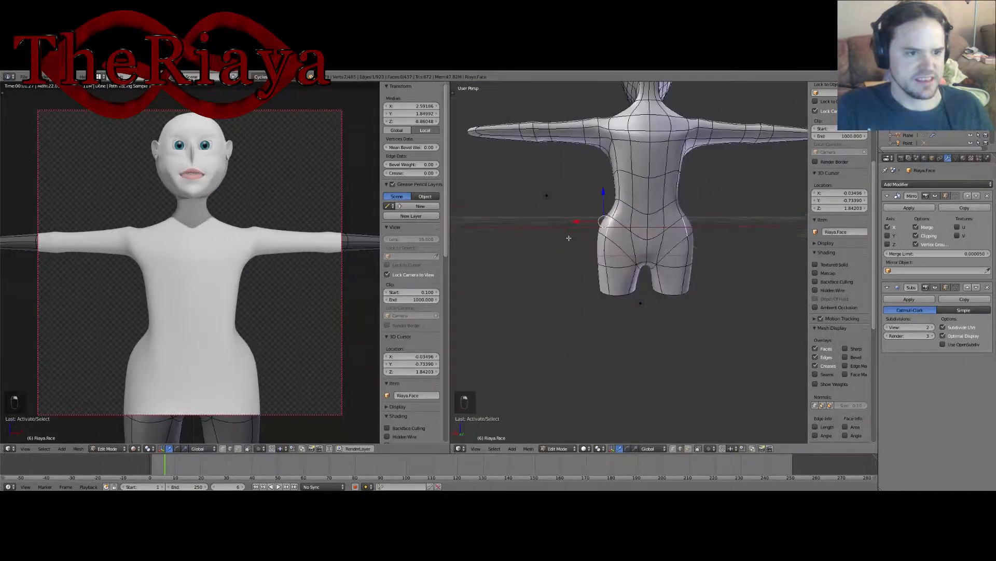
scroll(592, 232, up, 2)
drag(572, 206, 587, 205)
Step: Raise the outermost side vertex of the hip and move it inward along X
middle_drag(595, 243, 673, 420)
right_click(653, 228)
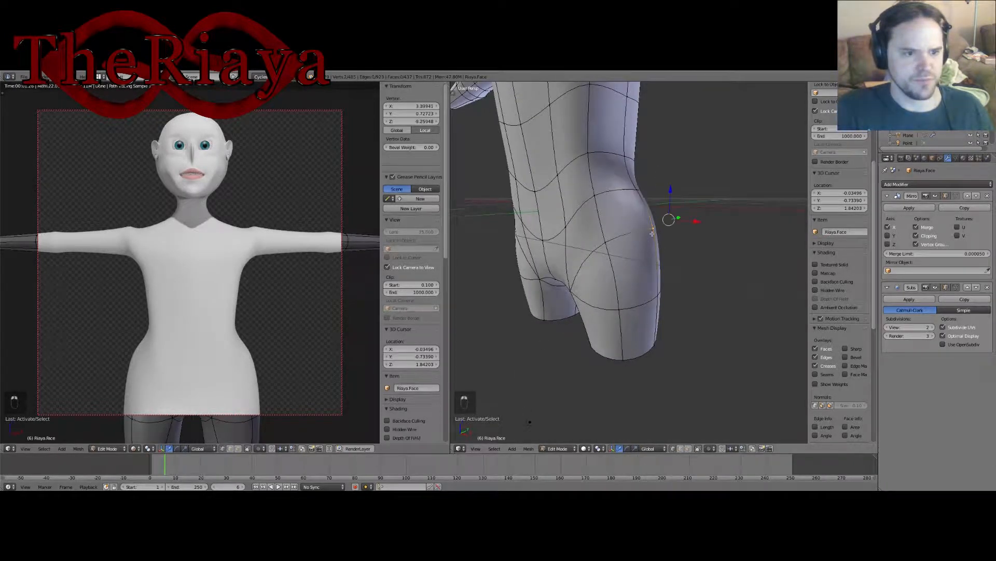
middle_drag(653, 229, 635, 237)
key(g)
click(635, 192)
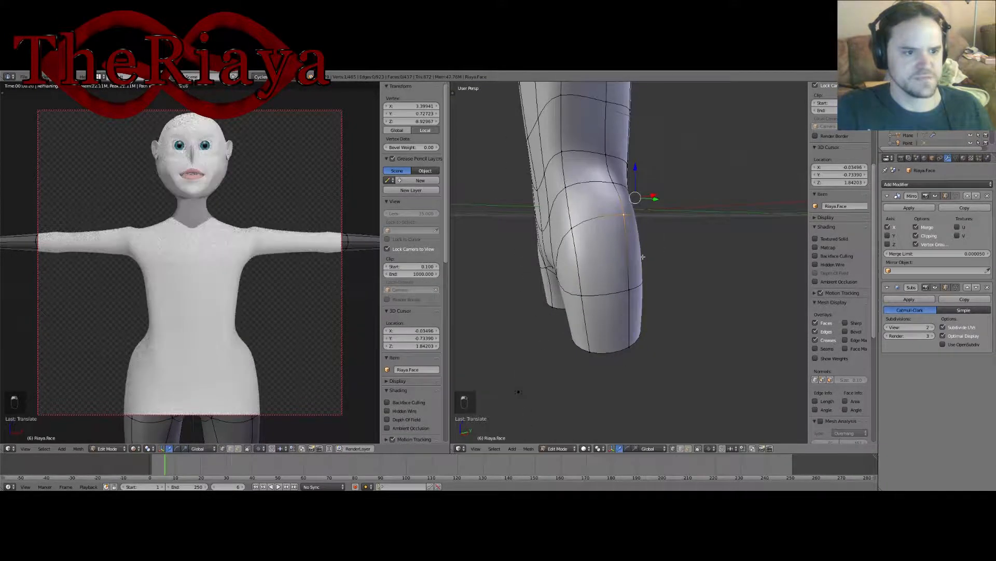
middle_drag(634, 192, 698, 212)
drag(721, 199, 704, 204)
Step: Select the side vertex just above the hip, raise it slightly along Z and move it inward along X
middle_drag(705, 204, 640, 214)
right_click(615, 183)
middle_drag(615, 183, 532, 202)
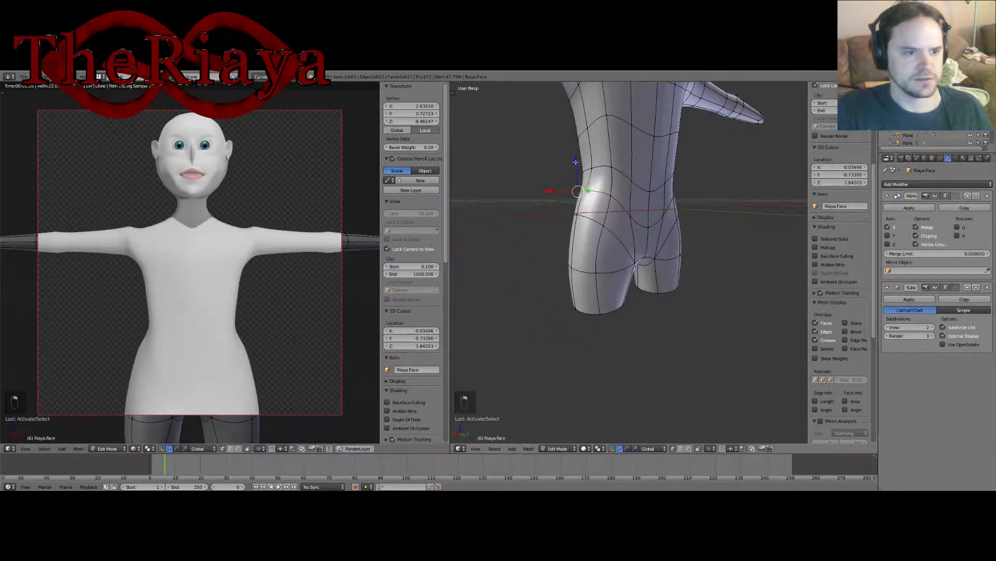
drag(576, 162, 577, 155)
drag(551, 186, 557, 185)
Step: Cut a vertical edge loop beside the body's centre line and slide it close to the mirror seam
middle_drag(552, 197, 643, 262)
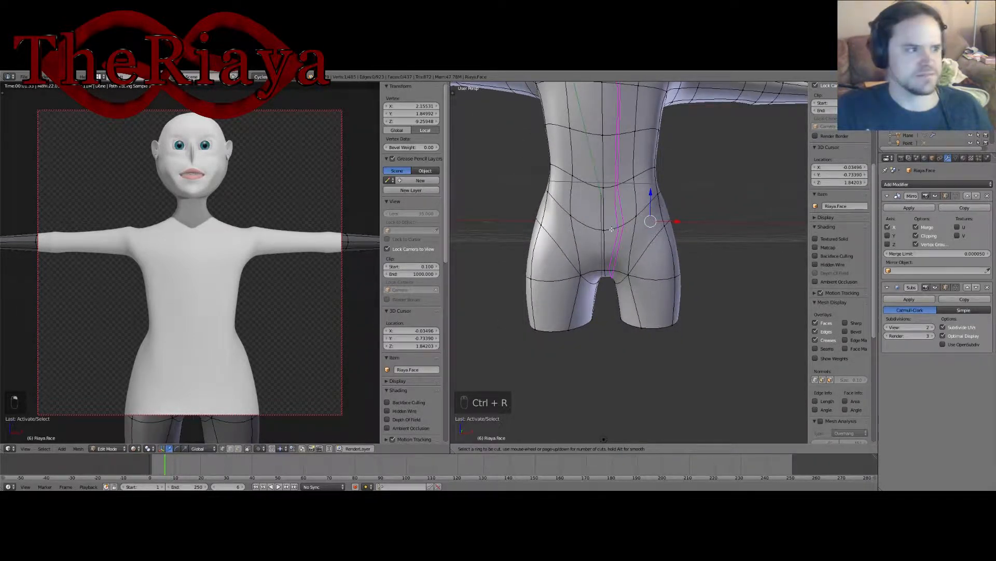
click(612, 229)
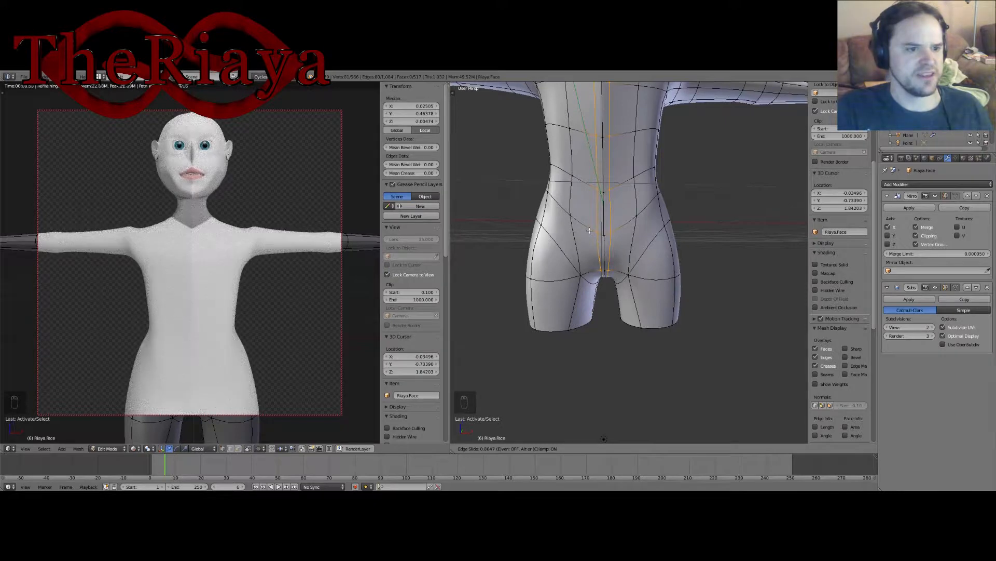
click(589, 231)
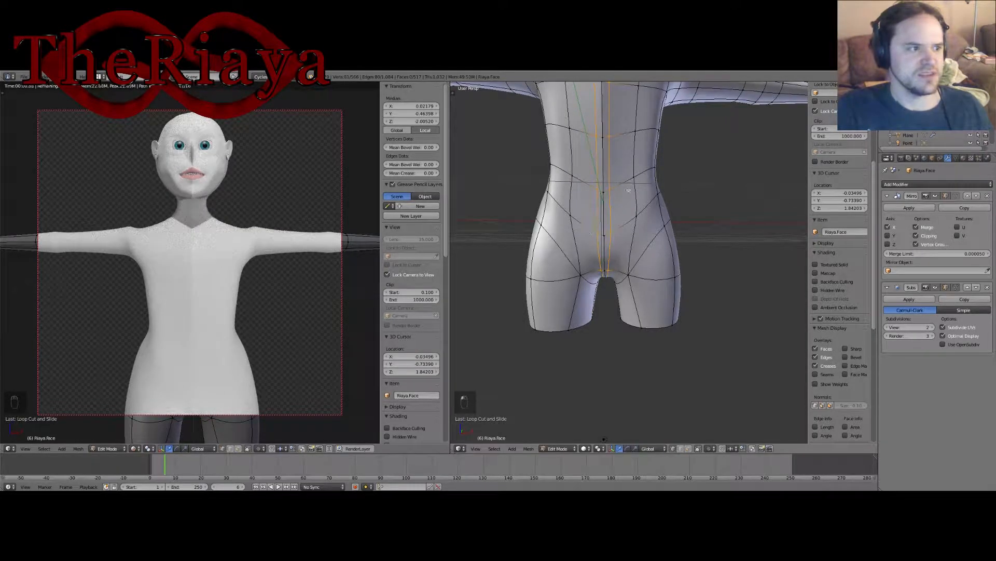
shift+middle_drag(628, 190, 633, 252)
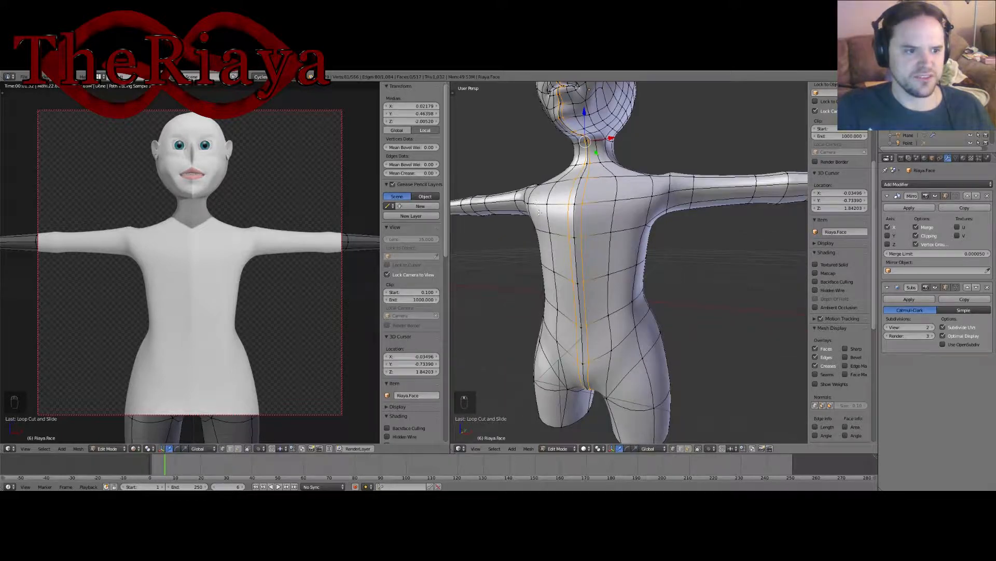
Step: Select the two upper chest vertices on the centre line and nudge them slightly along Z and Y
right_click(576, 233)
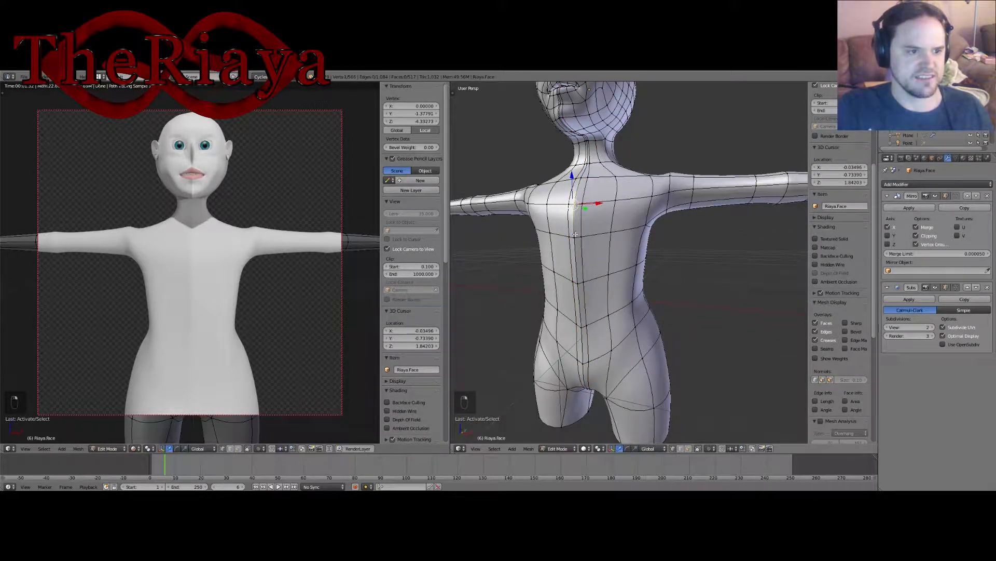
shift+right_click(575, 235)
middle_drag(575, 234, 591, 246)
drag(631, 212, 630, 209)
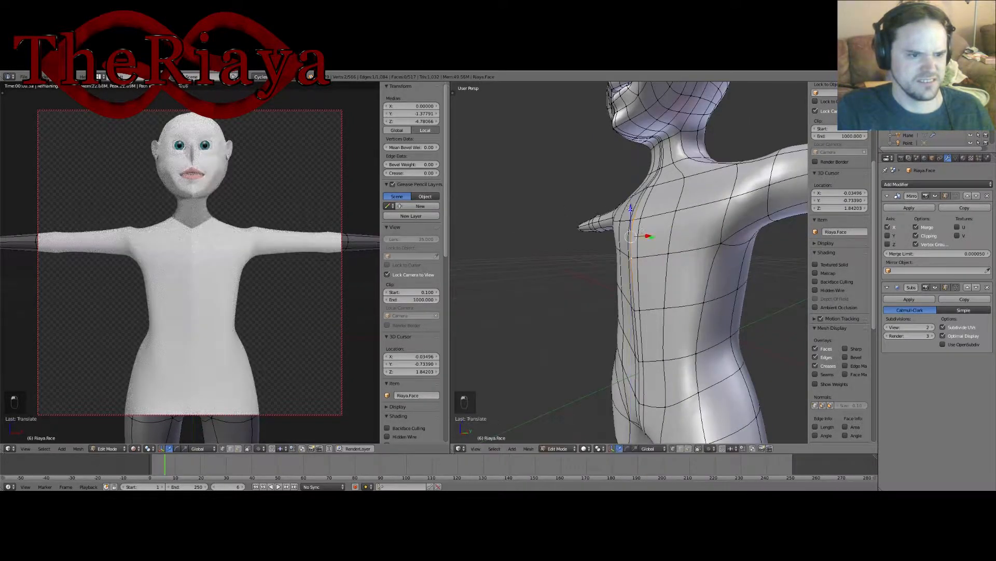
middle_drag(656, 237, 649, 241)
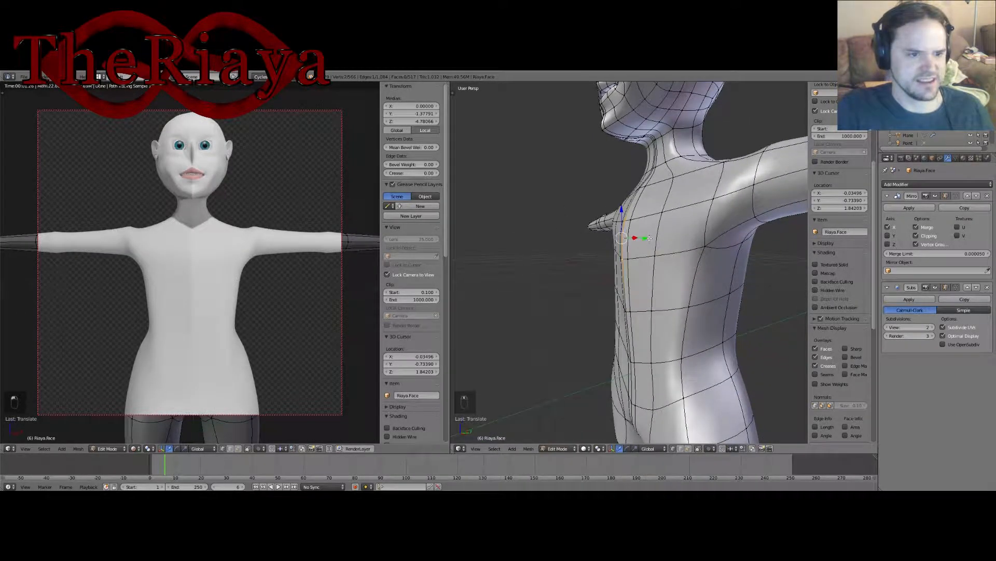
drag(649, 238, 648, 238)
Step: Select the centre-line vertex on the front of the chest and nudge it slightly along Y
middle_drag(654, 292, 624, 304)
right_click(627, 251)
drag(632, 305, 634, 305)
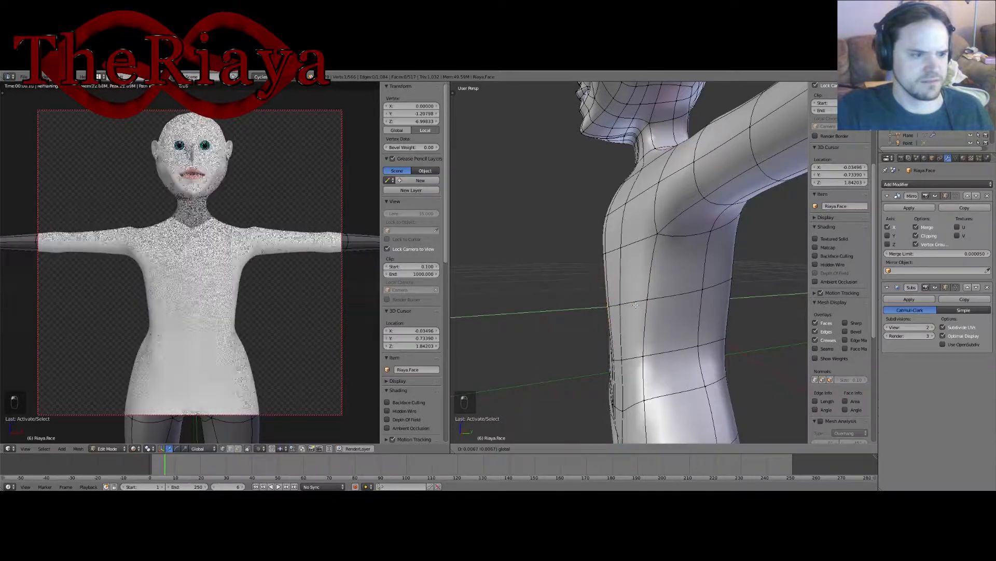
click(635, 305)
Step: Select the outer vertex on the back of the hip and pull it backward along Y to start the buttock
scroll(620, 250, up, 5)
scroll(620, 250, down, 5)
mouse_move(620, 250)
middle_down()
mouse_move(647, 270)
mouse_move(621, 264)
mouse_move(727, 345)
mouse_move(667, 303)
mouse_move(598, 280)
mouse_move(615, 272)
mouse_move(609, 257)
mouse_move(612, 267)
middle_up()
scroll(621, 265, up, 5)
scroll(621, 265, down, 5)
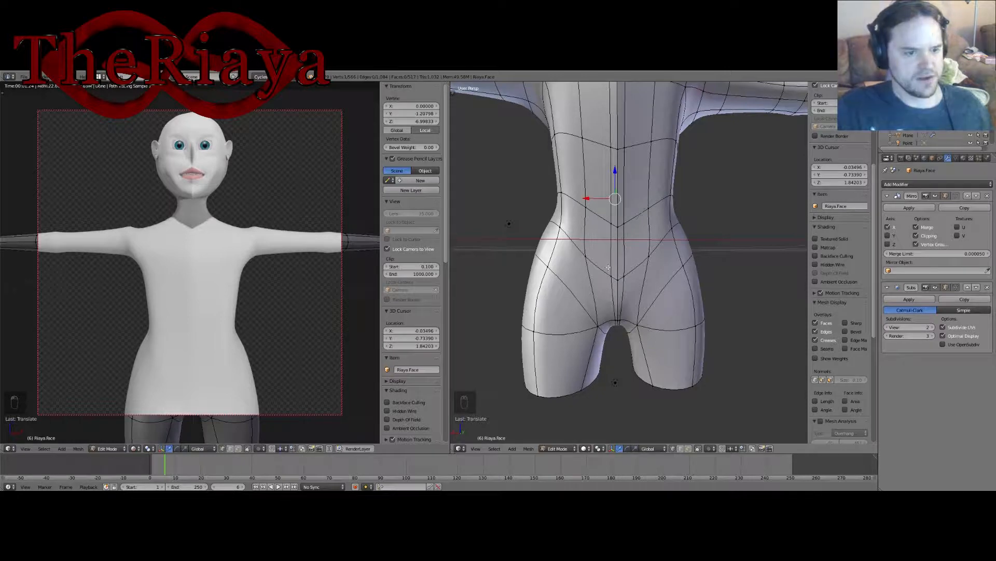
right_click(548, 268)
middle_drag(548, 267, 615, 282)
drag(630, 273, 663, 286)
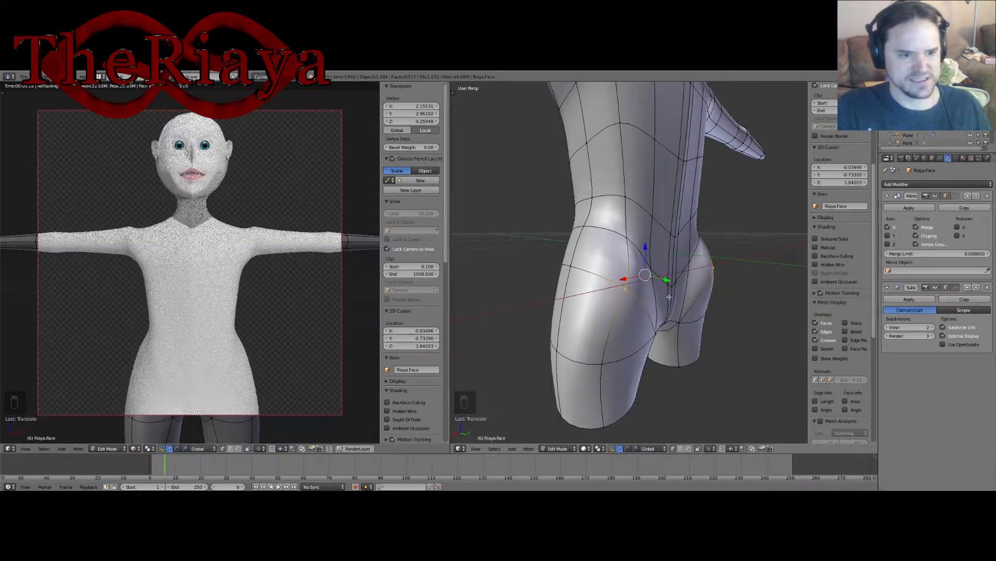
Step: Pull the inner buttock vertex and the upper buttock vertex backward along Y to round out the shape
middle_drag(664, 287, 643, 282)
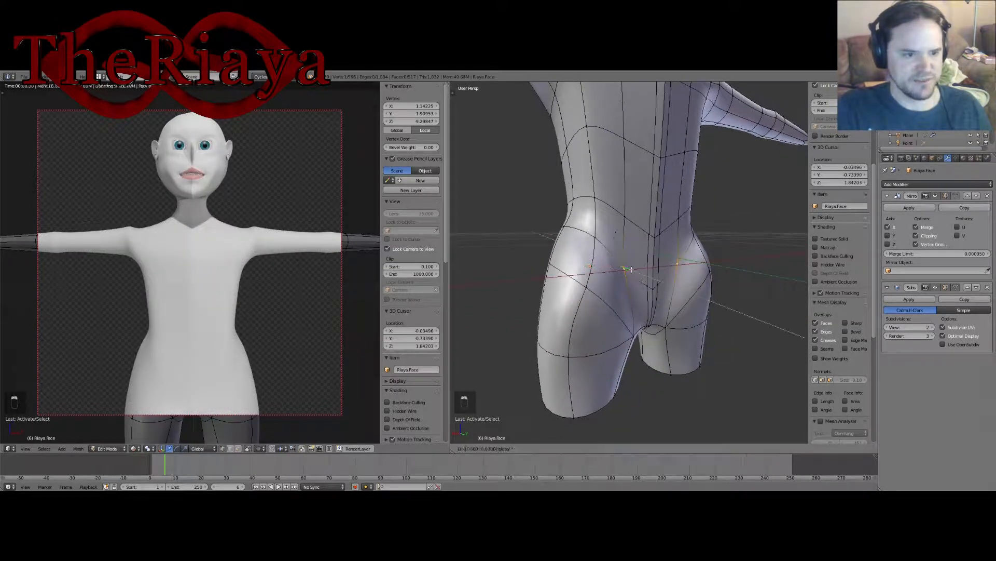
drag(629, 269, 657, 280)
middle_drag(657, 280, 634, 297)
right_click(558, 231)
middle_drag(558, 231, 609, 250)
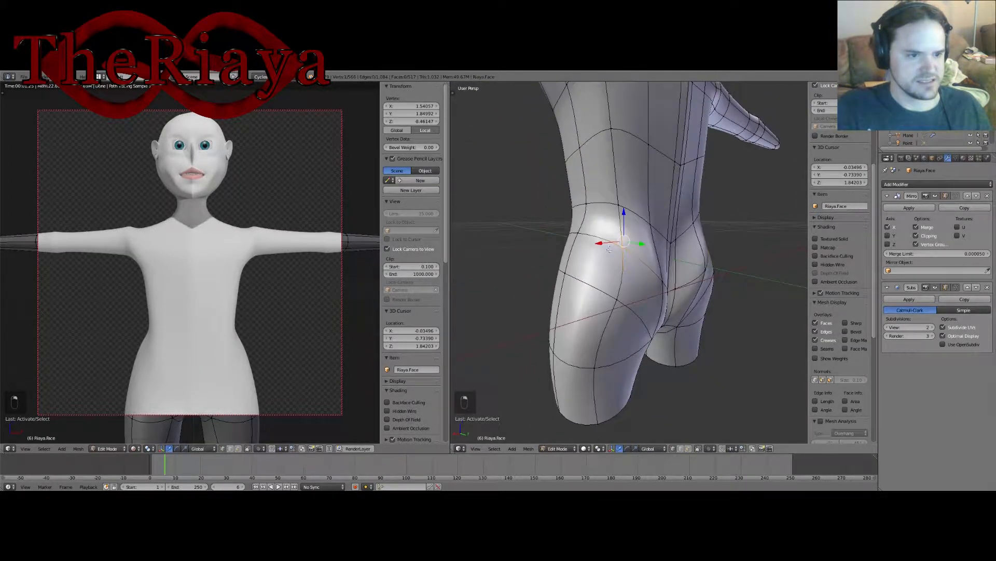
drag(626, 215, 652, 263)
Step: Move the vertex beside the centre line between the buttocks slightly backward along Y
middle_drag(652, 263, 574, 213)
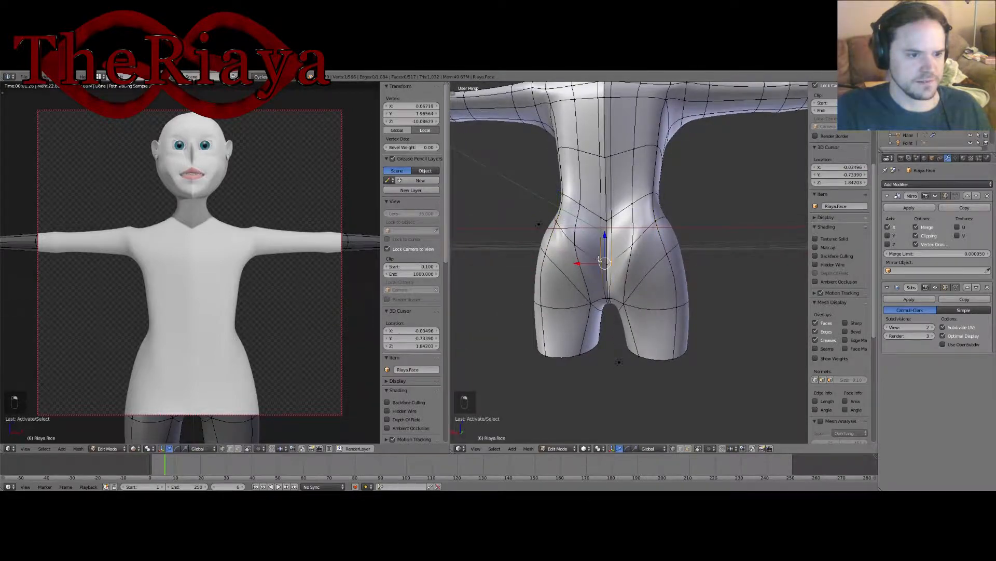
middle_drag(598, 259, 643, 275)
drag(645, 272, 654, 277)
Step: Select the outer buttock vertex again, pull it further back along Y and lower it along Z
middle_drag(608, 242, 547, 244)
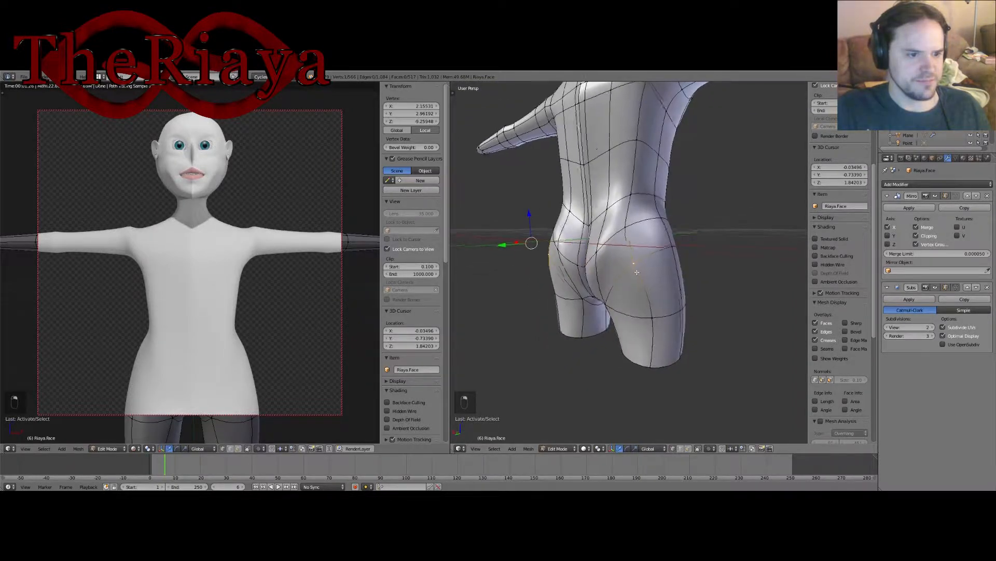
middle_drag(637, 272, 621, 239)
key(g)
key(z)
click(573, 216)
drag(643, 274, 649, 277)
middle_drag(646, 278, 610, 269)
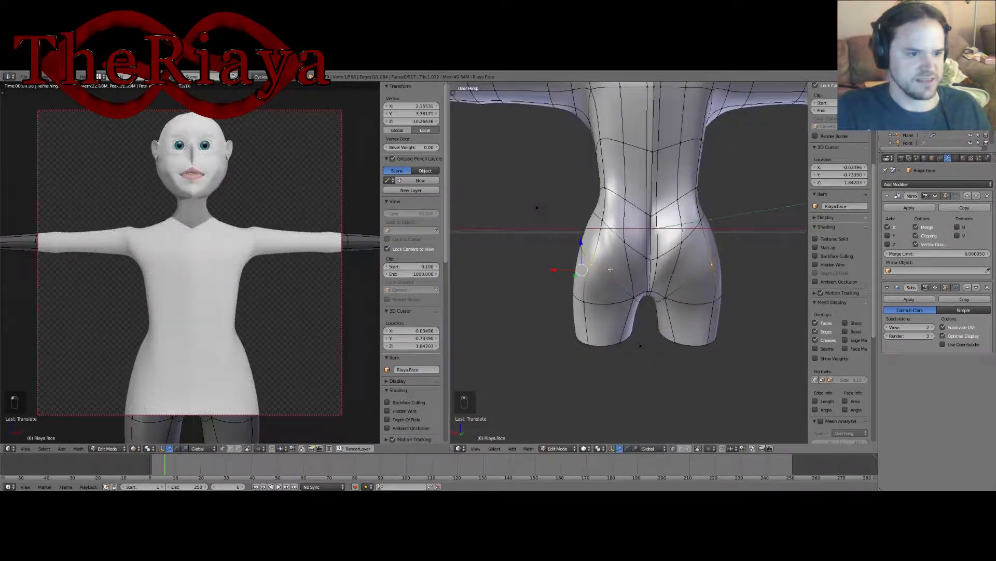
drag(579, 245, 579, 256)
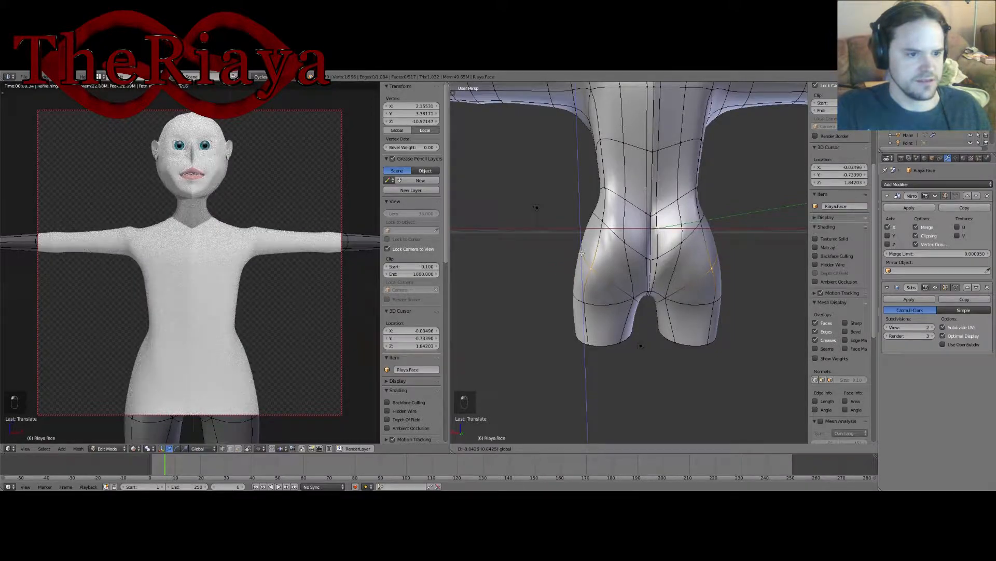
Step: Select the upper and inner buttock vertices together and pull them backward along Y
middle_drag(623, 250, 693, 258)
shift+right_click(615, 225)
drag(688, 252, 695, 254)
middle_drag(694, 253, 657, 273)
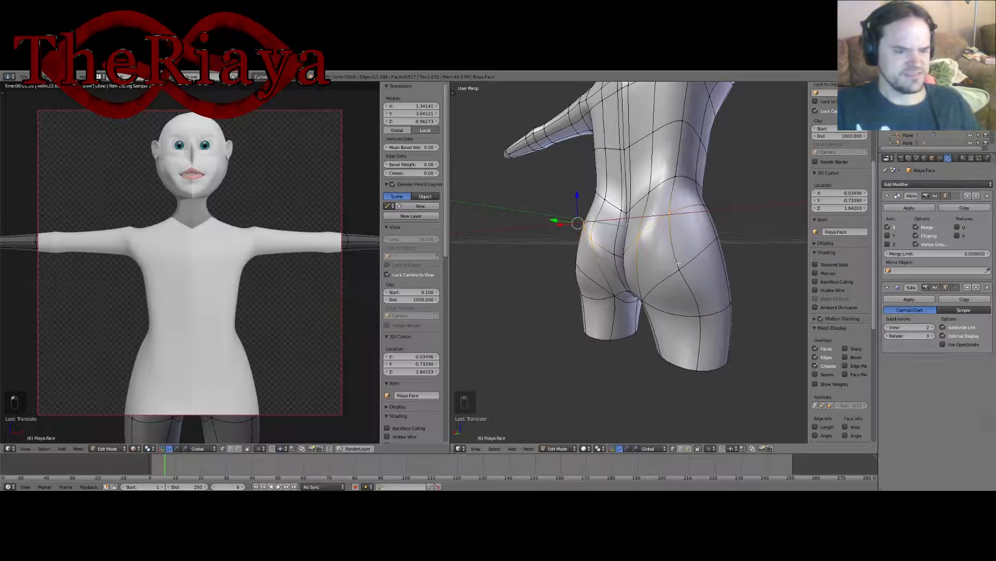
middle_drag(696, 247, 773, 267)
Step: Pull the outer buttock vertex further back and down, and lower the upper and inner buttock vertices along Z
right_click(634, 263)
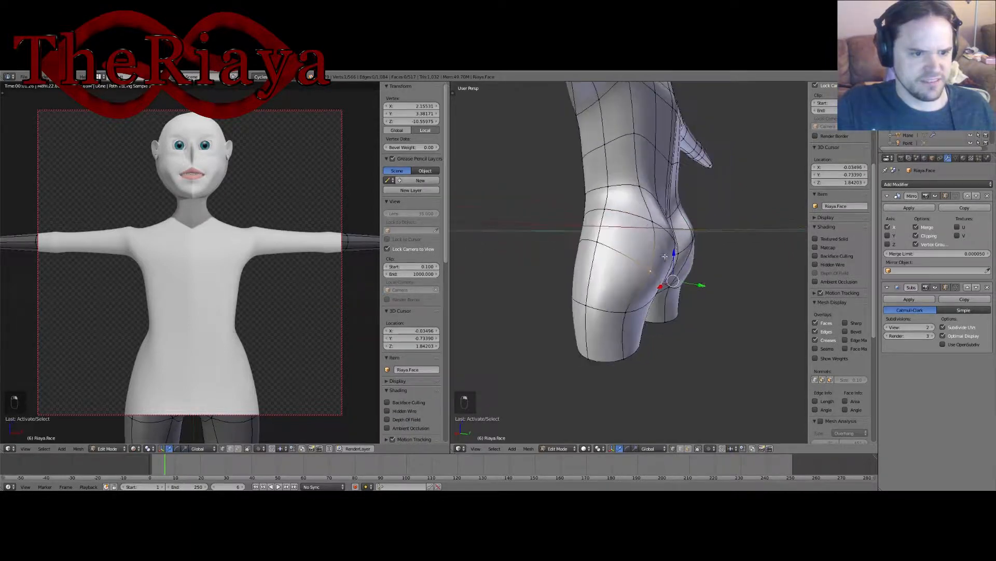
mouse_move(702, 285)
mouse_down()
mouse_move(685, 263)
mouse_move(694, 274)
mouse_up()
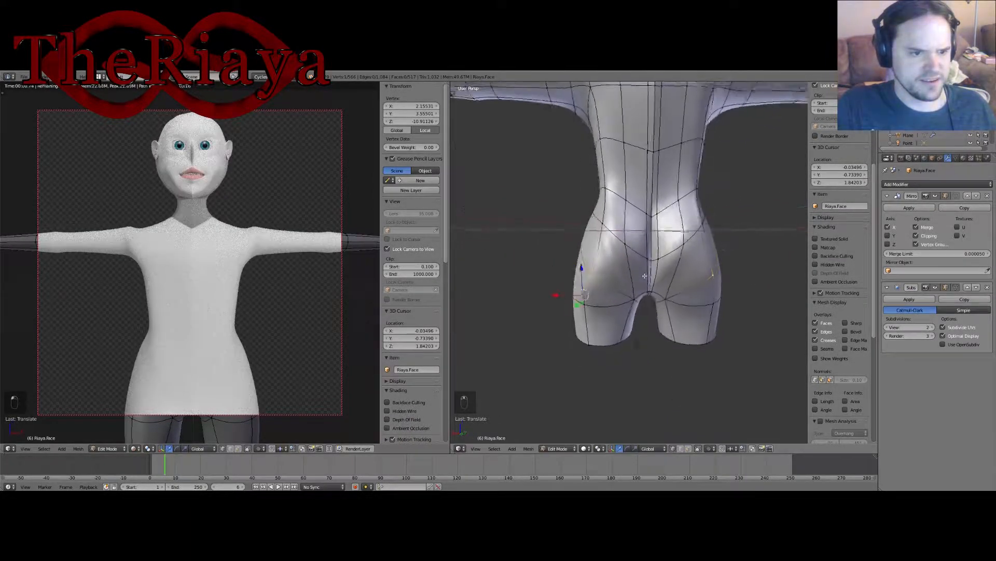
shift+right_click(611, 240)
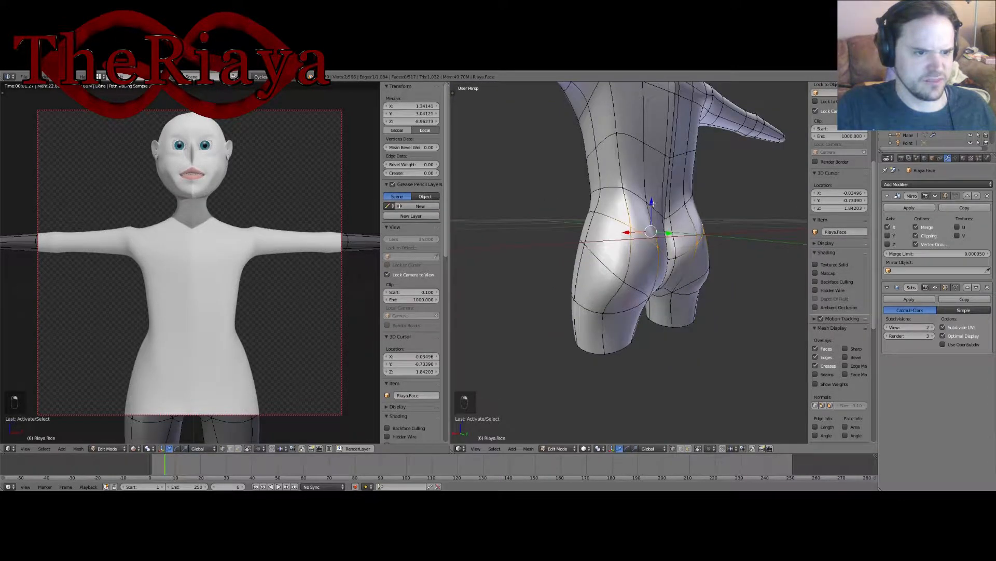
drag(652, 203, 665, 237)
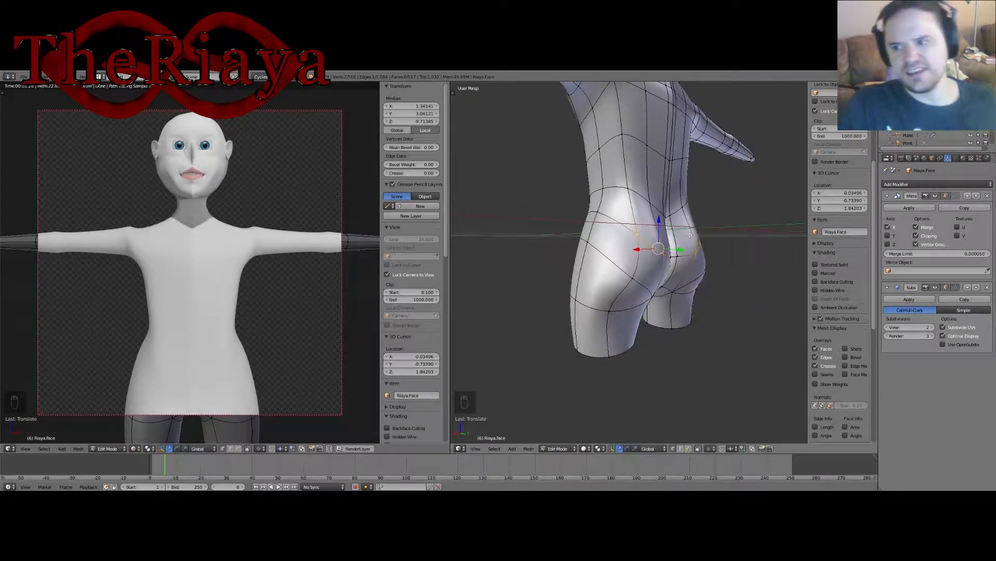
middle_drag(658, 227, 542, 232)
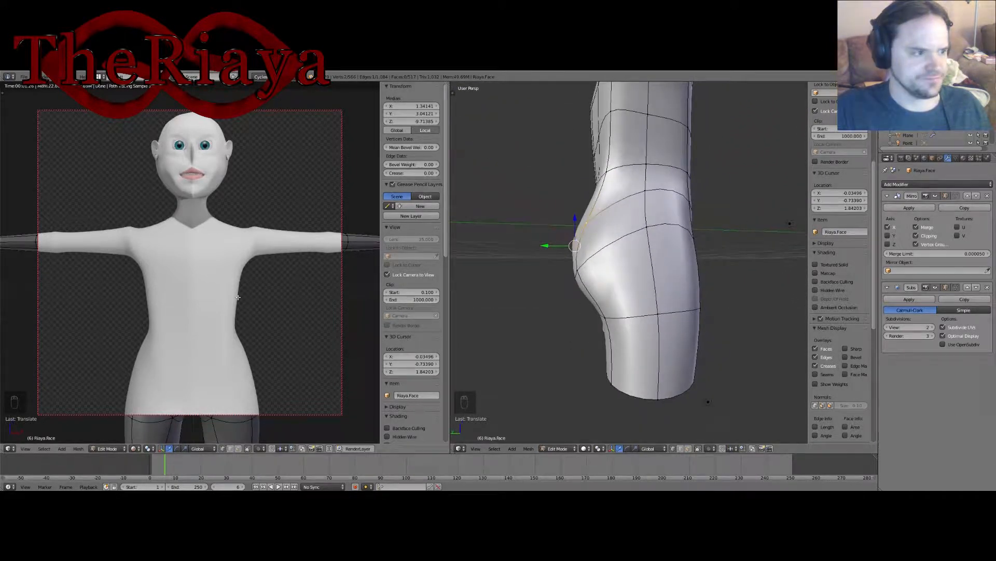
Step: Select the camera and set its X location and Z location to 0
middle_drag(253, 314, 305, 296)
middle_drag(186, 254, 262, 252)
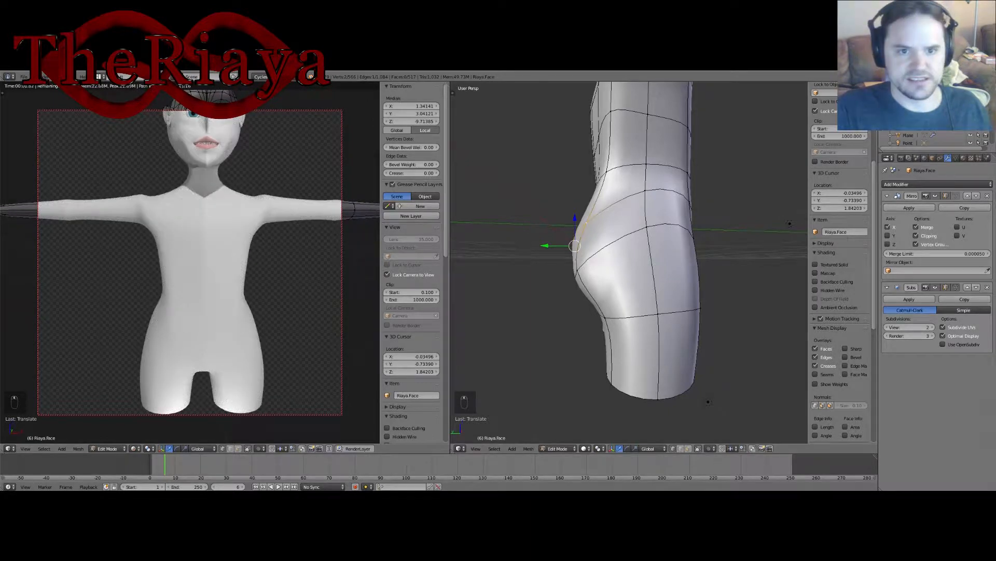
click(909, 127)
scroll(829, 185, up, 10)
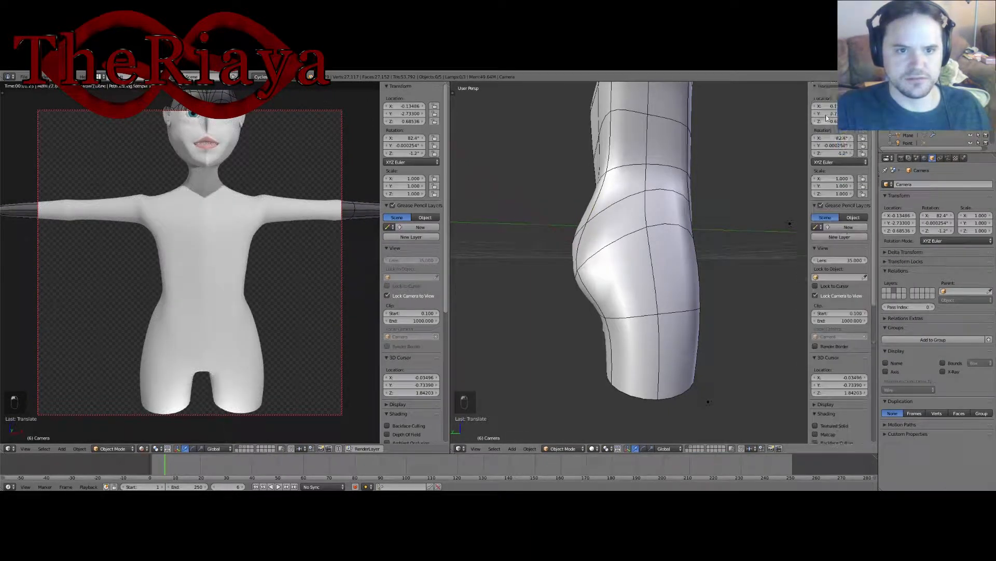
text(0)
key(Return)
click(830, 113)
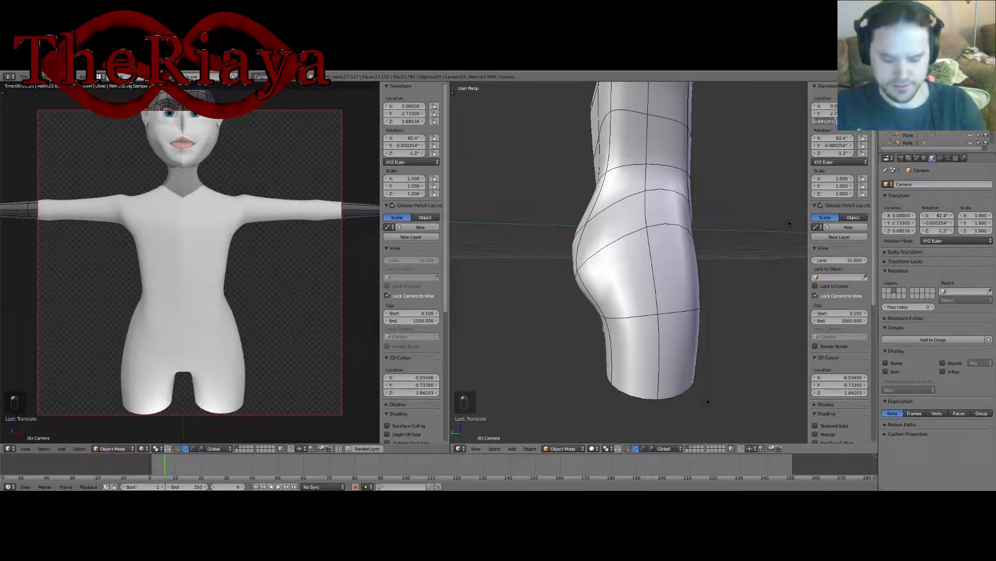
text(0)
key(Return)
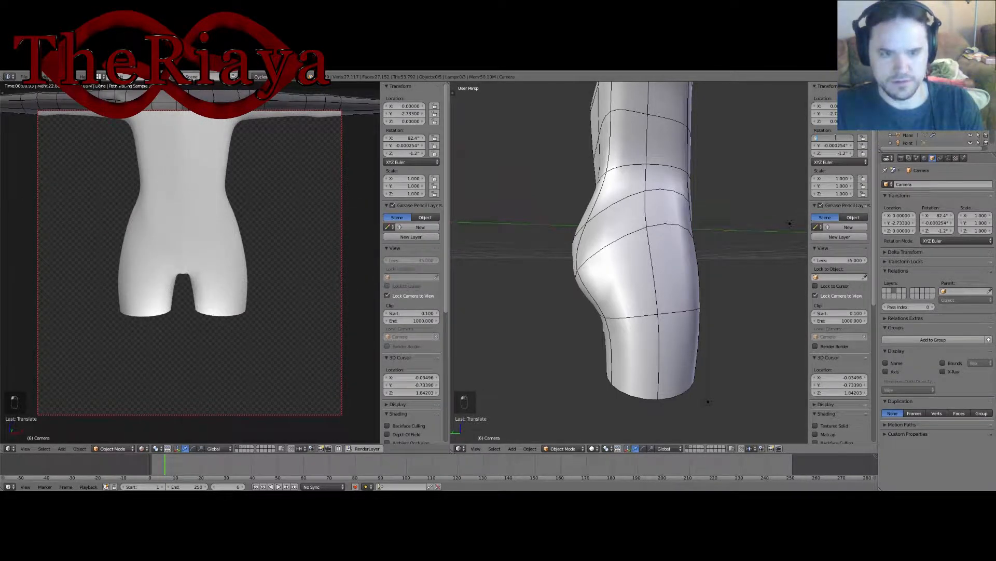
Step: Set the camera's rotation to X 90°, Y 0° and Z 0°, and raise its Z location to 0.57
text(90)
key(Return)
click(834, 147)
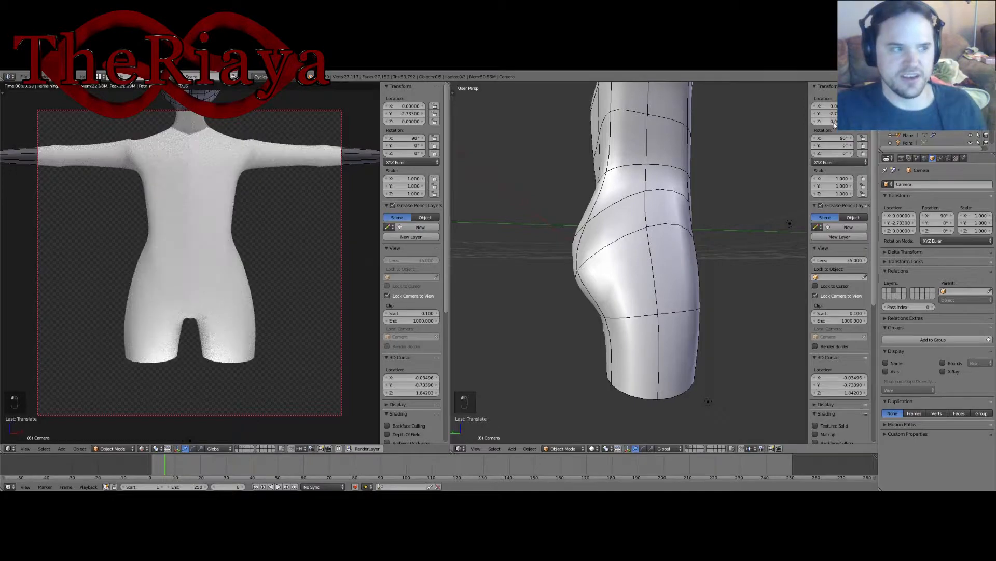
drag(834, 121, 864, 121)
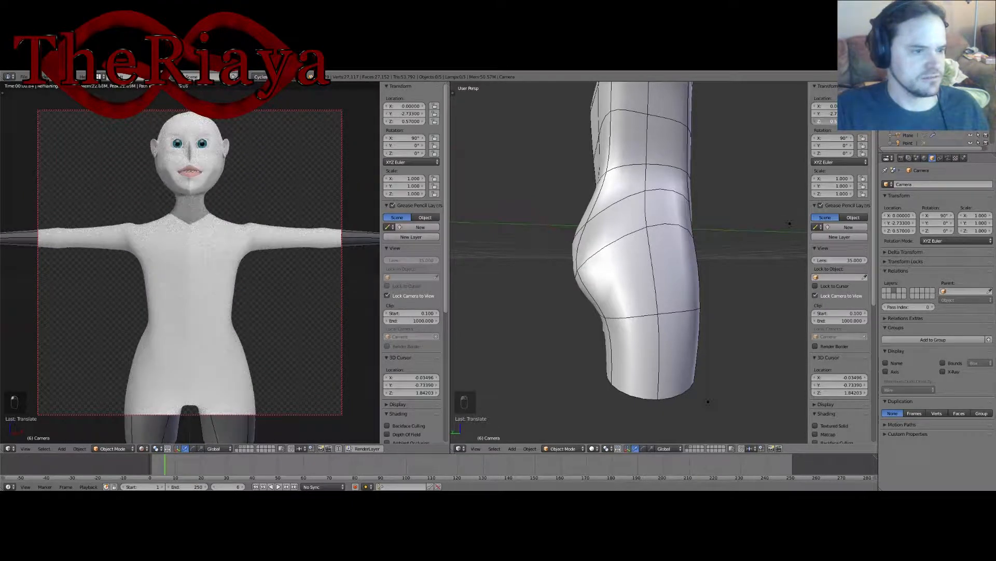
Step: Return to editing the body mesh in face selection mode and move the narrow centre faces between the legs
middle_drag(745, 138, 550, 156)
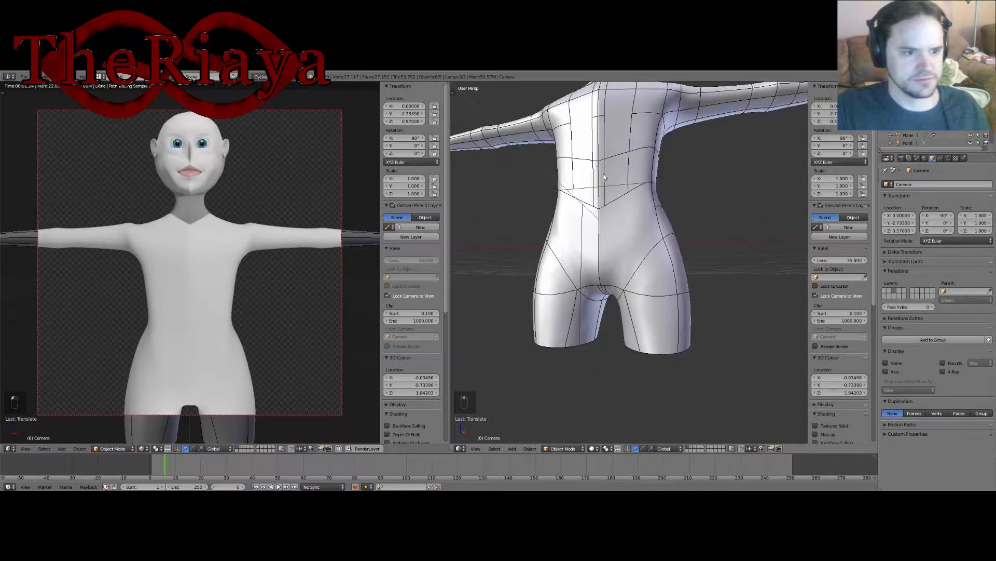
scroll(619, 191, up, 3)
right_click(620, 253)
key(Tab)
middle_drag(626, 254, 680, 285)
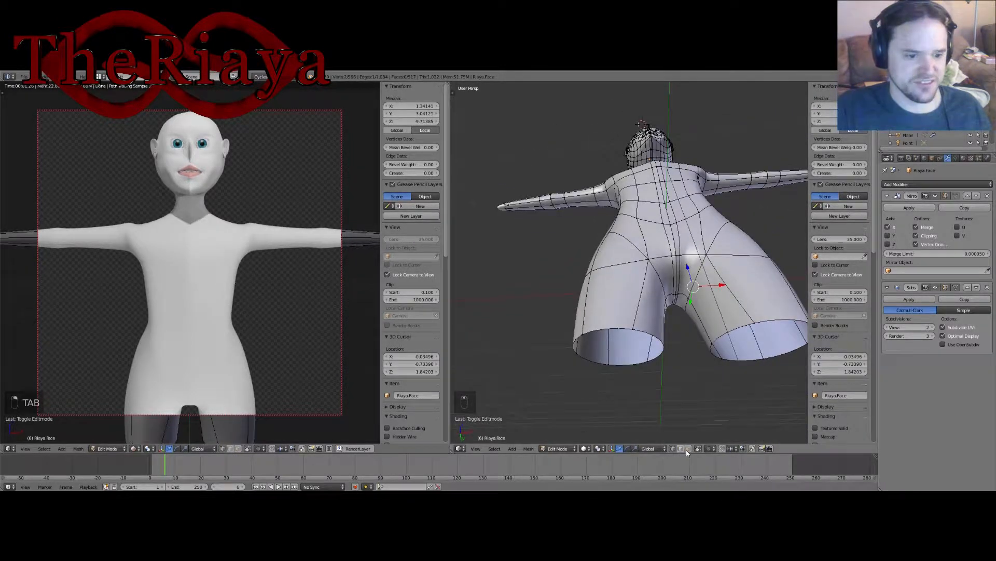
click(687, 449)
right_click(681, 270)
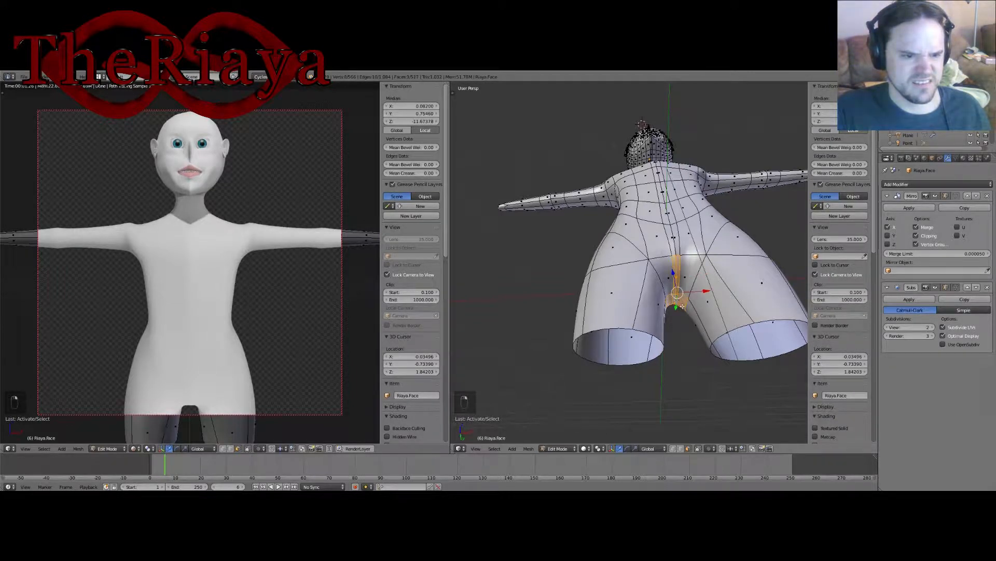
mouse_move(682, 299)
middle_down()
mouse_move(674, 266)
mouse_move(664, 285)
mouse_move(692, 298)
middle_up()
key(g)
click(672, 280)
Step: Select the large buttock face and examine the hip shape from several angles, in and out of edit mode
right_click(627, 256)
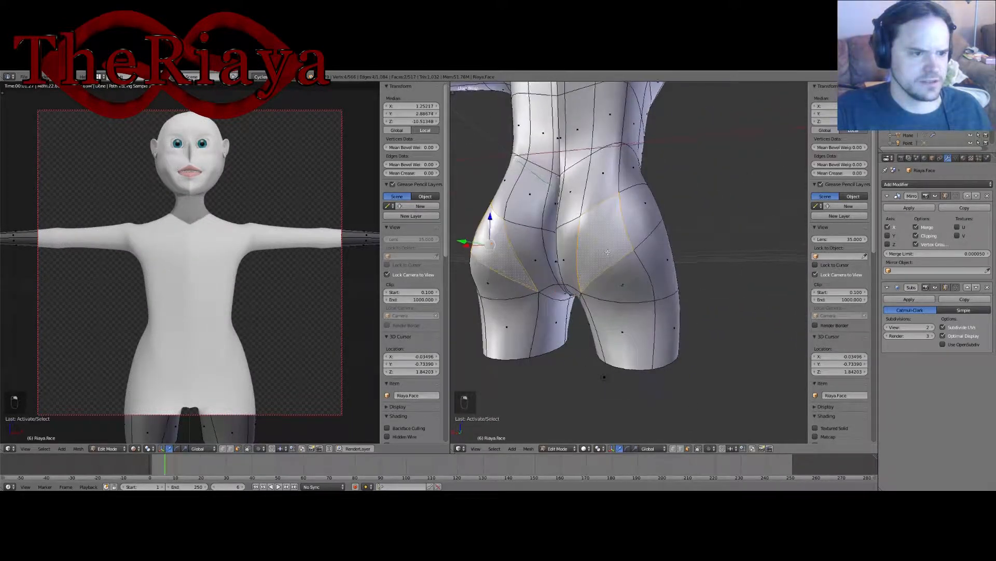
mouse_move(630, 256)
middle_down()
mouse_move(621, 255)
mouse_move(655, 266)
mouse_move(618, 257)
middle_up()
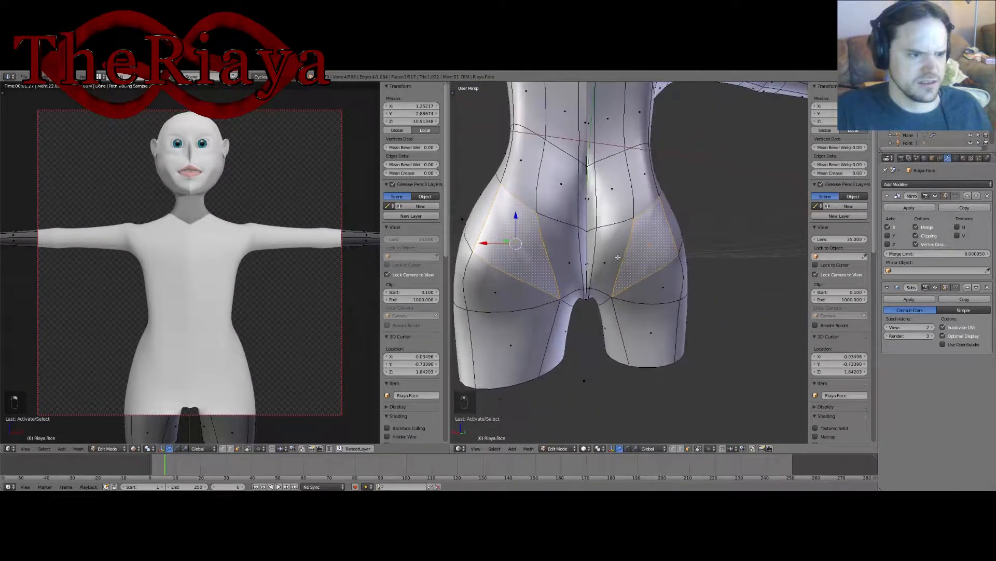
middle_drag(566, 228, 569, 262)
key(Tab)
key(Tab)
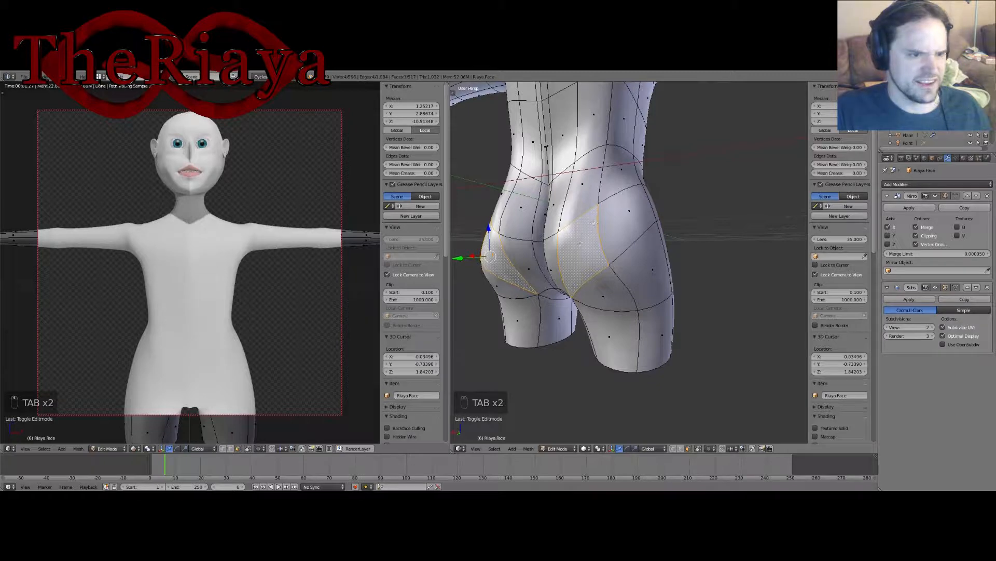
middle_drag(586, 244, 635, 249)
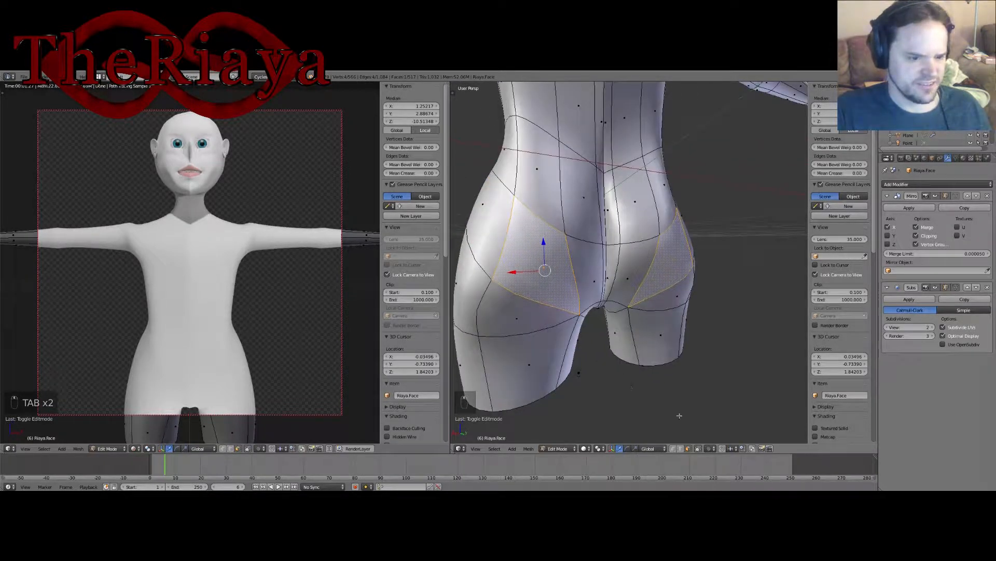
key(Tab)
key(Tab)
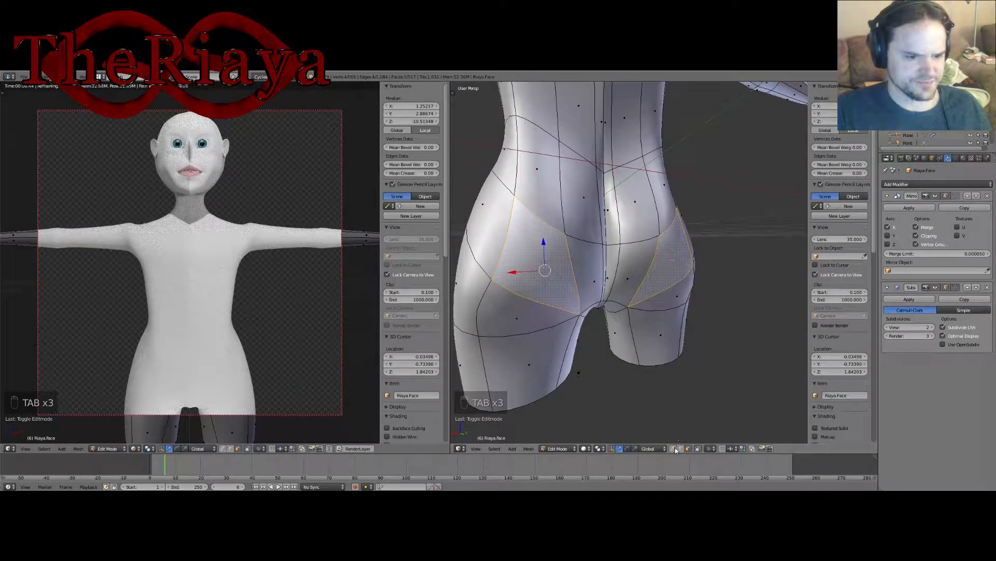
Step: Switch back to vertex selection and adjust the upper buttock vertex's height slightly along Z
right_click(536, 208)
key(g)
key(z)
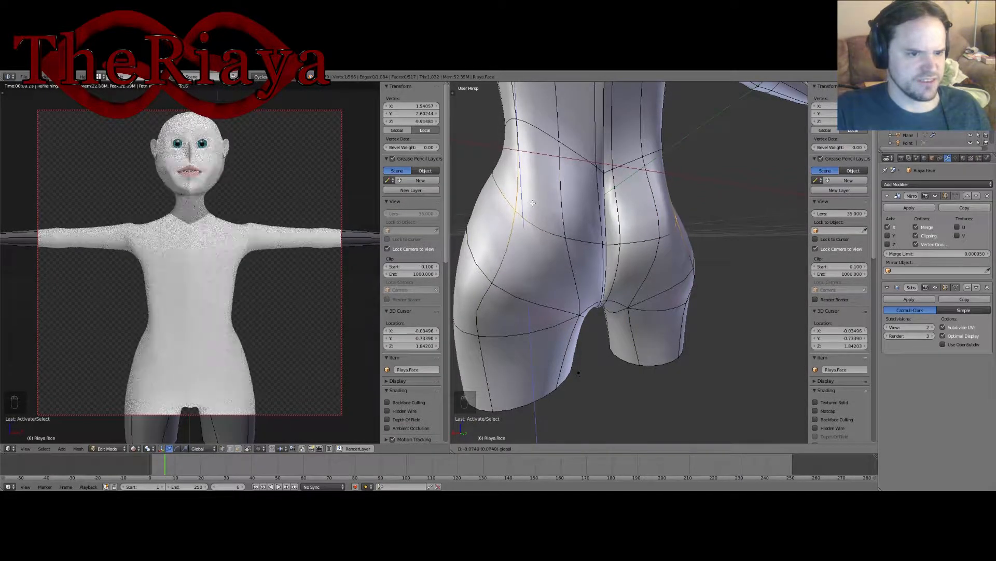
click(530, 201)
middle_drag(522, 197, 621, 237)
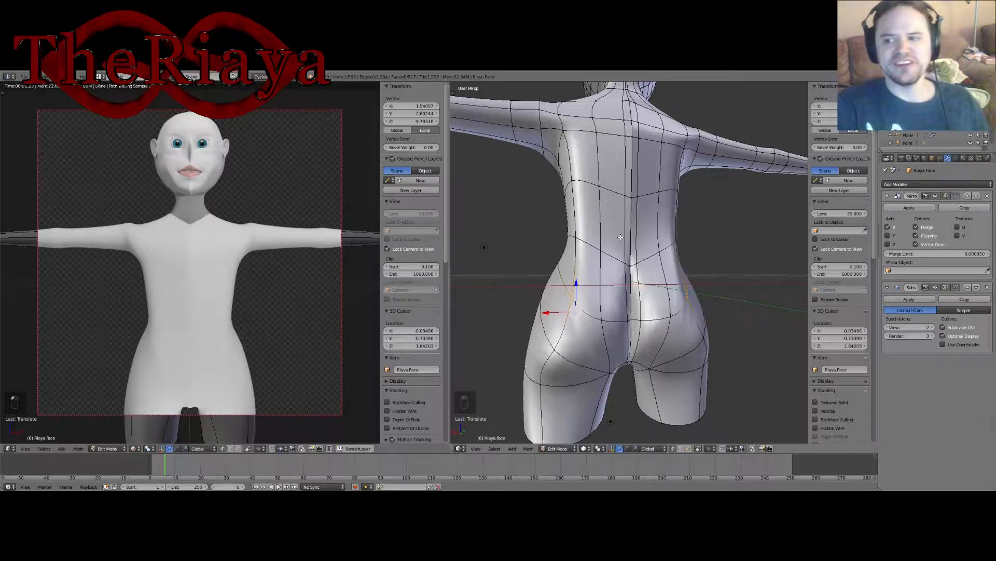
Step: Select the centre-line edge in the middle of the back and push it inward along Y to form the spine
middle_drag(557, 247, 674, 195)
alt+right_click(619, 180)
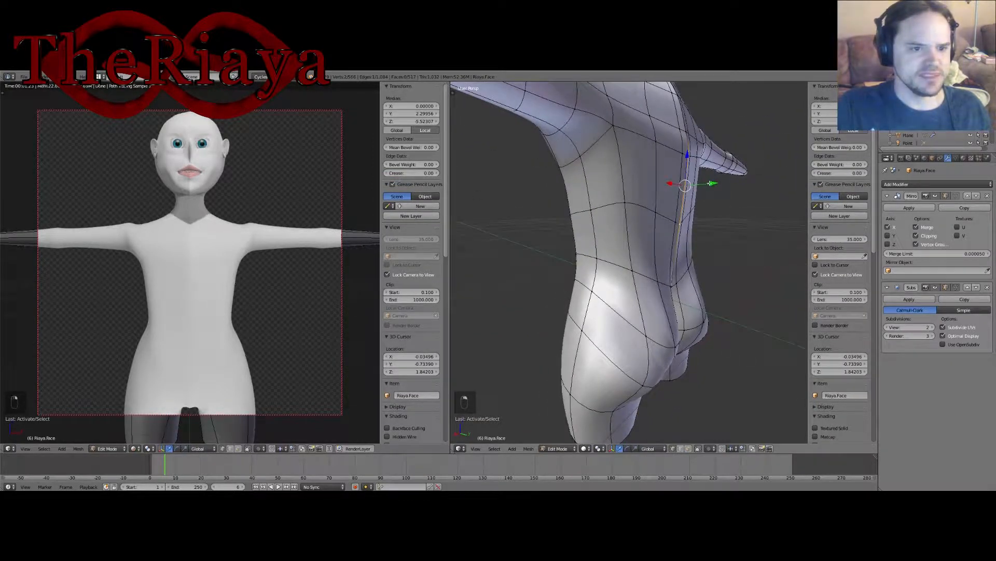
key(g)
key(y)
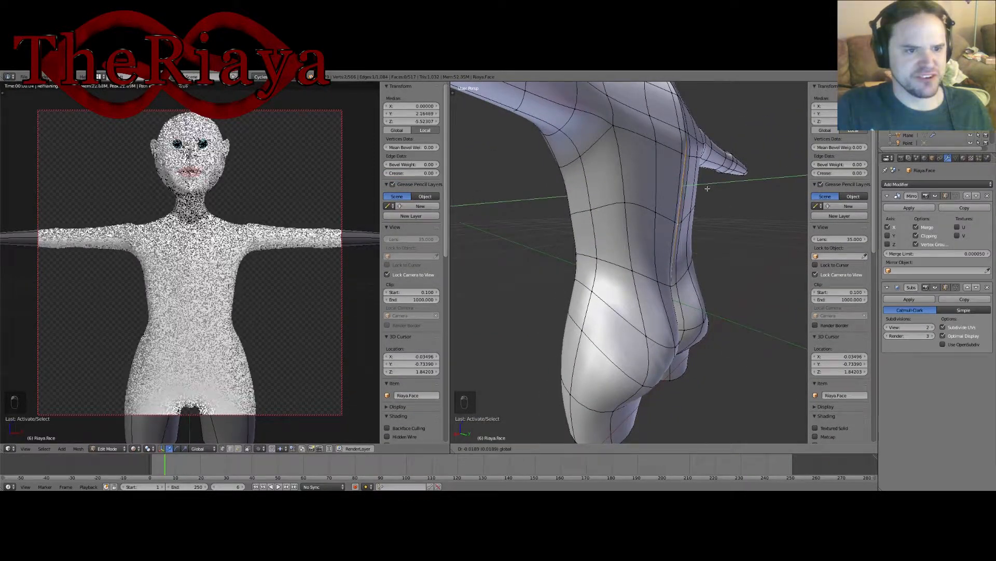
click(707, 188)
Step: Adjust two single centre-line vertices on the upper back along Y to continue the spine's curve
middle_drag(707, 188, 716, 221)
right_click(705, 156)
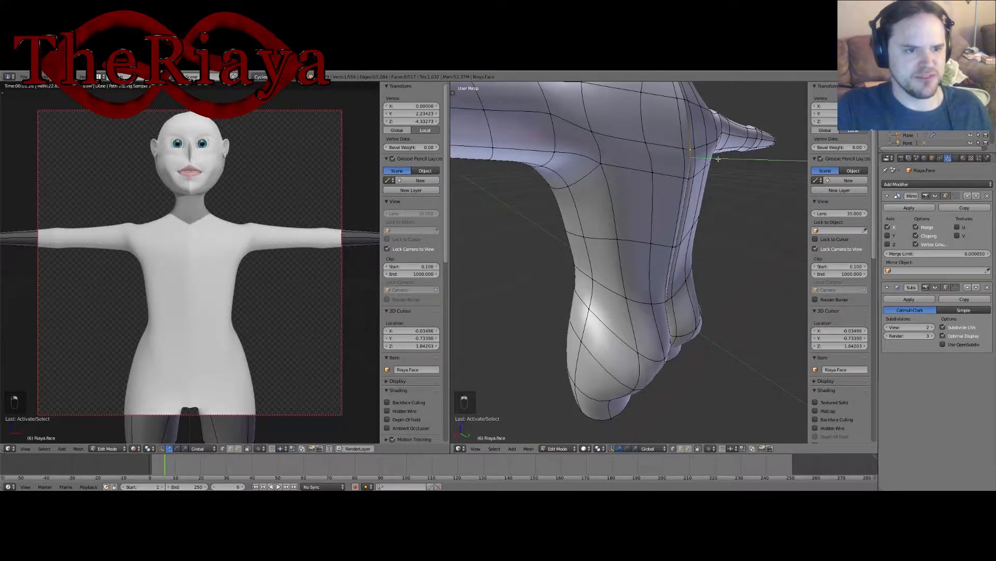
click(718, 158)
middle_drag(718, 158, 653, 219)
key(g)
key(y)
click(702, 224)
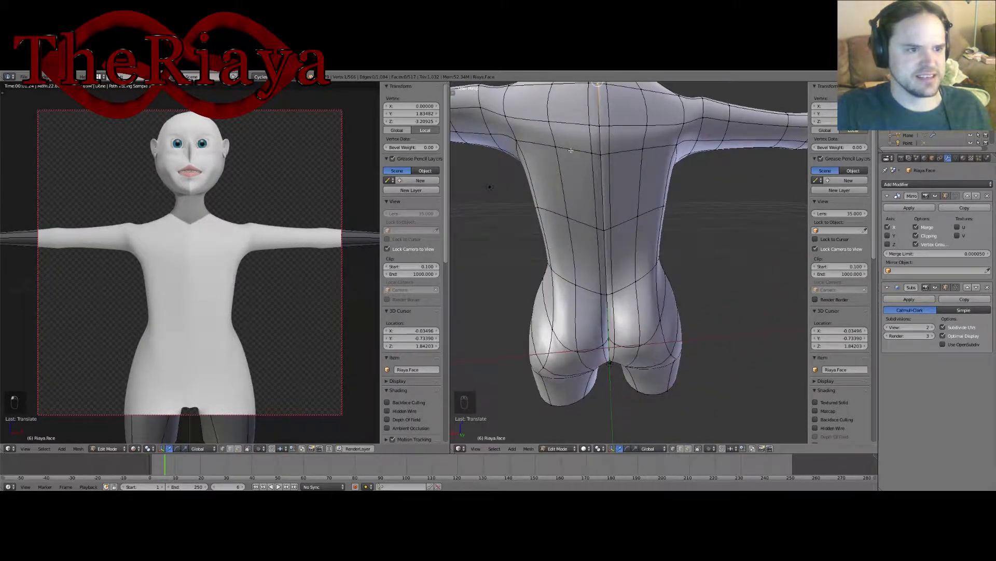
Step: Lower the upper-back vertices beside the spine along Z to reshape the row below the shoulder blades
key(g)
key(z)
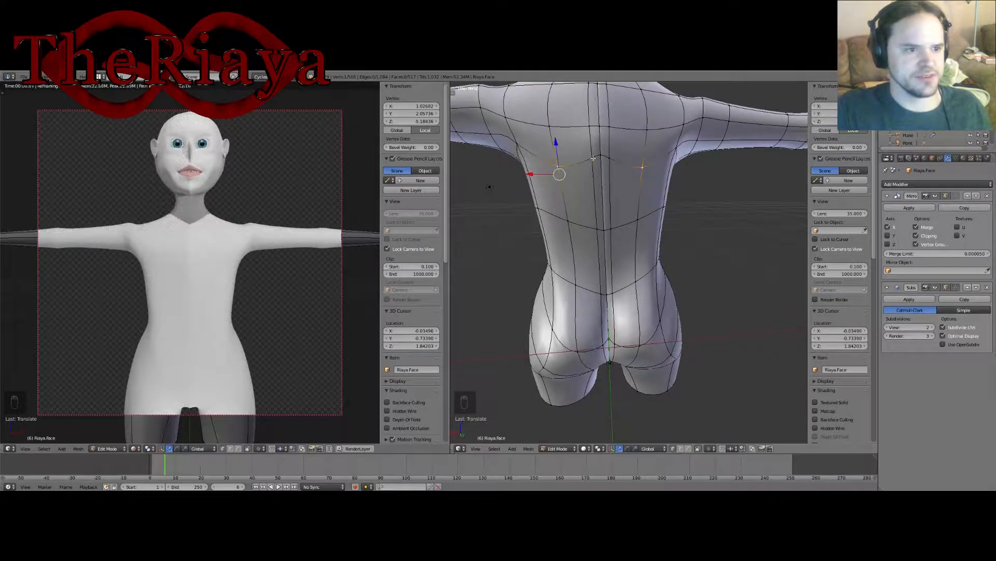
drag(595, 106, 597, 133)
middle_drag(597, 133, 672, 195)
Step: Select the edge loop across the front of the midriff and raise it slightly along Z
alt+click(675, 197)
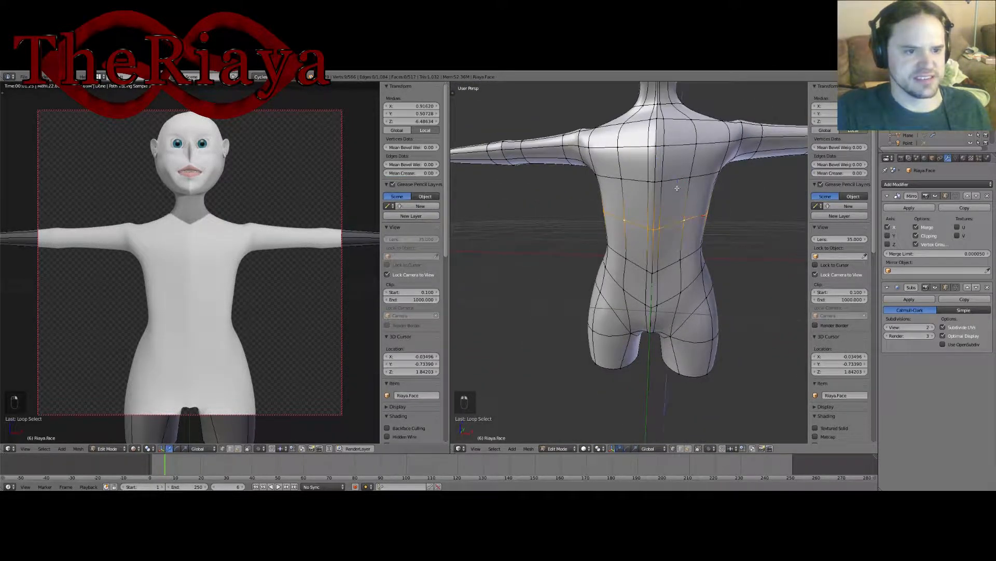
drag(677, 188, 704, 209)
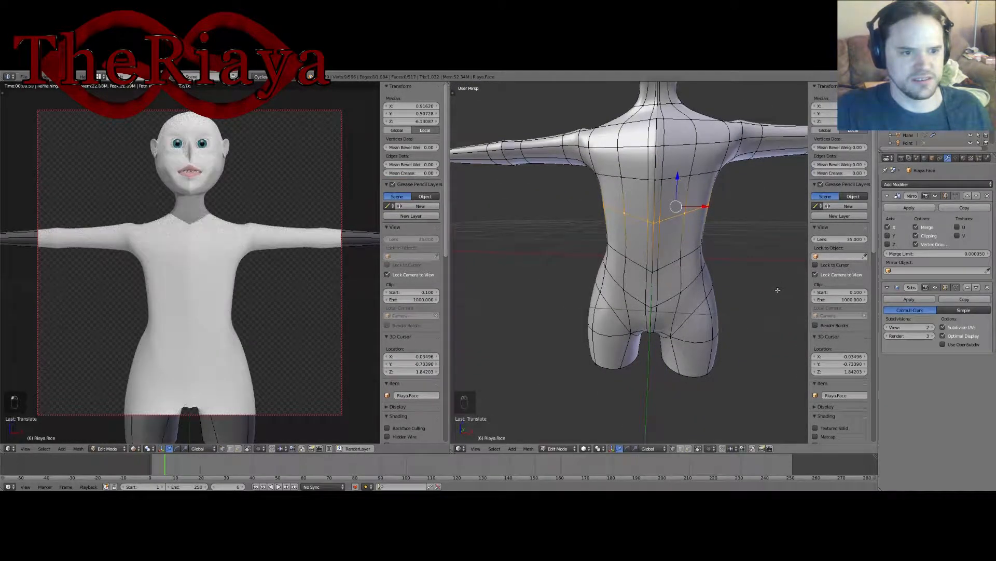
middle_drag(756, 278, 708, 255)
scroll(708, 255, up, 3)
Step: Raise the midriff vertex beside the front centre line and the centre-line vertex along Z, and fine-tune the centre one's depth
right_click(673, 208)
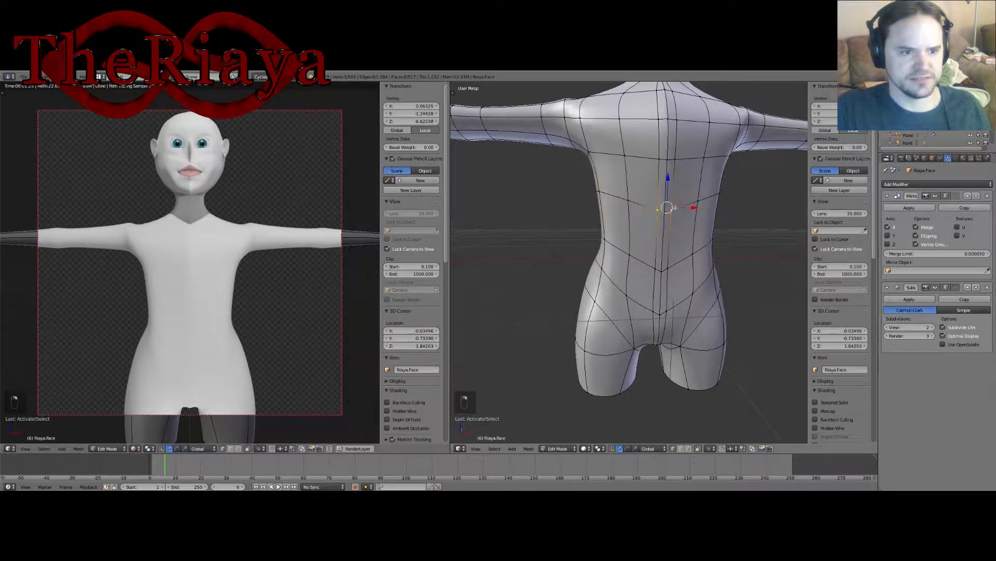
key(g)
key(z)
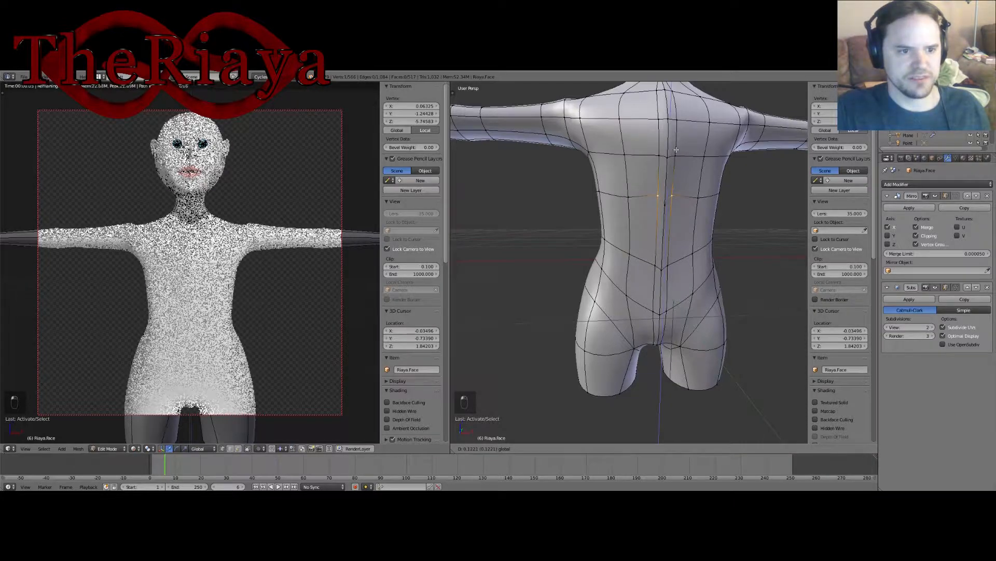
click(667, 207)
key(g)
key(z)
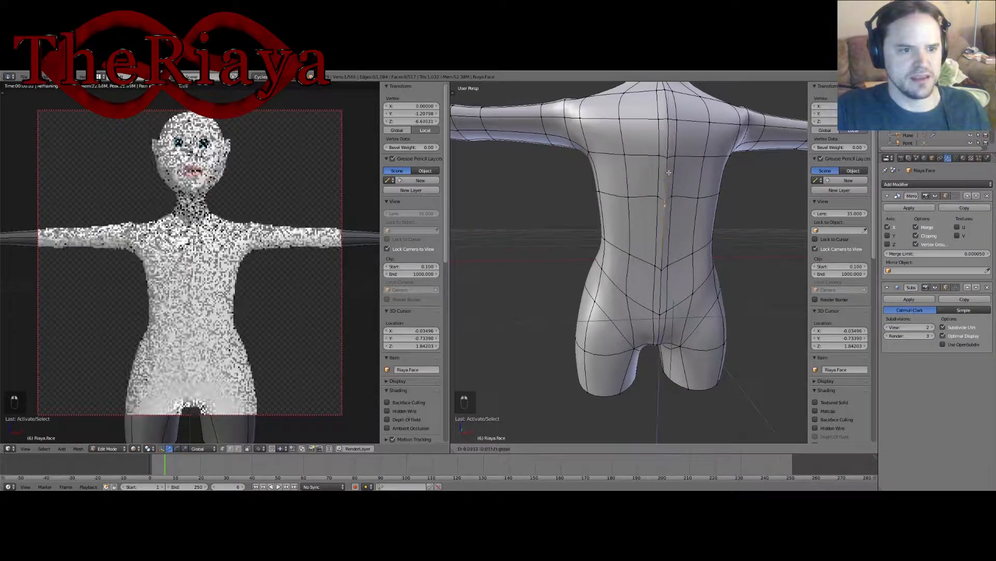
middle_drag(690, 163, 638, 198)
drag(642, 182, 639, 182)
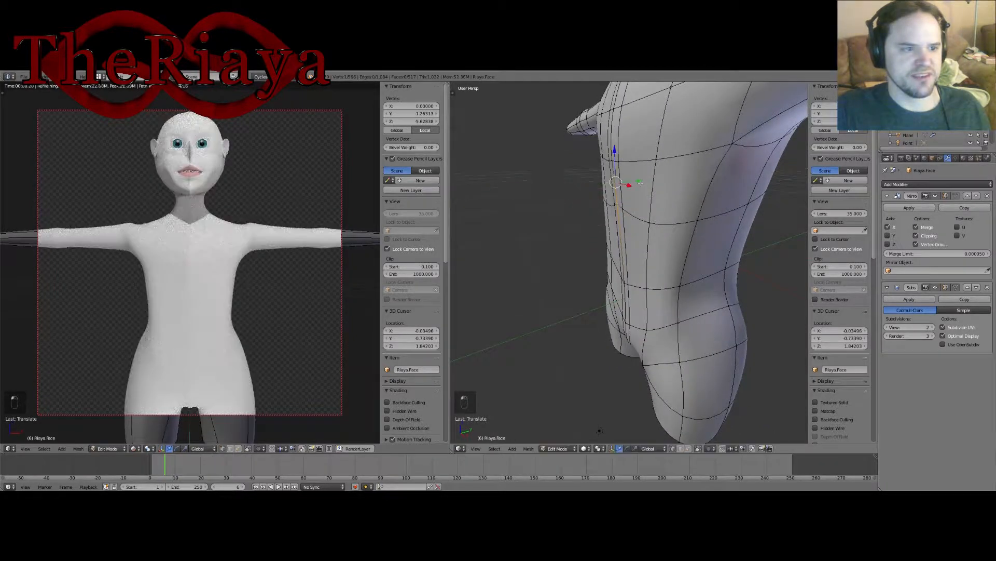
Step: Lower the single vertex on the front of the lower rib cage along Z and check the torso from front and back
middle_drag(639, 182, 696, 193)
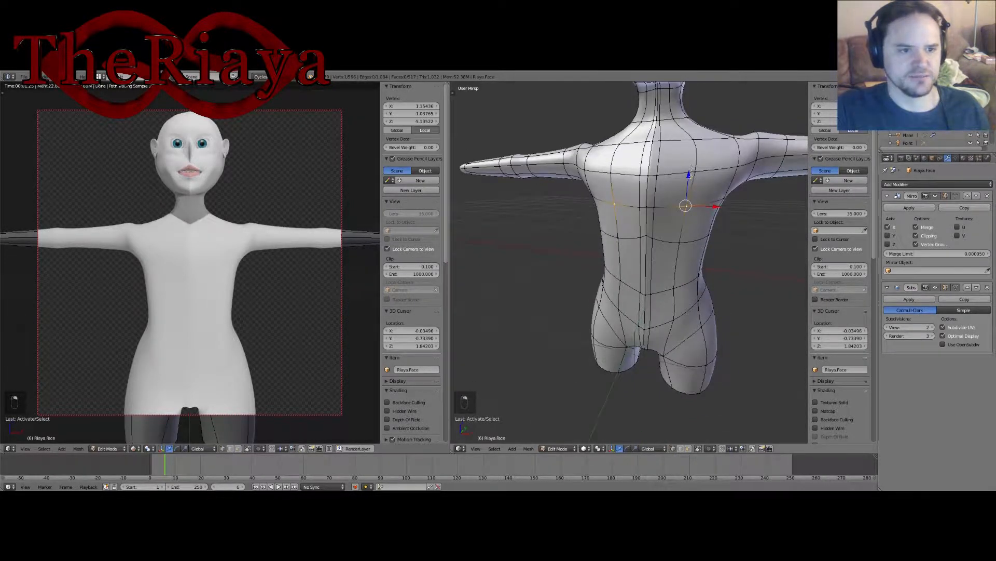
drag(689, 175, 691, 193)
middle_drag(691, 193, 507, 160)
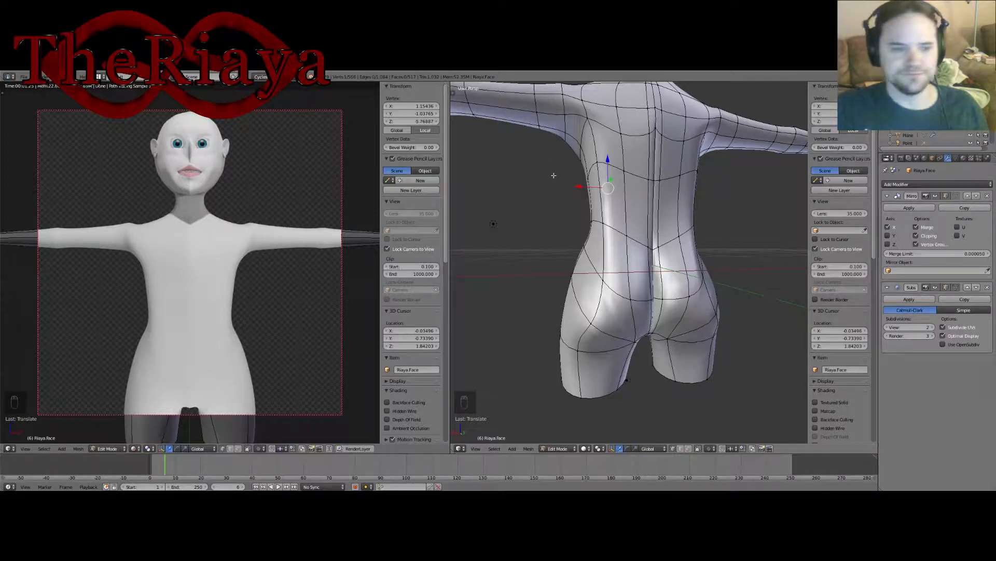
middle_drag(560, 176, 694, 168)
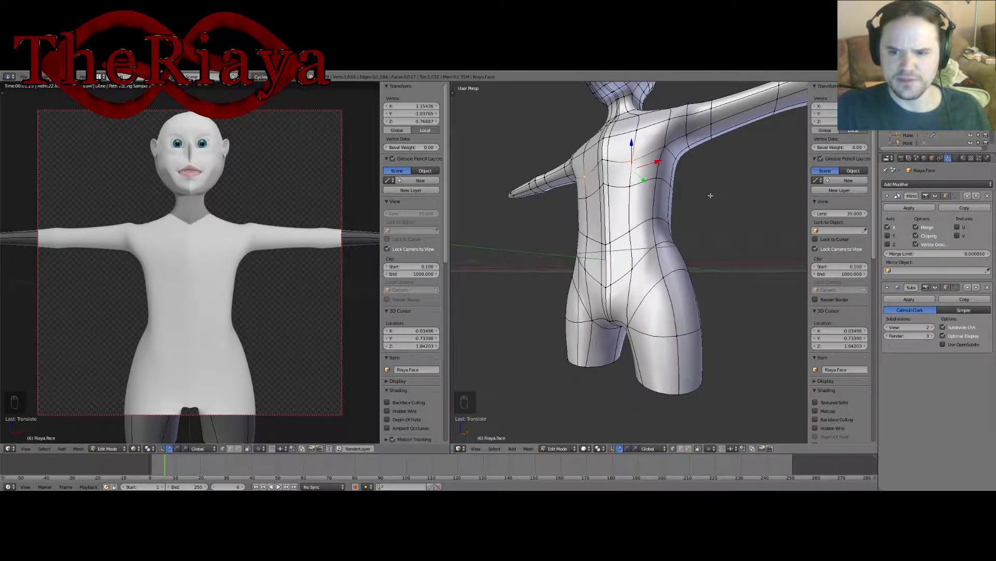
middle_drag(724, 208, 610, 269)
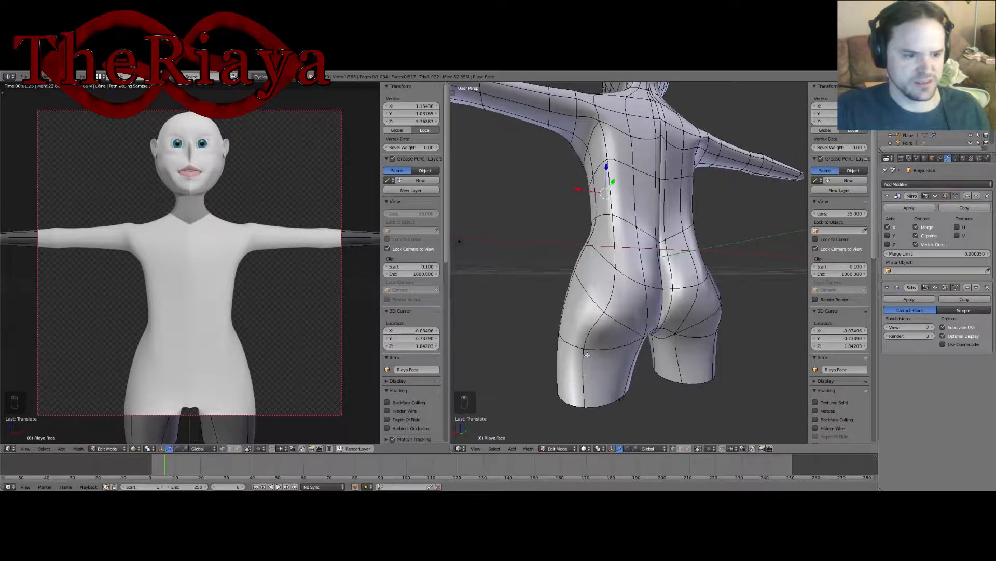
Step: Raise the back, outer and front vertices of the upper-thigh loop slightly along Z
drag(569, 317, 574, 305)
middle_drag(575, 305, 614, 349)
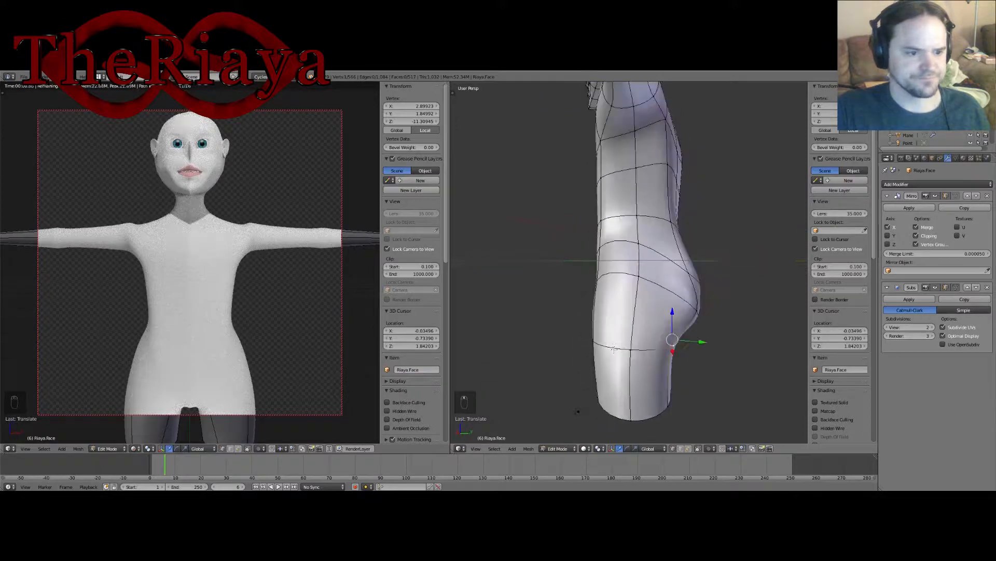
drag(631, 328, 632, 312)
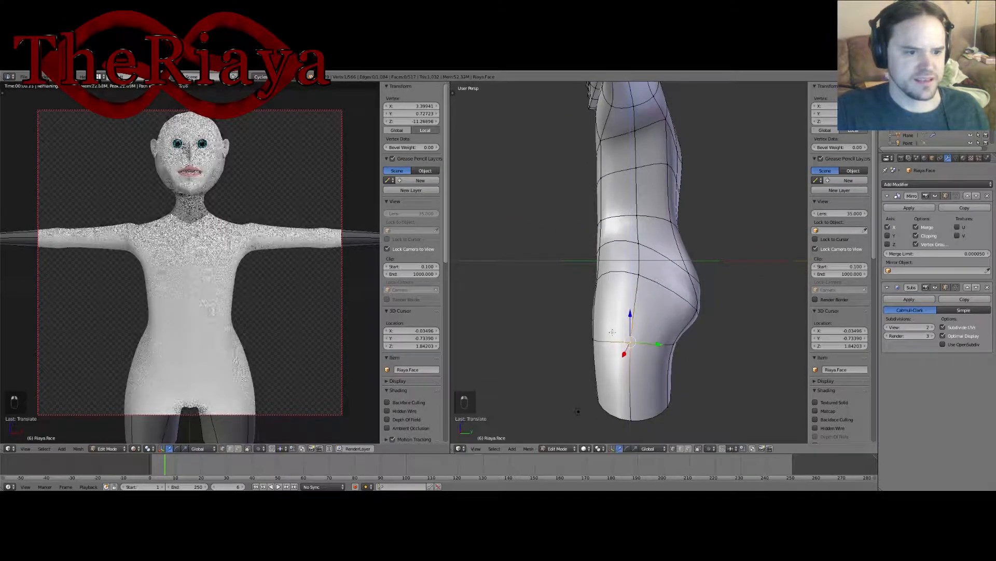
middle_drag(634, 313, 684, 331)
right_click(684, 331)
drag(697, 309, 696, 296)
middle_drag(631, 259, 651, 294)
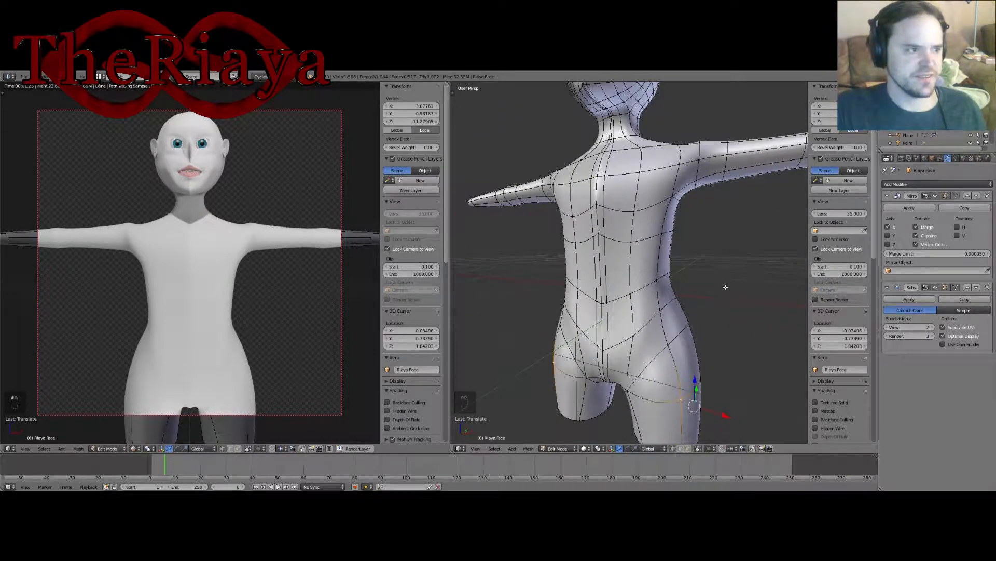
Step: Examine the topology of the face and neck, selecting the centre-line loop and the loop running from the mouth down to the chest
shift+middle_drag(644, 161, 643, 259)
middle_drag(643, 259, 660, 295)
scroll(656, 287, up, 5)
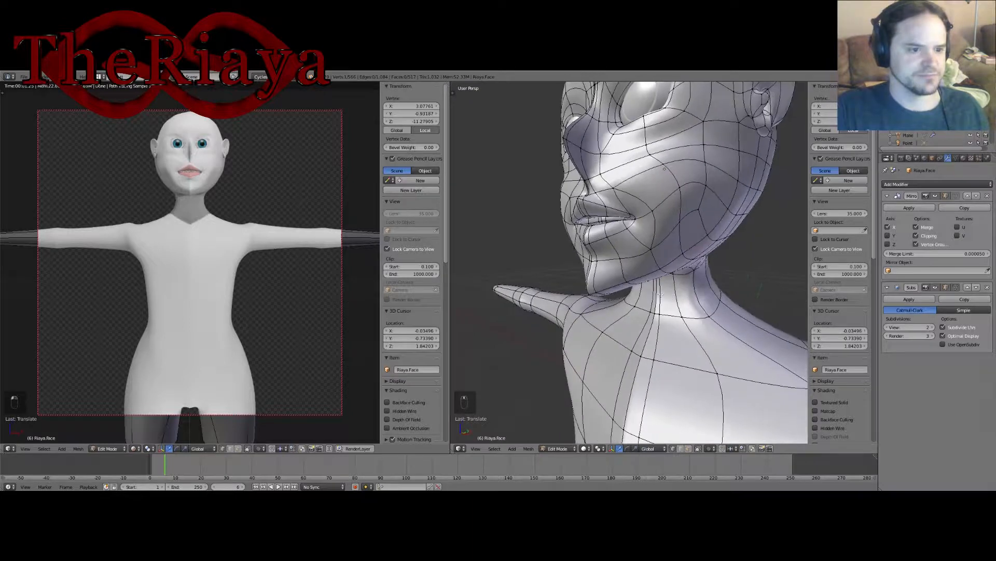
middle_drag(587, 272, 679, 269)
alt+right_click(677, 270)
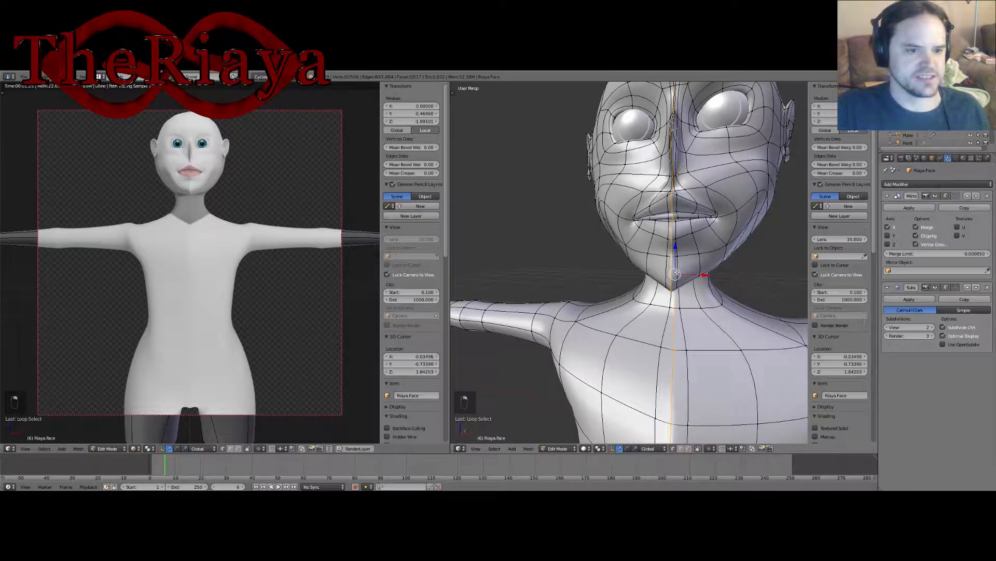
alt+right_click(701, 264)
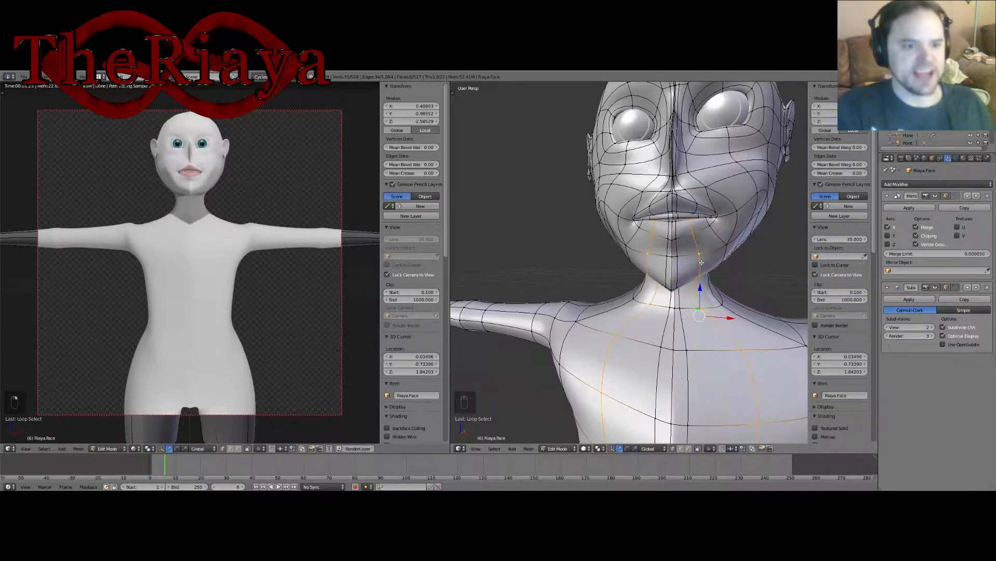
middle_drag(682, 219, 686, 225)
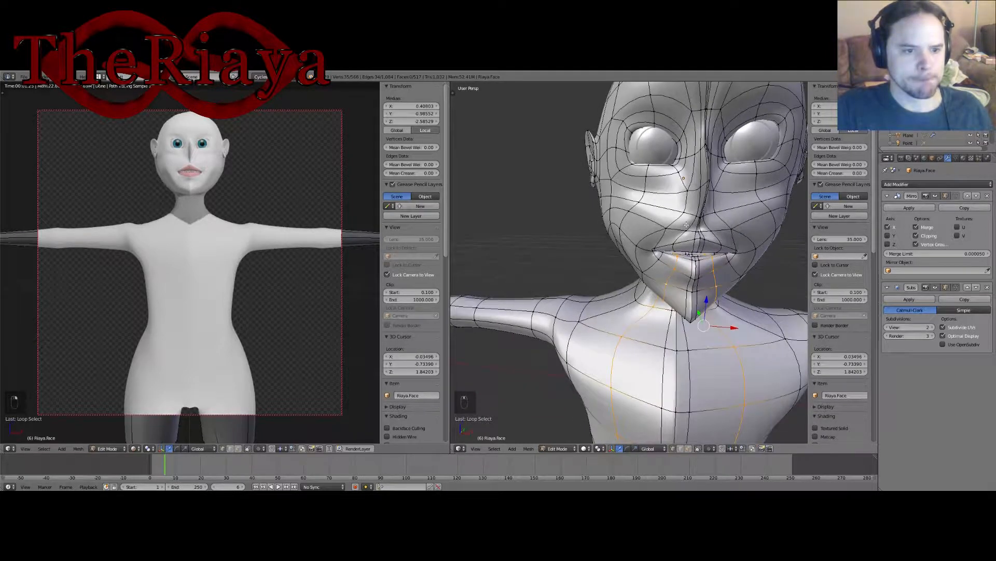
middle_drag(709, 263, 588, 223)
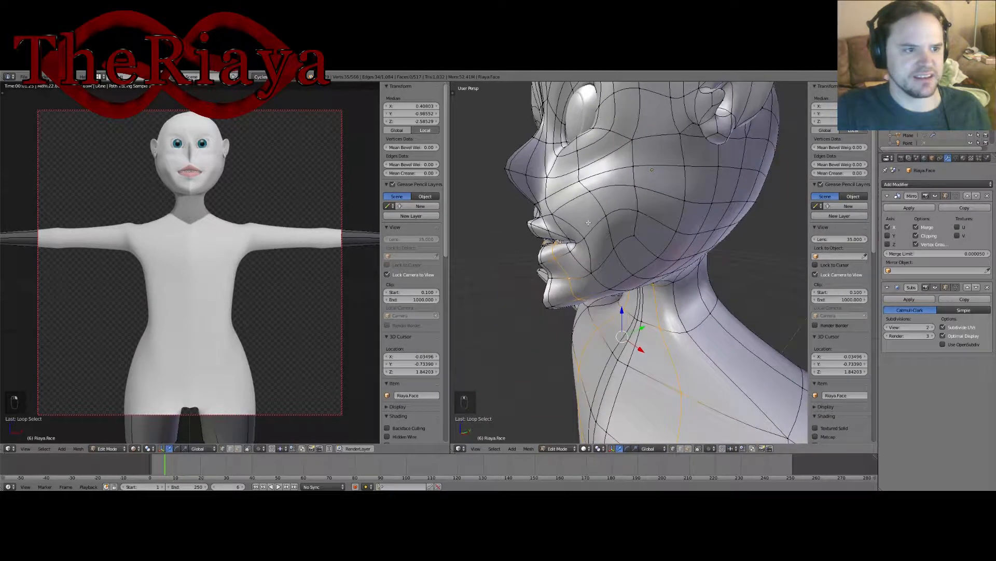
Step: Select the nose-ridge vertices and the nose-tip vertices in turn and push them back along Y to shorten the nose
right_click(512, 171)
right_click(505, 168)
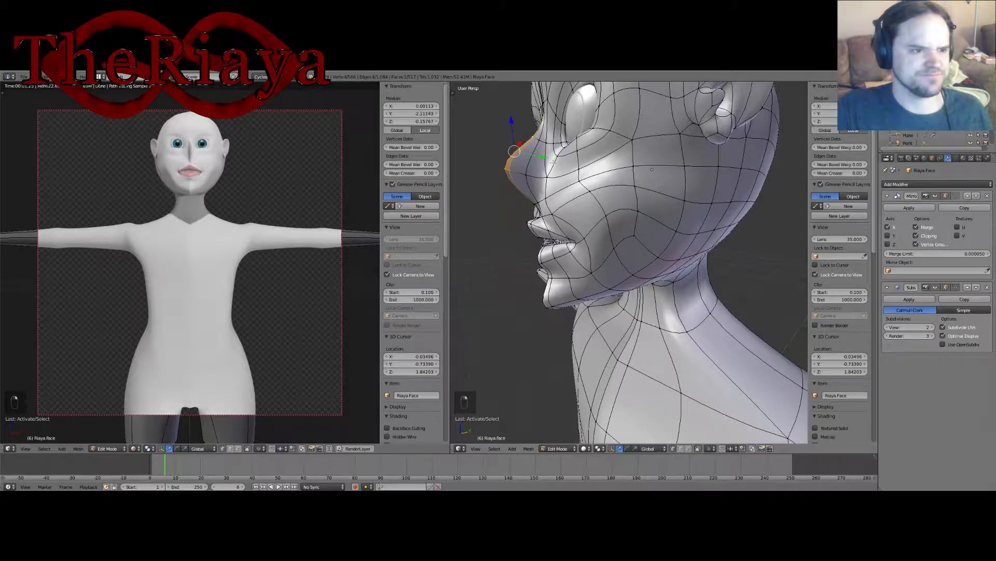
key(g)
key(y)
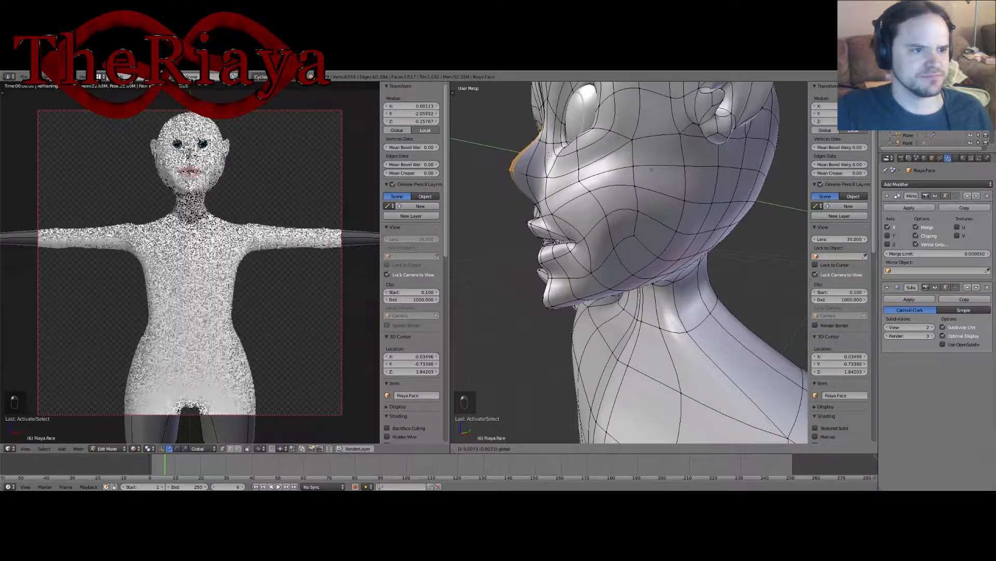
click(509, 170)
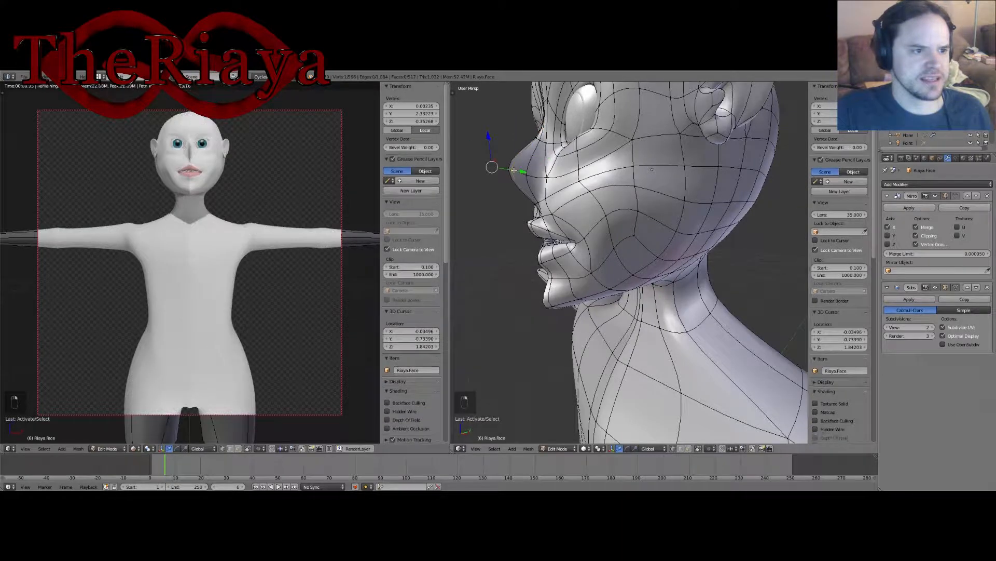
key(g)
key(y)
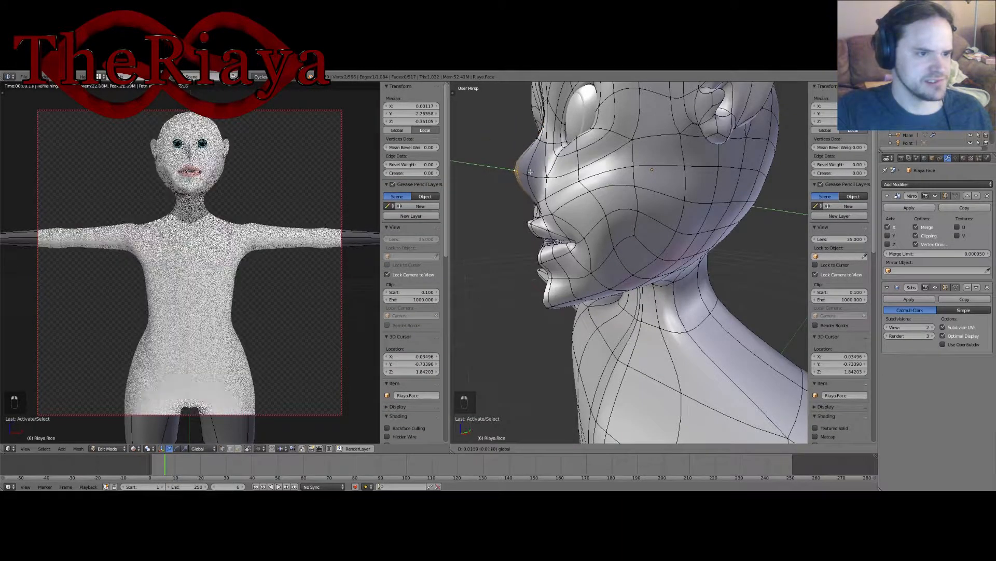
click(533, 171)
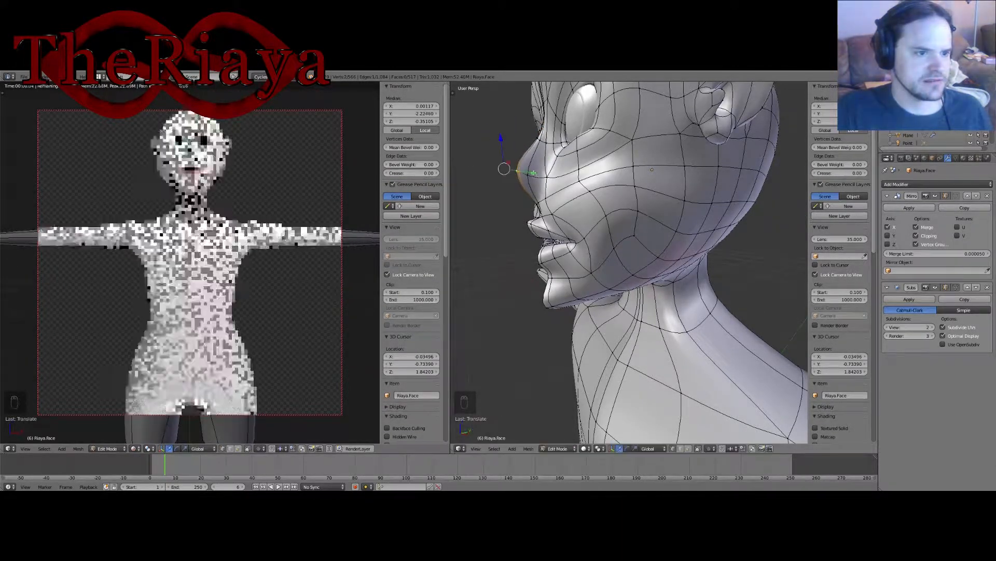
middle_drag(533, 172, 676, 164)
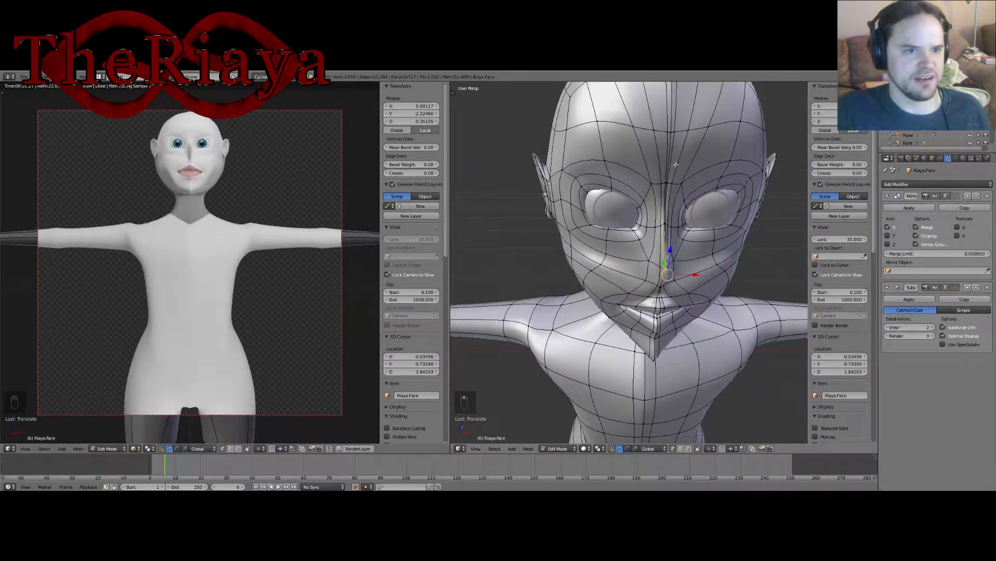
Step: Select the upper vertex in the middle of the buttock and move it along X towards the centre line
shift+scroll(695, 159, down, 10)
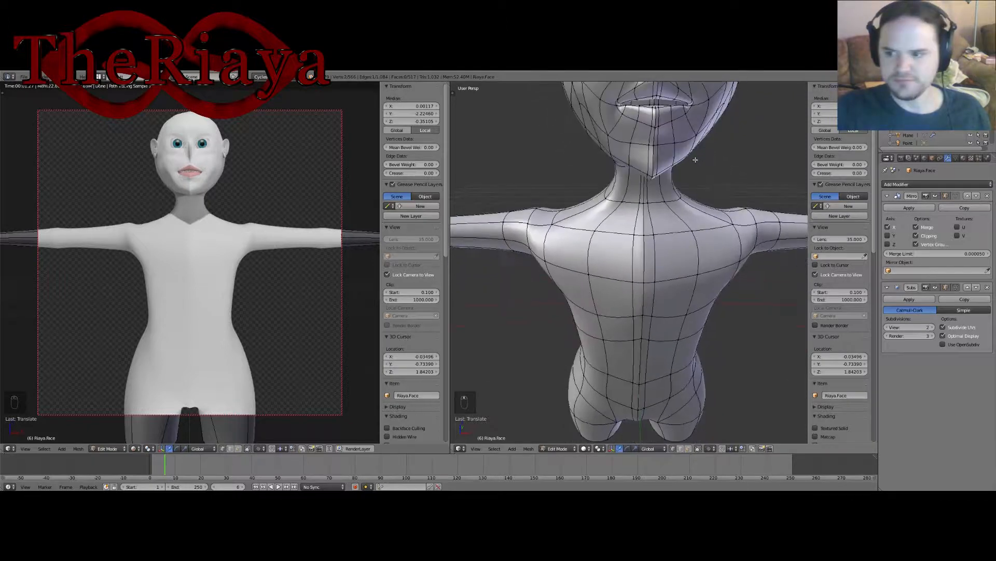
middle_drag(702, 234, 601, 192)
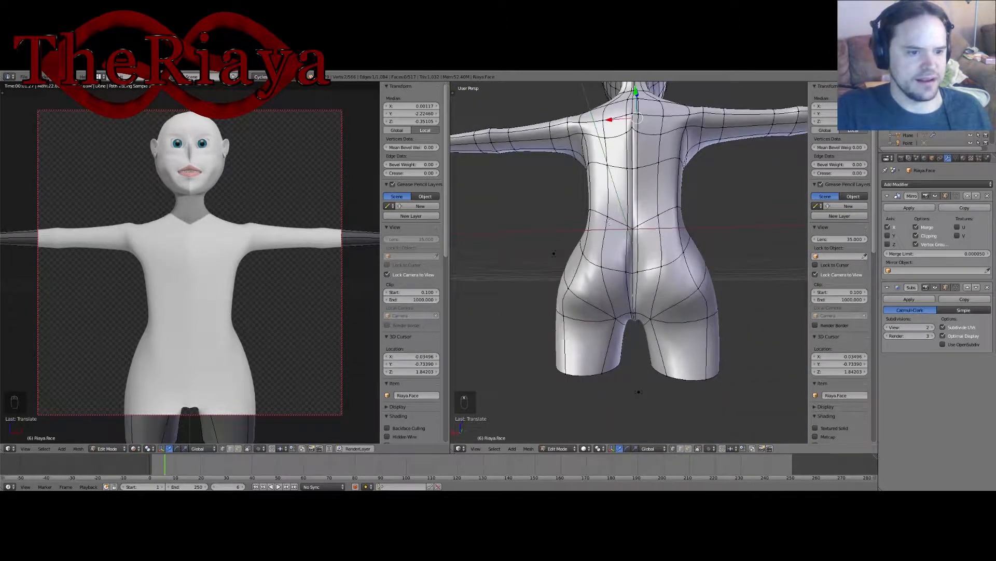
scroll(629, 256, down, 2)
right_click(603, 266)
scroll(562, 268, up, 3)
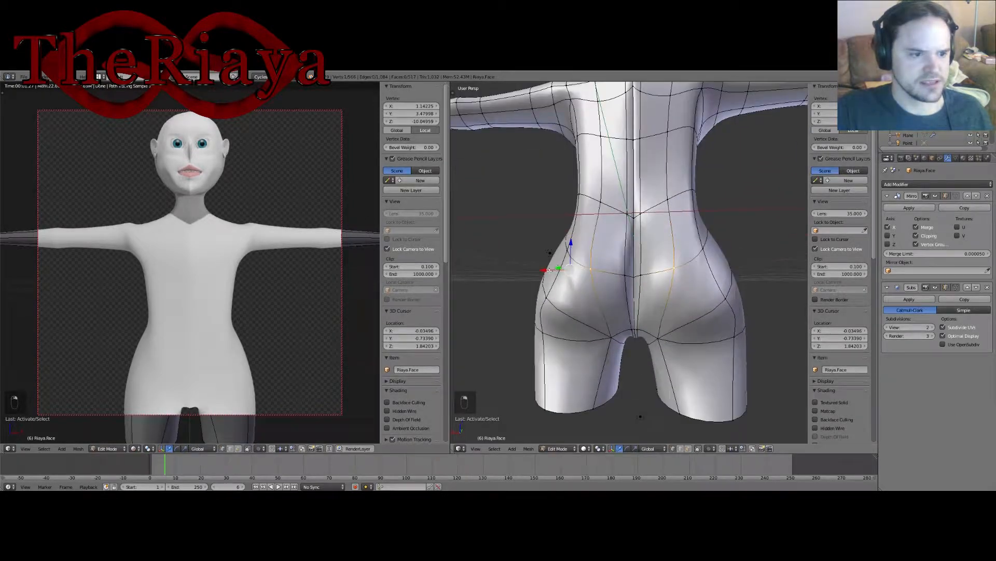
key(g)
key(x)
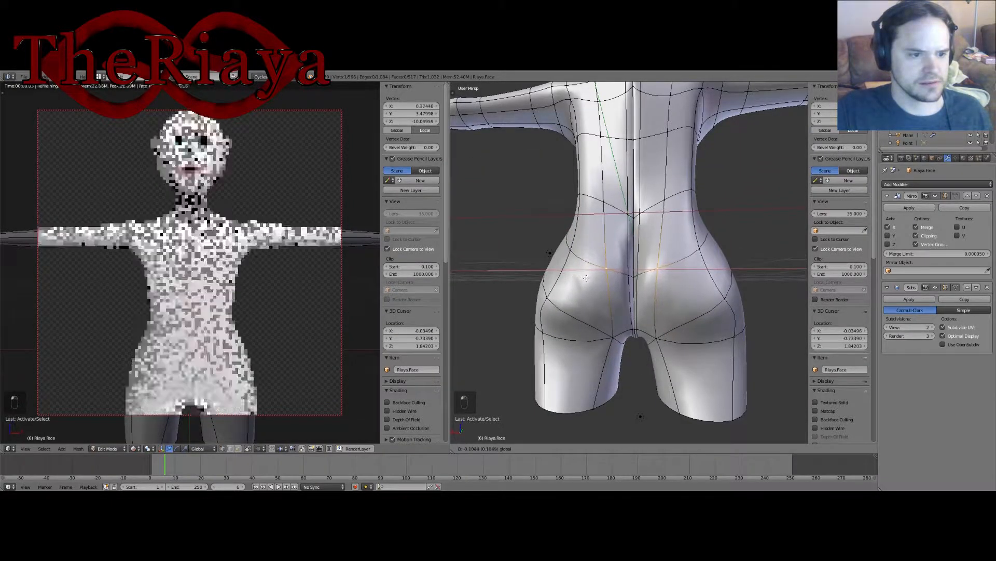
click(619, 283)
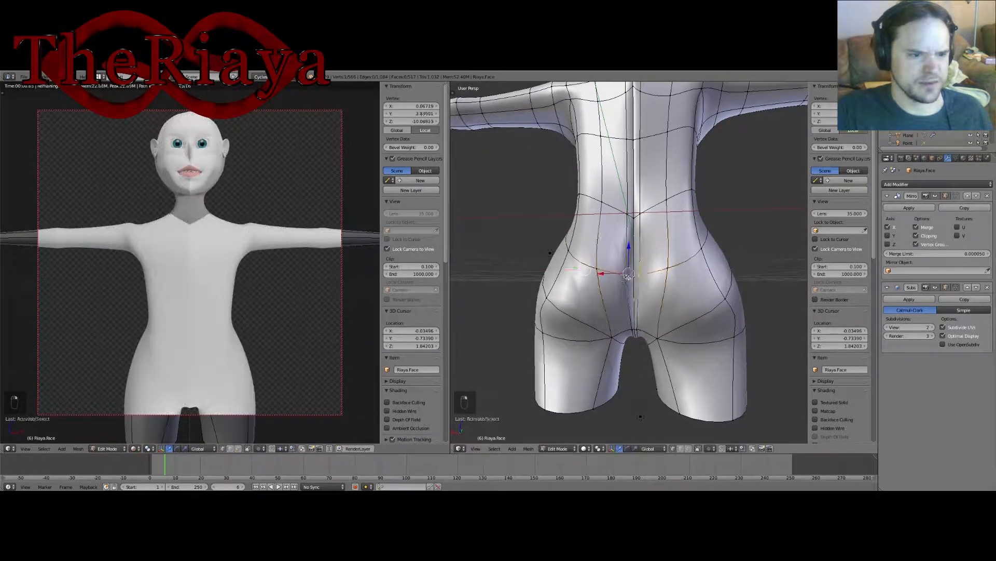
Step: Lower the inner upper-buttock vertex along Z and fine-tune its position along X
middle_drag(624, 279, 611, 282)
key(g)
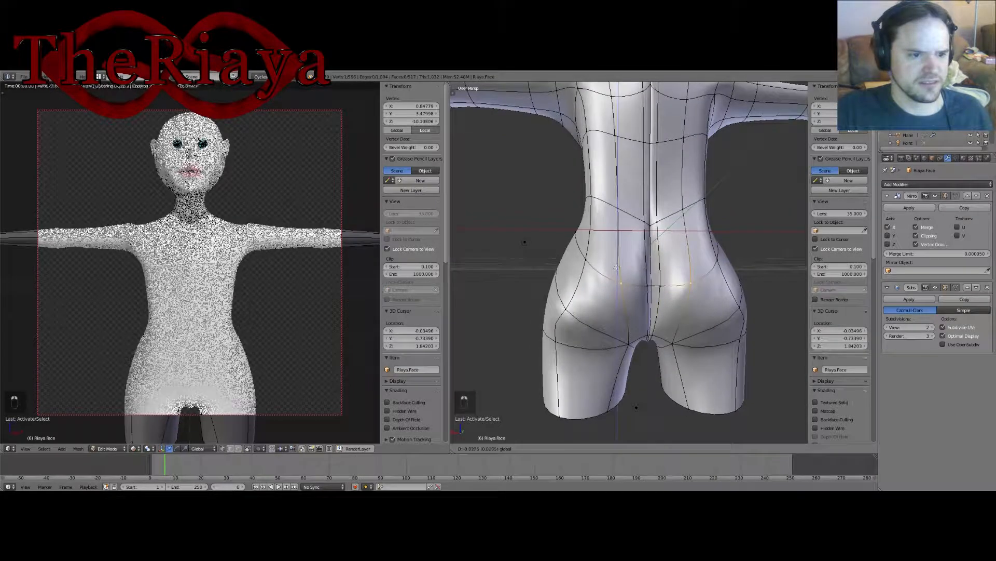
click(587, 306)
key(g)
key(x)
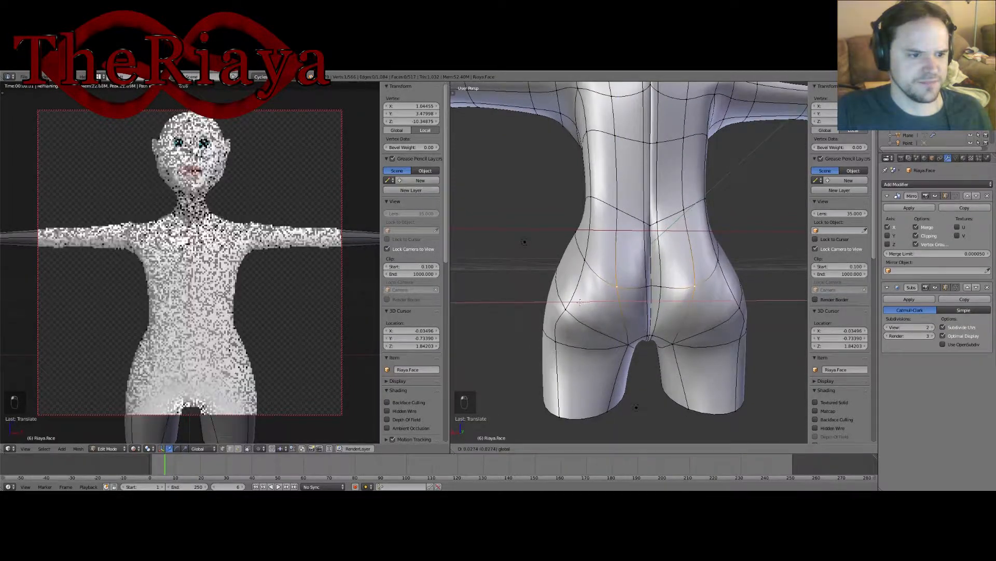
click(587, 304)
Step: Select the outer buttock vertex and adjust its depth along Y from a side angle
middle_drag(587, 303, 658, 295)
right_click(658, 295)
drag(725, 312, 693, 320)
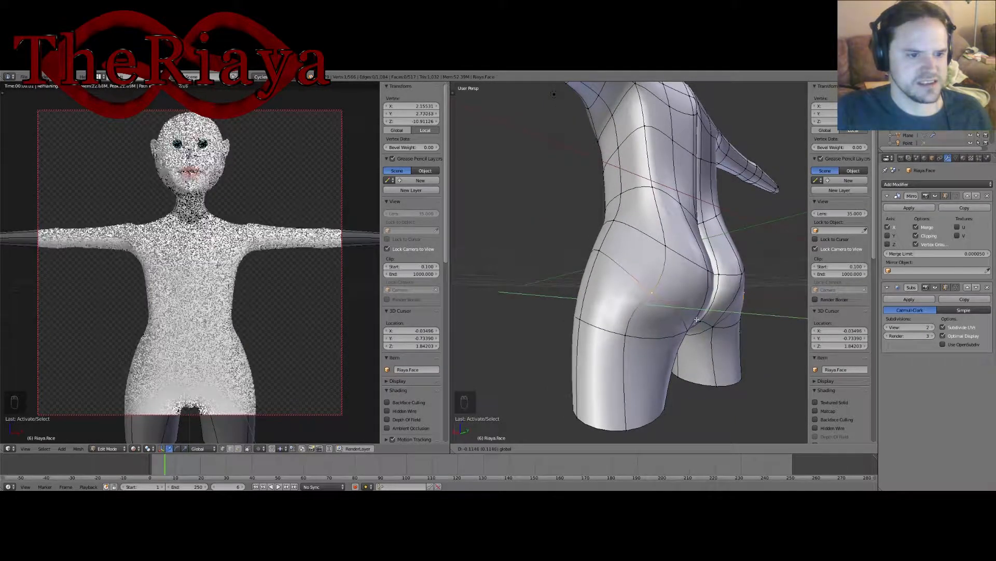
middle_drag(692, 320, 660, 318)
Step: Shift the centre-line vertex between the buttocks slightly in depth and reselect the outer buttock vertex
right_click(601, 275)
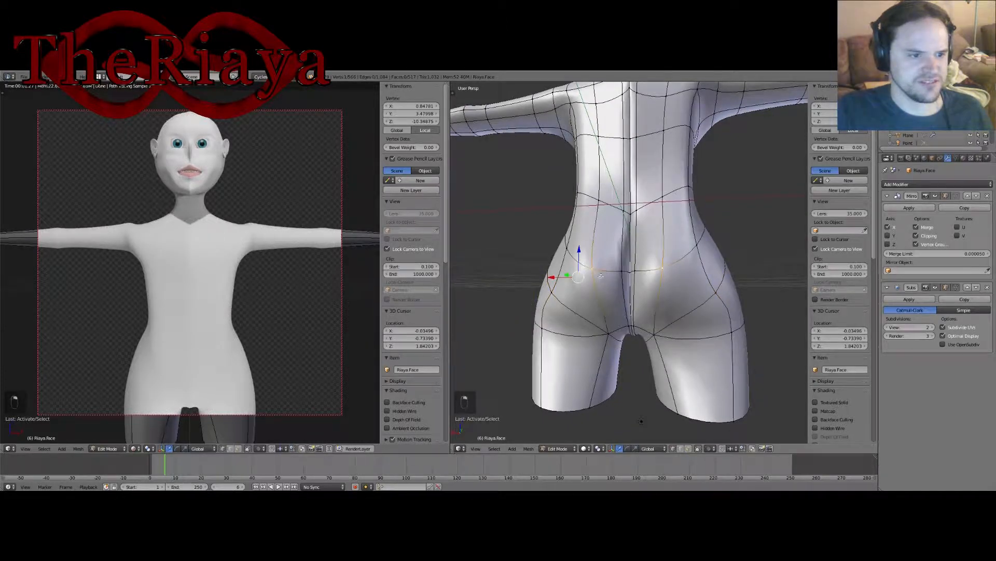
right_click(623, 277)
middle_drag(623, 277, 690, 274)
drag(698, 274, 704, 274)
click(704, 274)
right_click(597, 307)
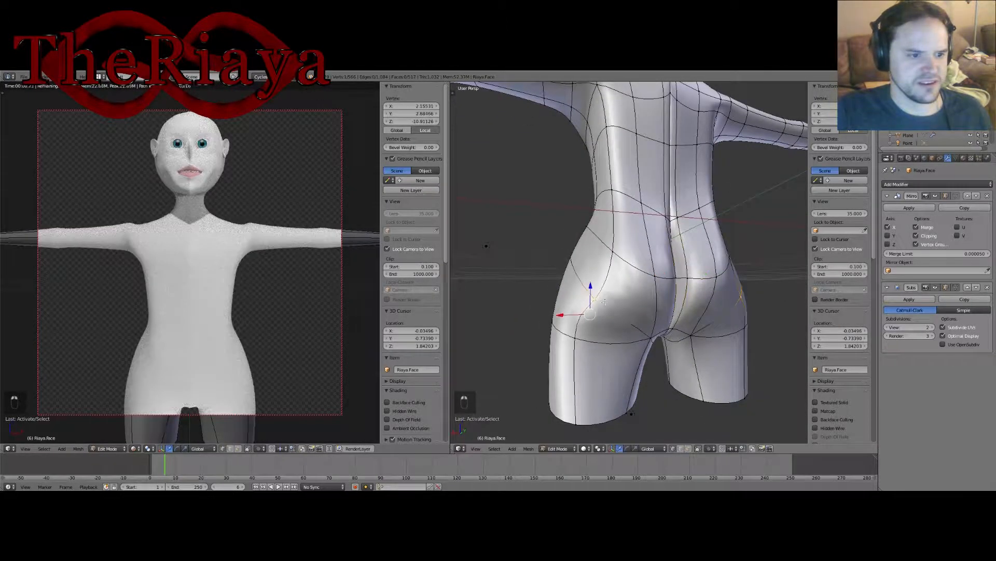
Step: Move the outer buttock vertex along X, then select the hip vertex above it and move that outward too
key(g)
key(x)
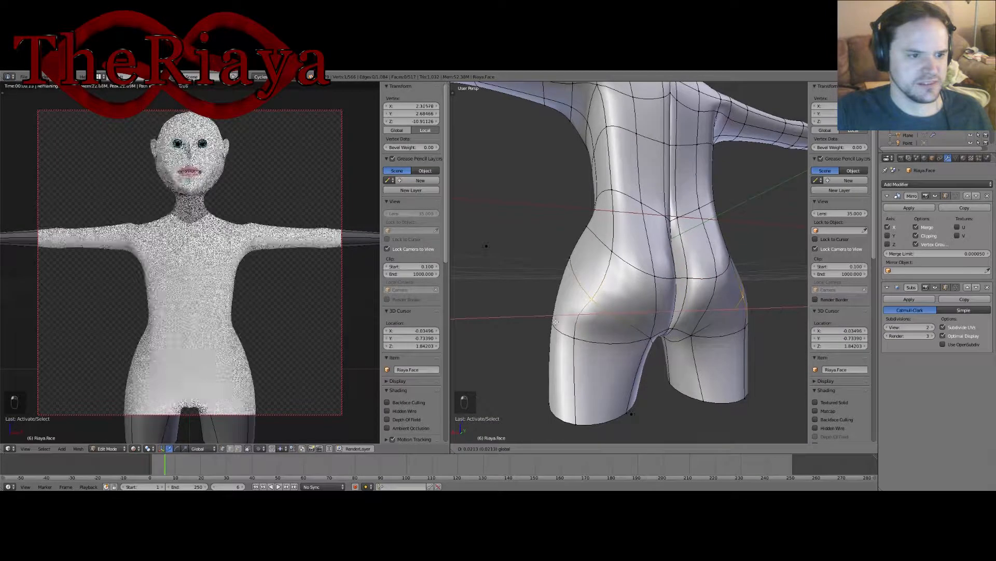
click(585, 317)
middle_drag(585, 318, 548, 275)
right_click(630, 269)
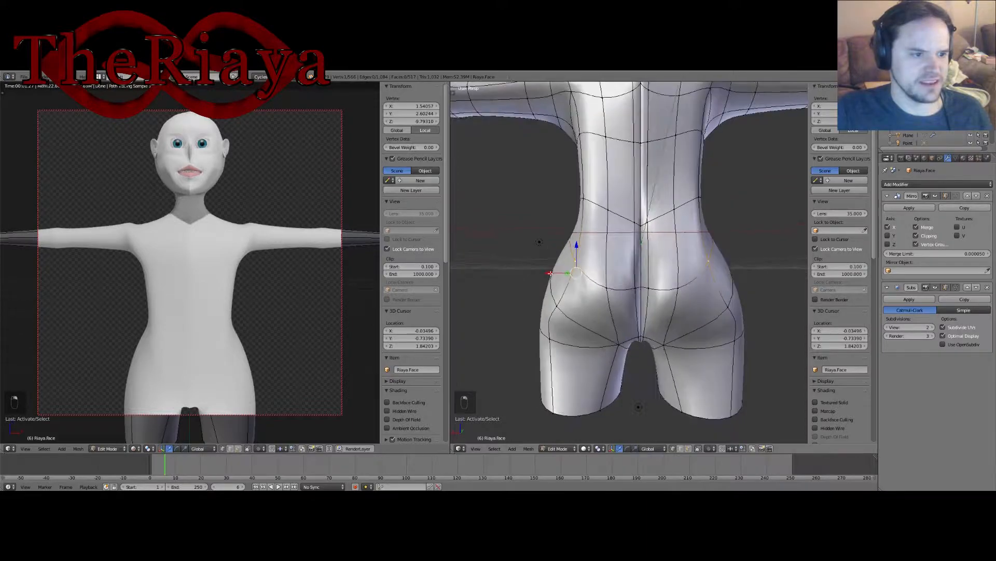
key(g)
right_click(547, 275)
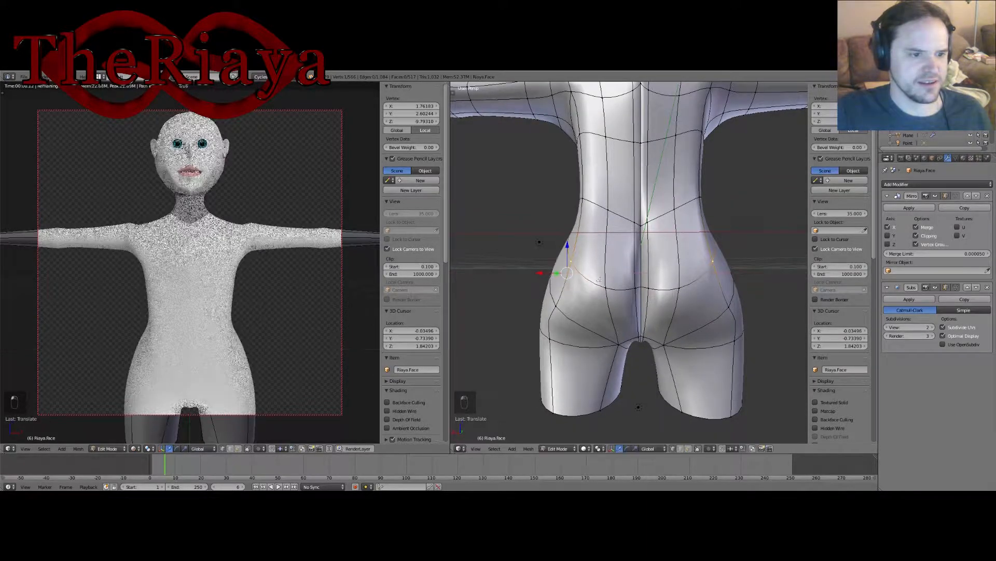
Step: Raise the middle buttock vertex along Z and push it inward along Y from a side angle
right_click(598, 302)
middle_drag(619, 289, 614, 276)
drag(599, 256, 599, 245)
middle_drag(599, 245, 620, 265)
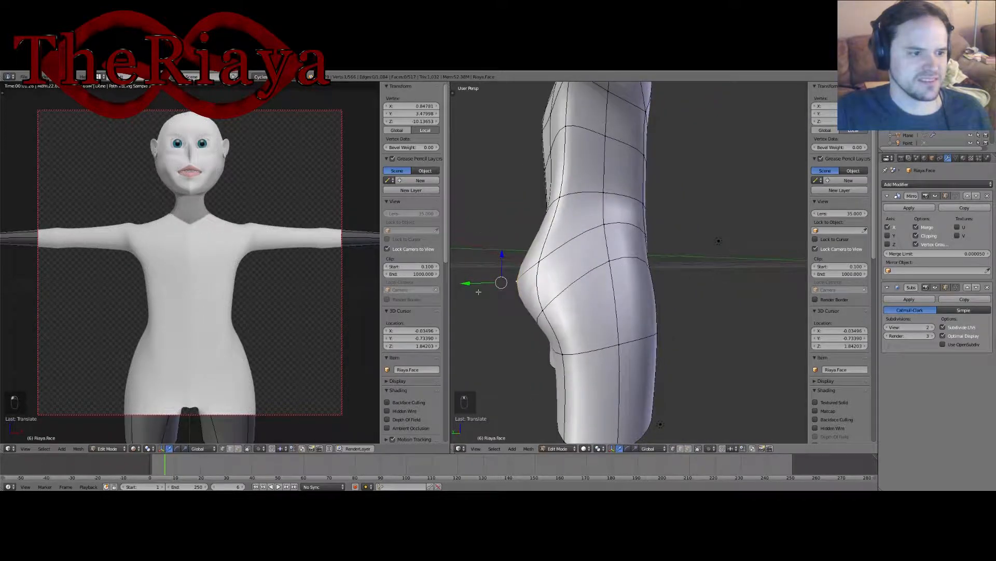
drag(470, 284, 476, 284)
Step: Select the centre-line vertex between the eyebrows on the face and shift it slightly along Y
middle_drag(698, 202, 666, 274)
scroll(595, 219, down, 3)
scroll(660, 267, up, 5)
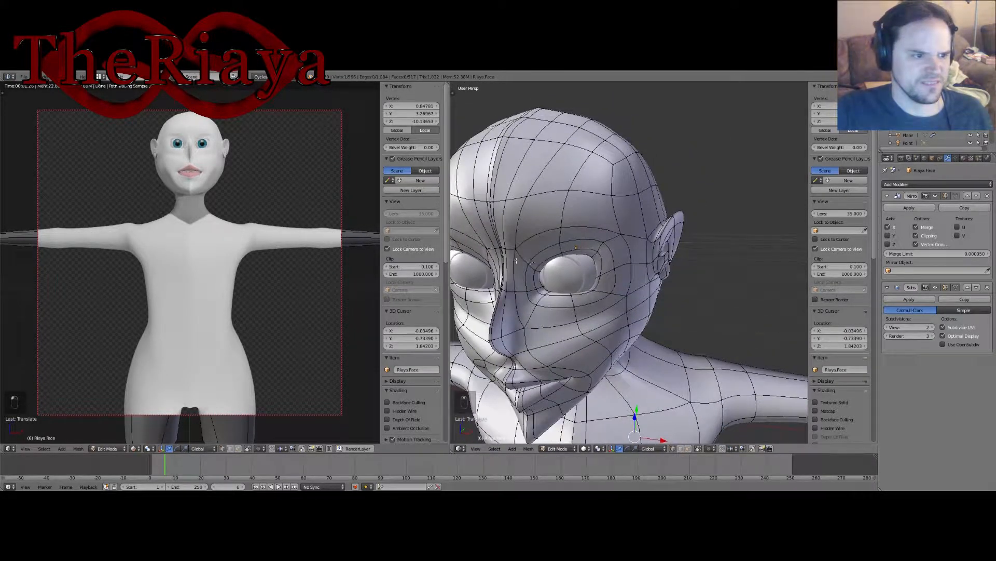
middle_drag(500, 247, 581, 225)
scroll(526, 222, up, 3)
scroll(526, 221, down, 3)
scroll(581, 224, up, 3)
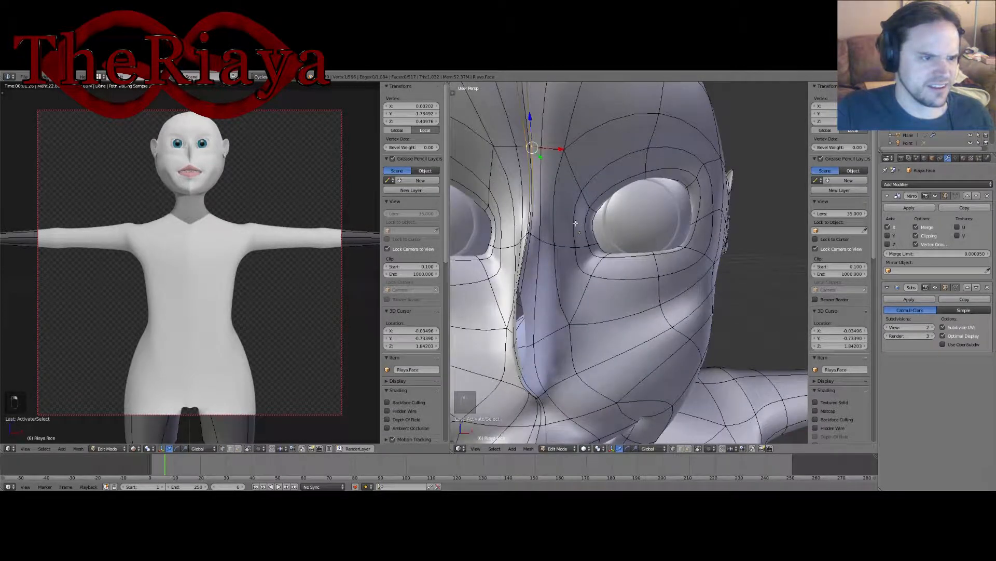
right_click(530, 145)
shift+right_click(534, 148)
middle_drag(573, 203, 658, 161)
right_click(561, 164)
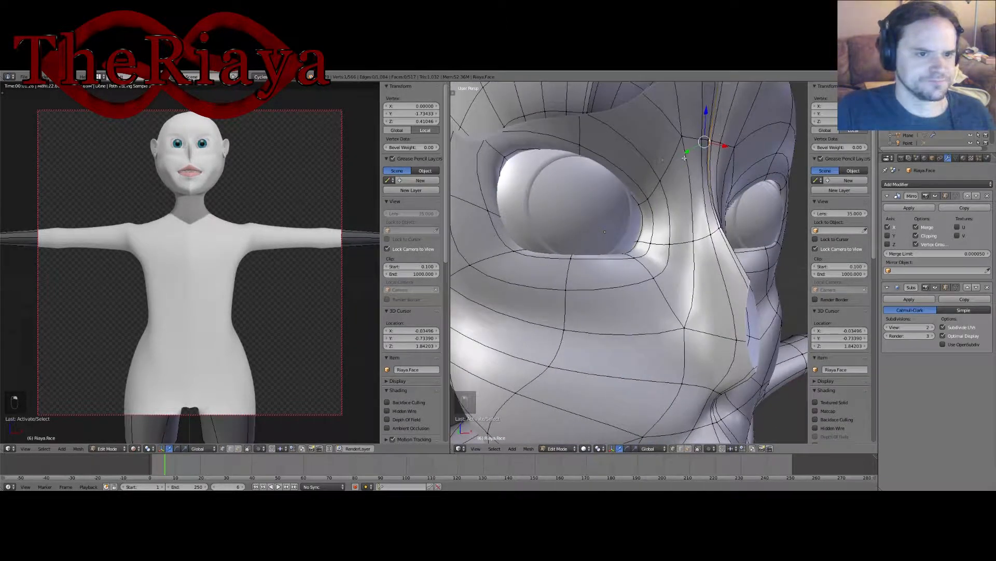
key(g)
key(y)
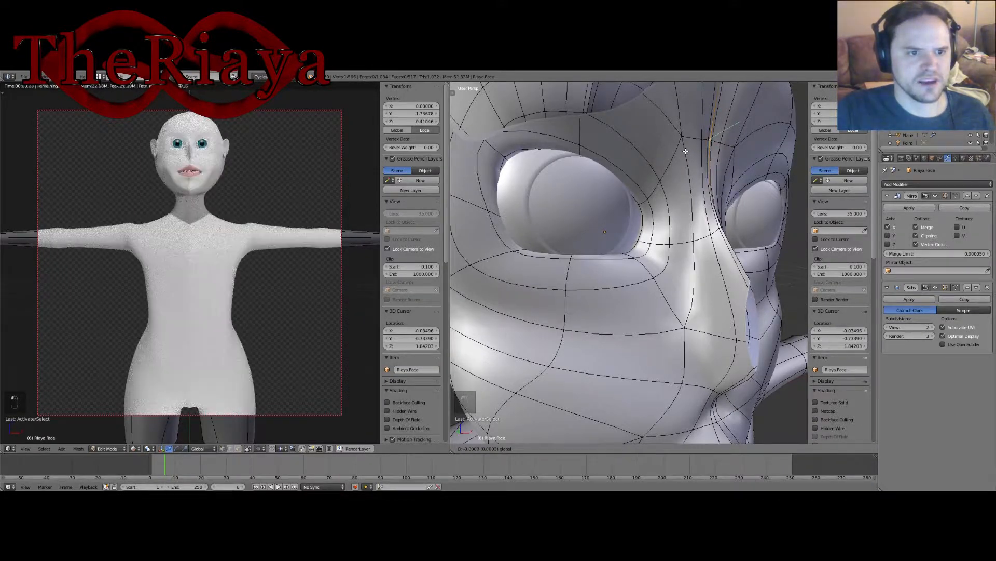
click(685, 150)
Step: Adjust the depth of the paired vertices between the eyebrows along Y, first together and then singly
shift+right_click(704, 149)
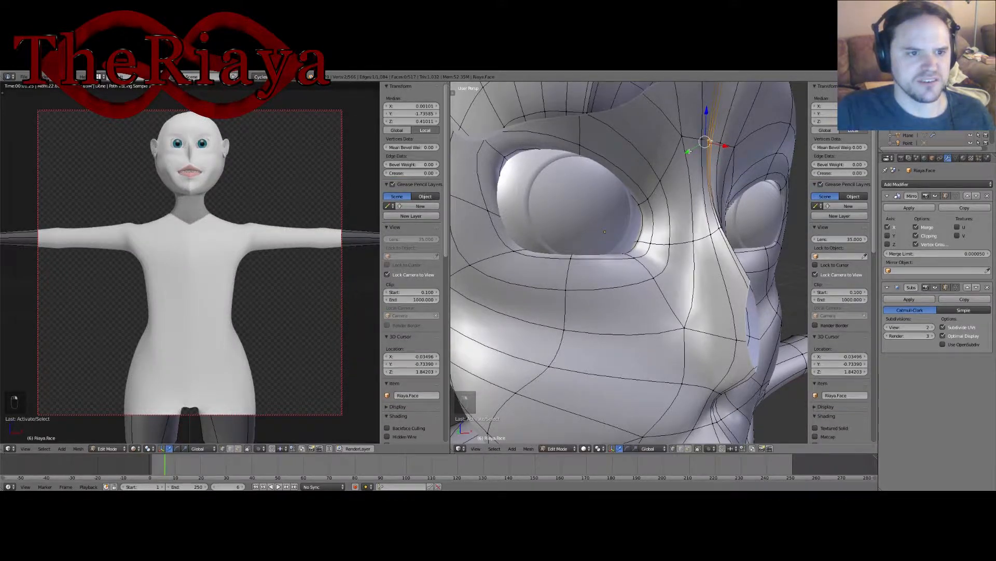
drag(688, 151, 692, 149)
right_click(712, 140)
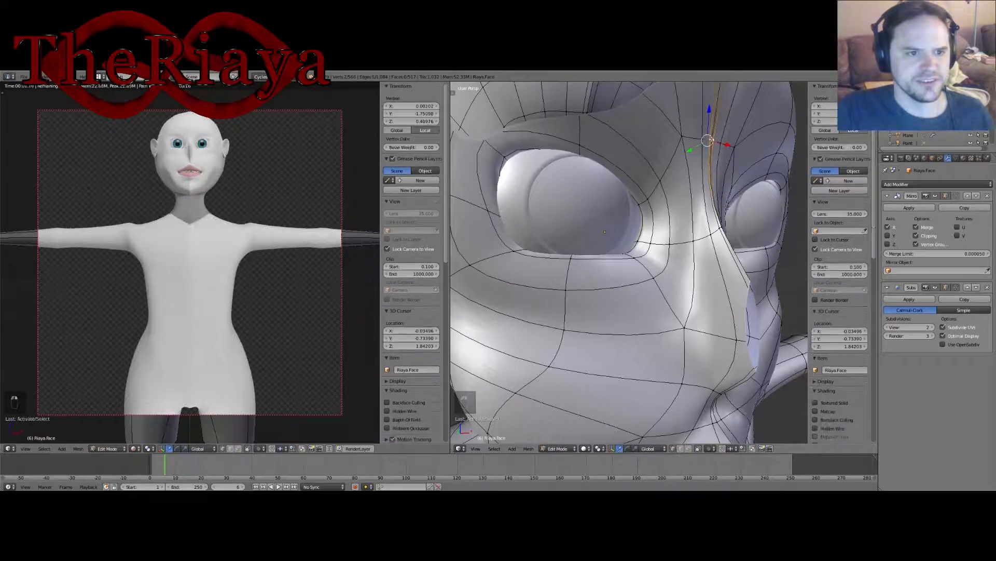
middle_drag(711, 140, 716, 155)
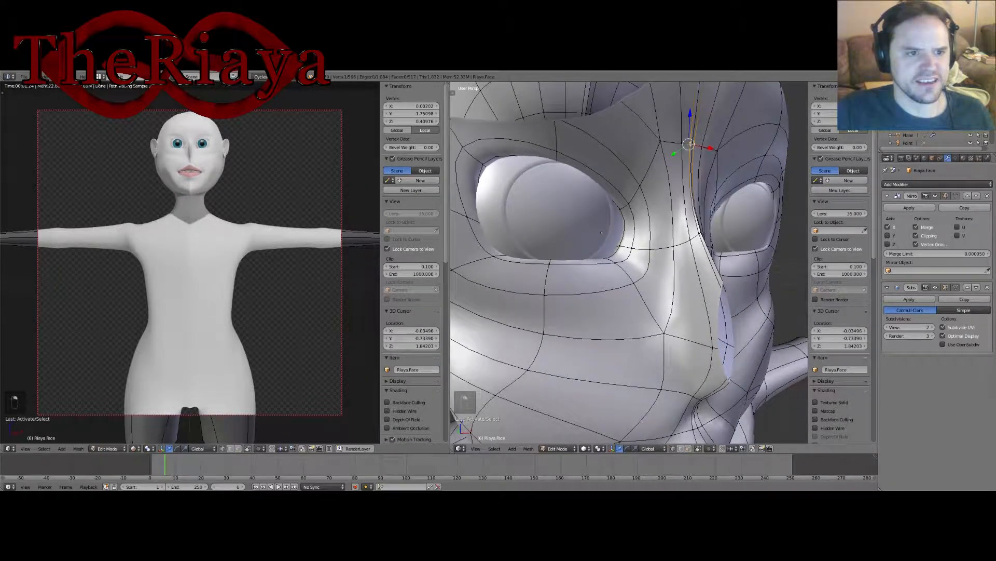
drag(684, 157, 677, 154)
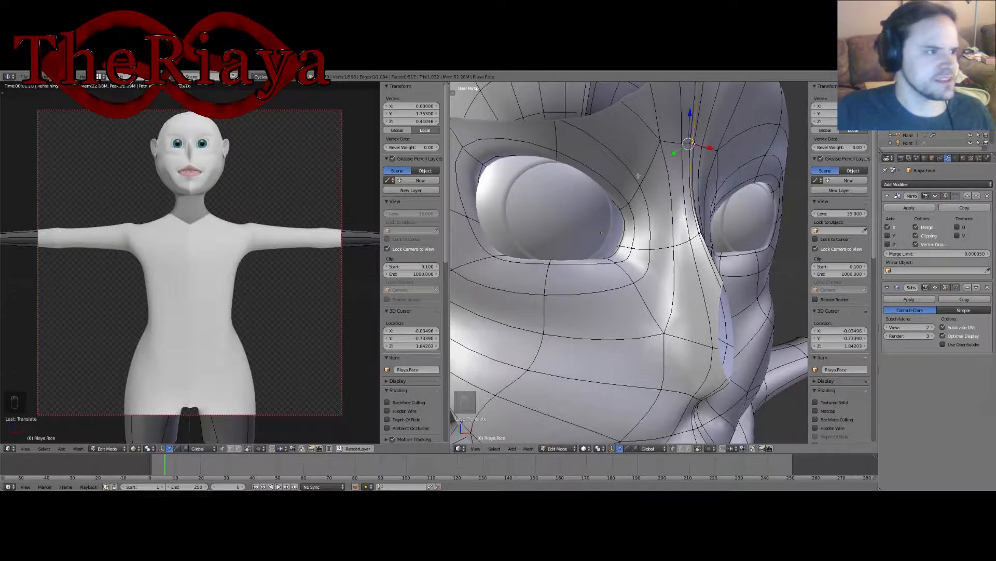
Step: Widen the chin by moving the vertices beside its centre line outward along X, first the upper, then the lower one
middle_drag(677, 154, 630, 267)
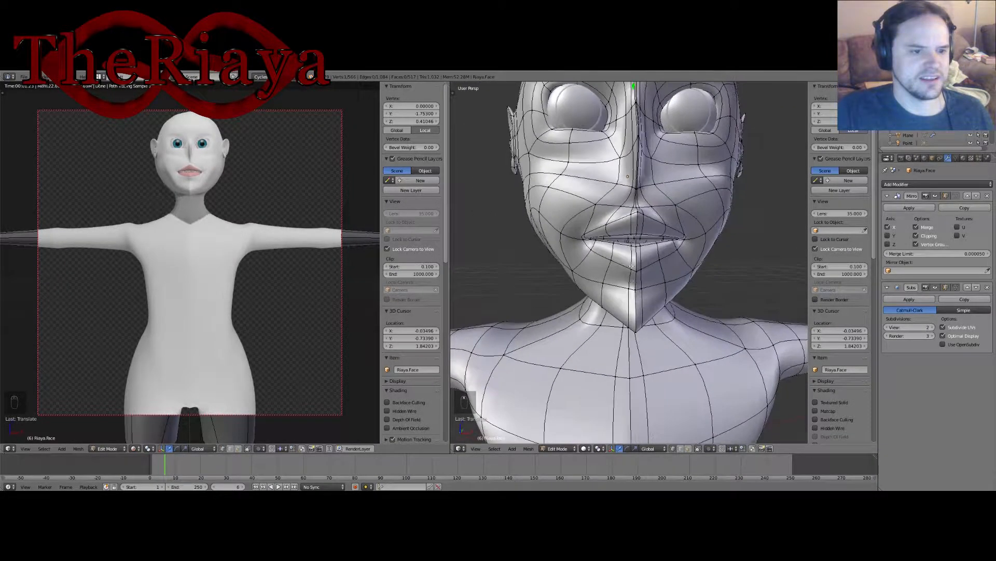
middle_drag(641, 326, 631, 302)
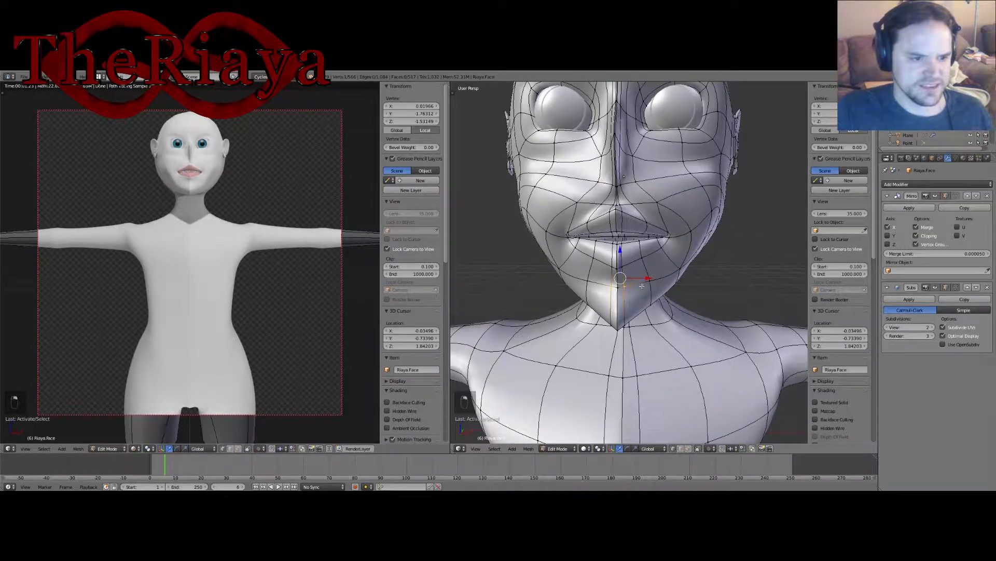
drag(648, 278, 665, 278)
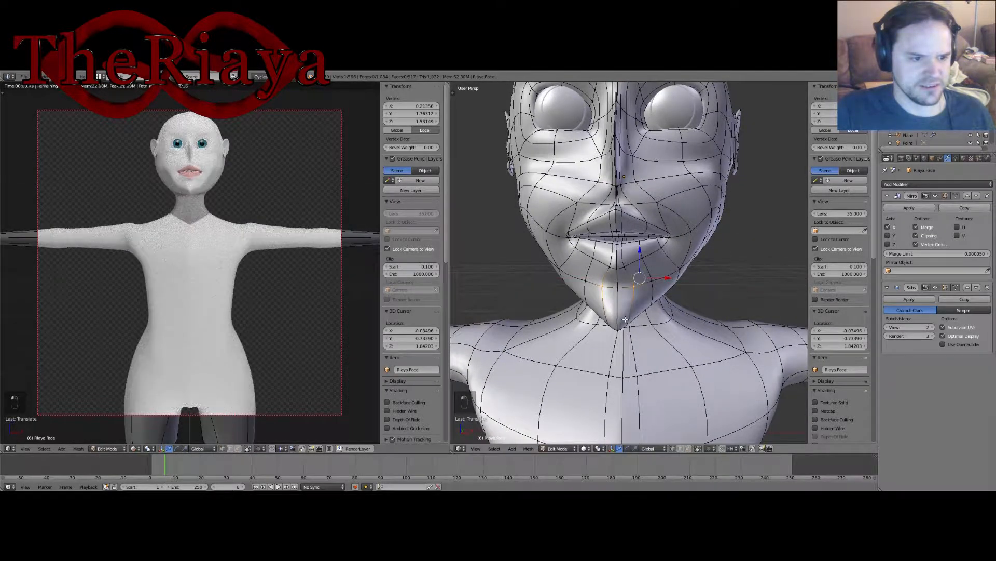
right_click(628, 322)
drag(648, 352, 626, 318)
Step: Extend the selection to both chin-tip vertices and push them back along Y from a side angle
shift+right_click(632, 326)
middle_drag(626, 318, 497, 295)
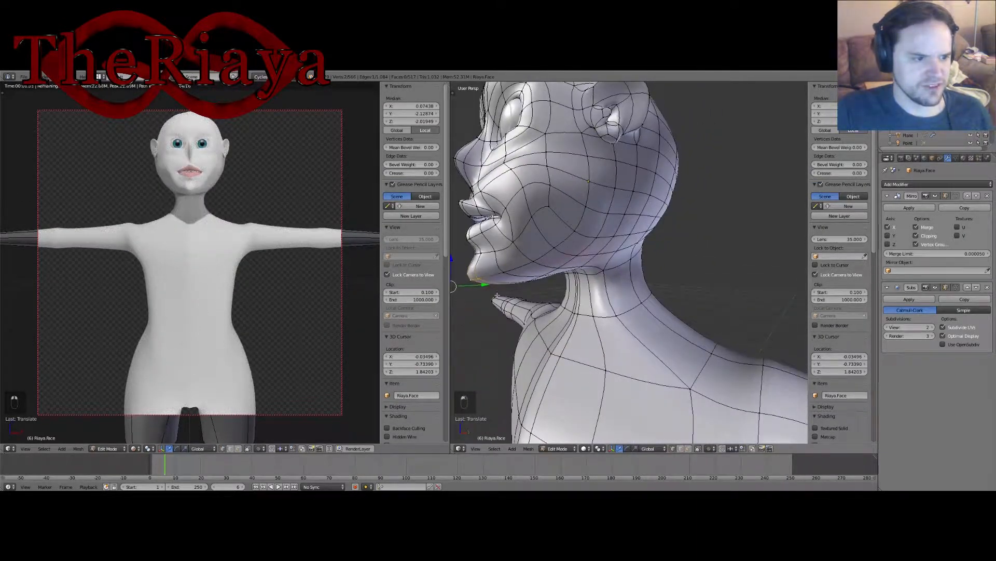
drag(483, 284, 502, 285)
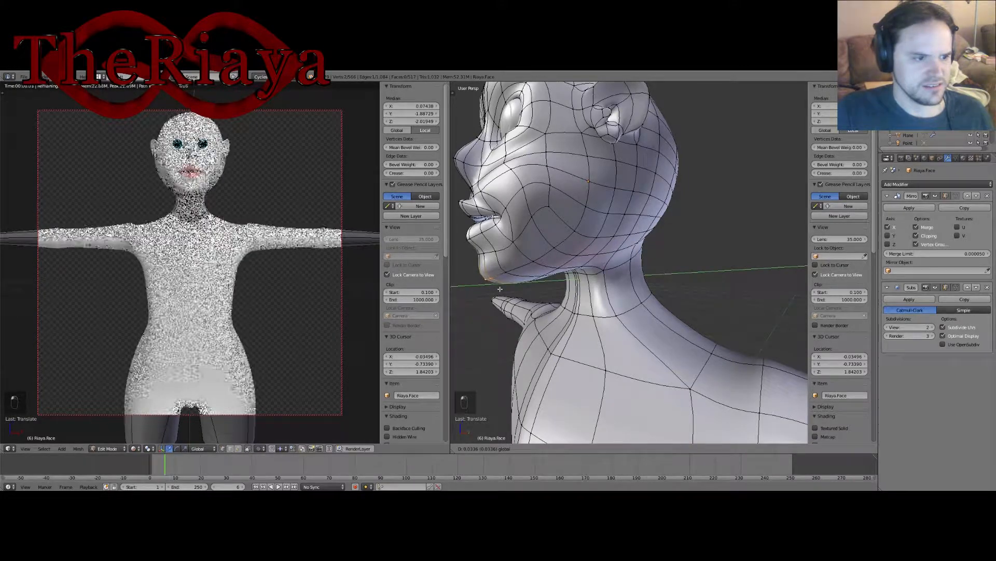
middle_drag(502, 285, 639, 291)
Step: Examine the reshaped face, torso and hips from the front and from slightly angled views
scroll(635, 313, up, 4)
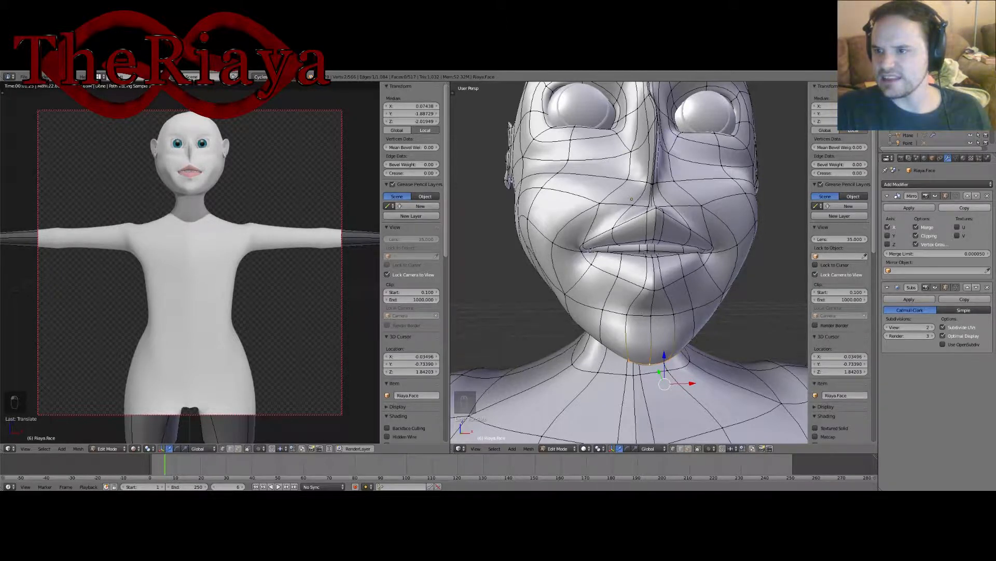
scroll(727, 202, down, 2)
middle_drag(733, 200, 718, 222)
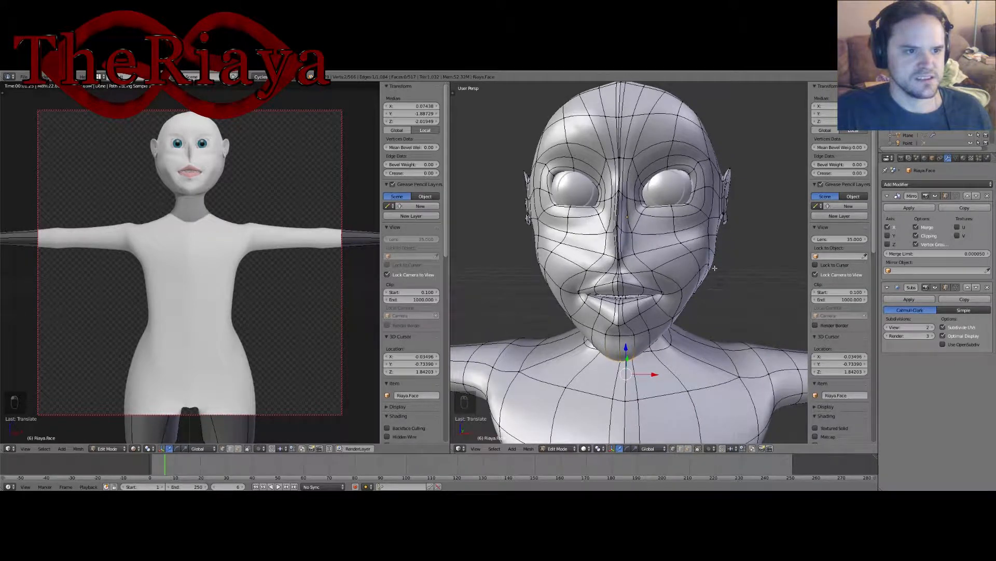
middle_drag(702, 261, 721, 90)
scroll(721, 329, down, 3)
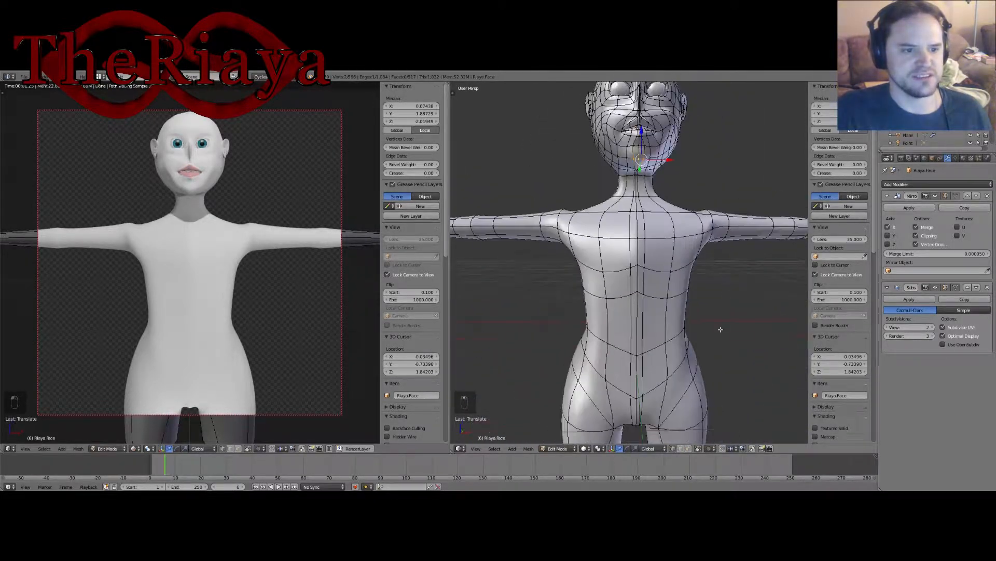
shift+middle_drag(721, 329, 724, 225)
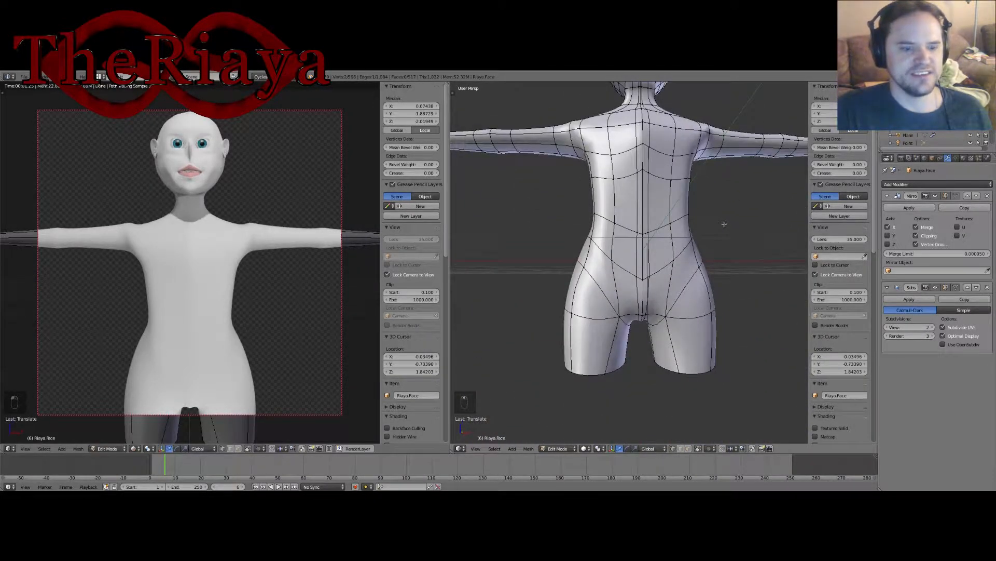
scroll(721, 223, up, 1)
middle_drag(729, 290, 687, 332)
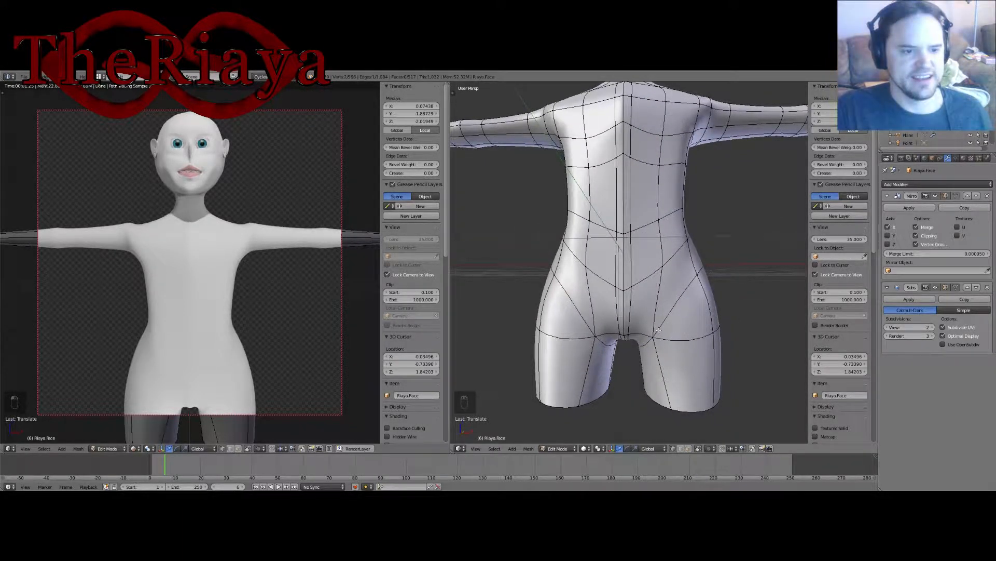
middle_drag(670, 329, 651, 339)
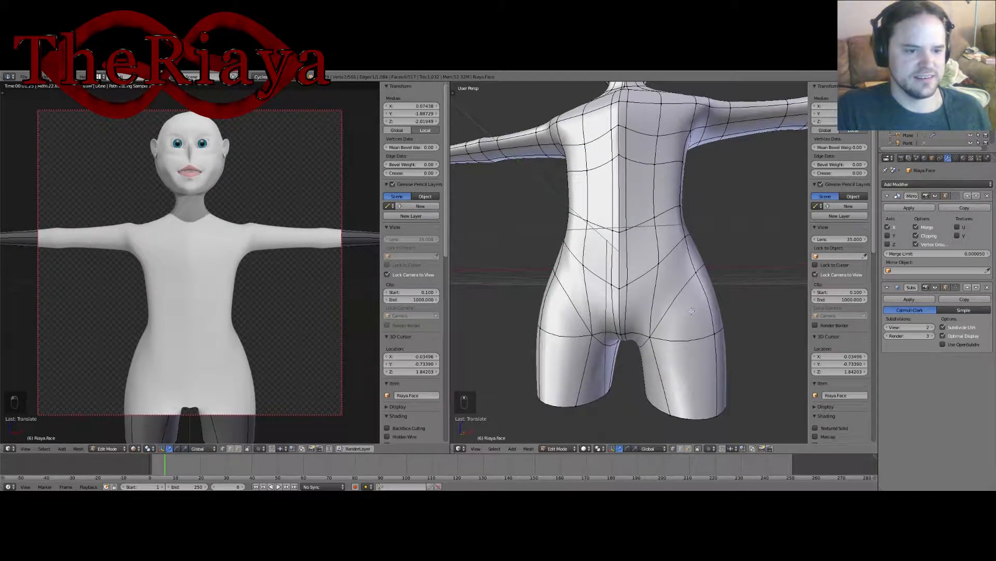
middle_drag(696, 313, 639, 344)
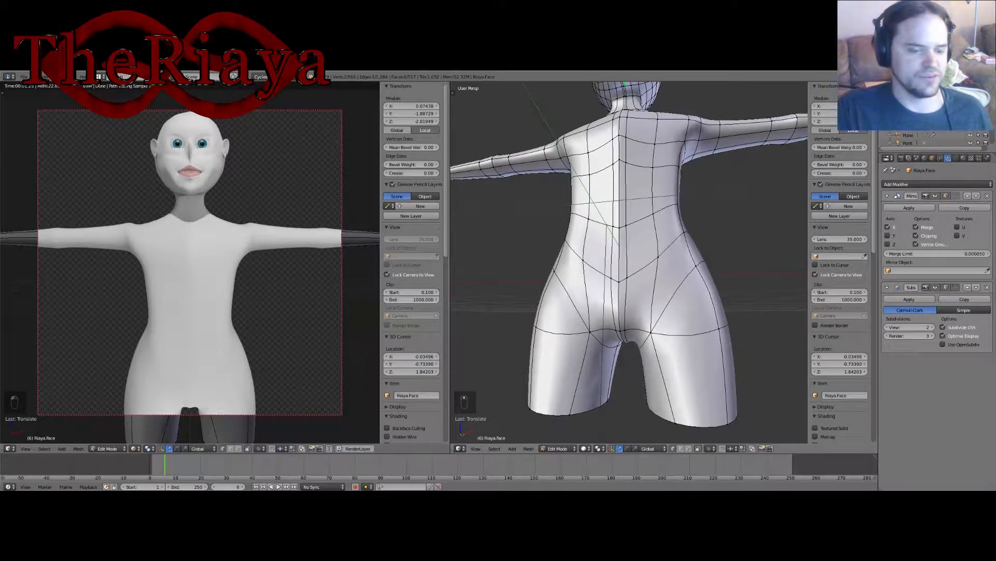
middle_drag(662, 212, 676, 212)
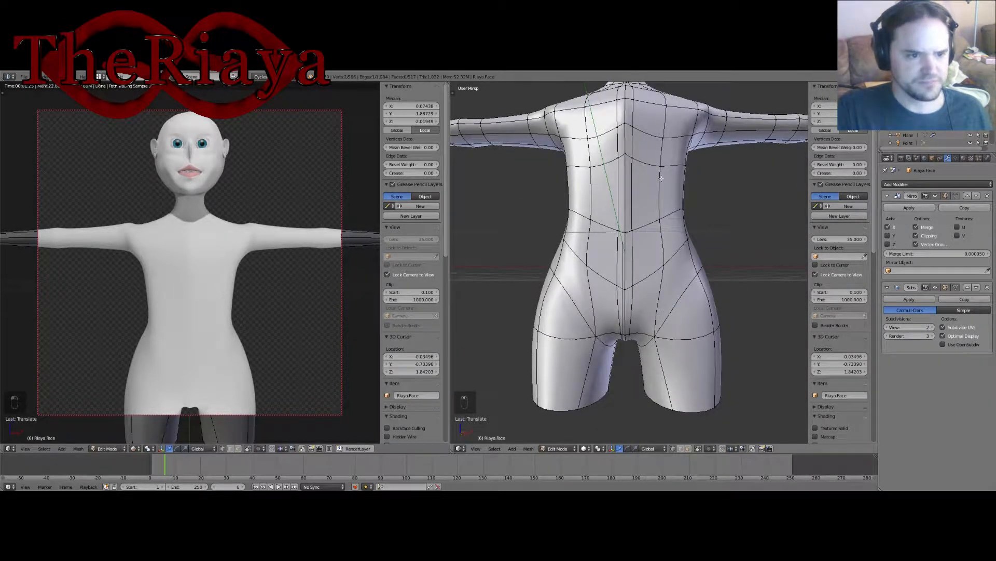
Step: Move the upper-lip vertex beside the centre line outward along X and check the face closer in the camera preview
middle_drag(661, 178, 674, 285)
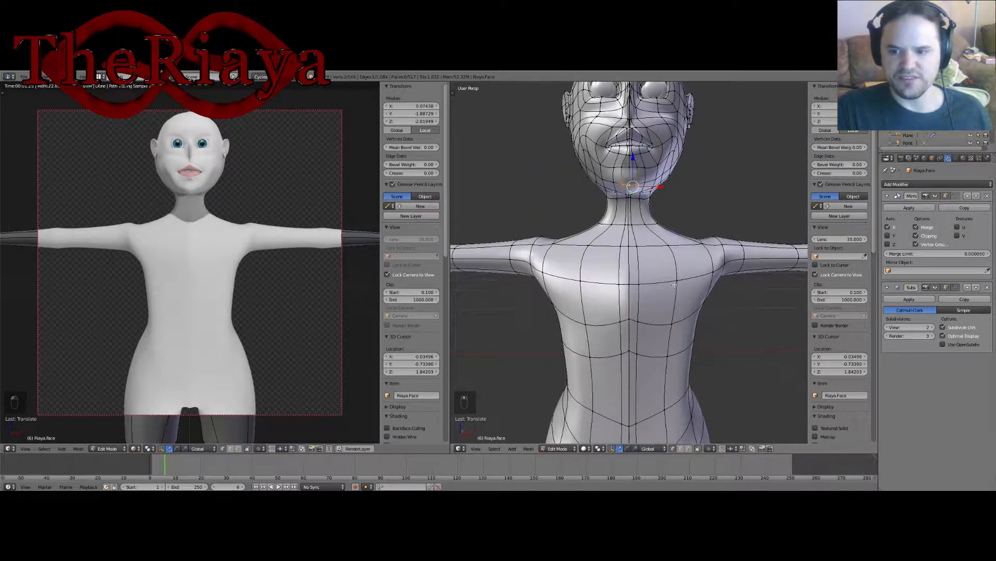
shift+middle_drag(669, 202, 673, 283)
scroll(674, 281, up, 4)
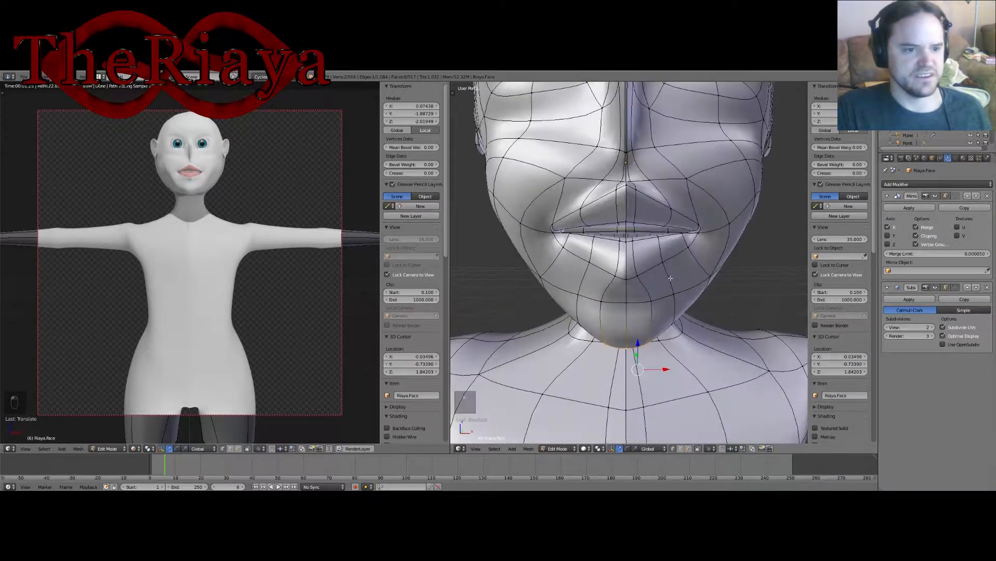
right_click(640, 192)
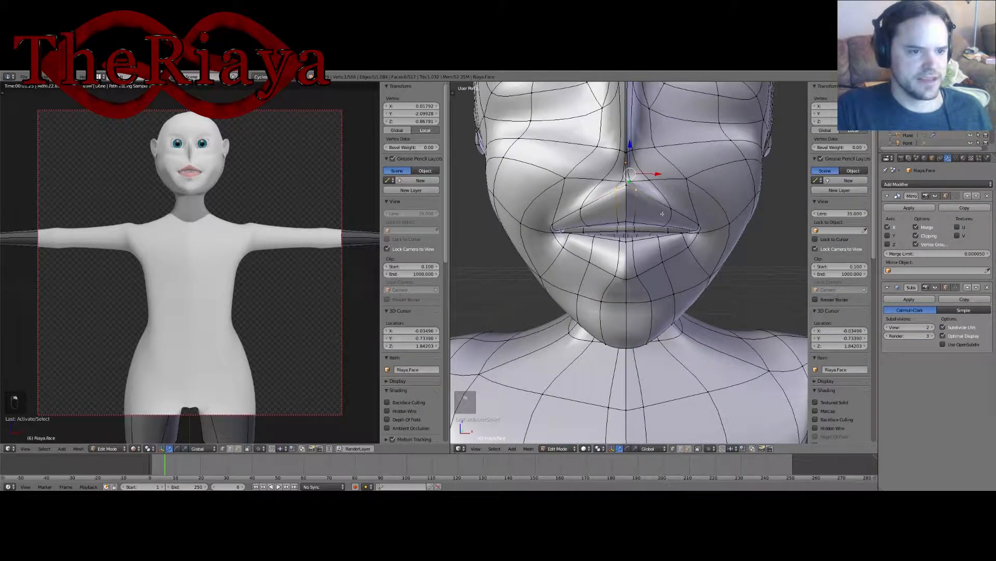
drag(660, 174, 692, 174)
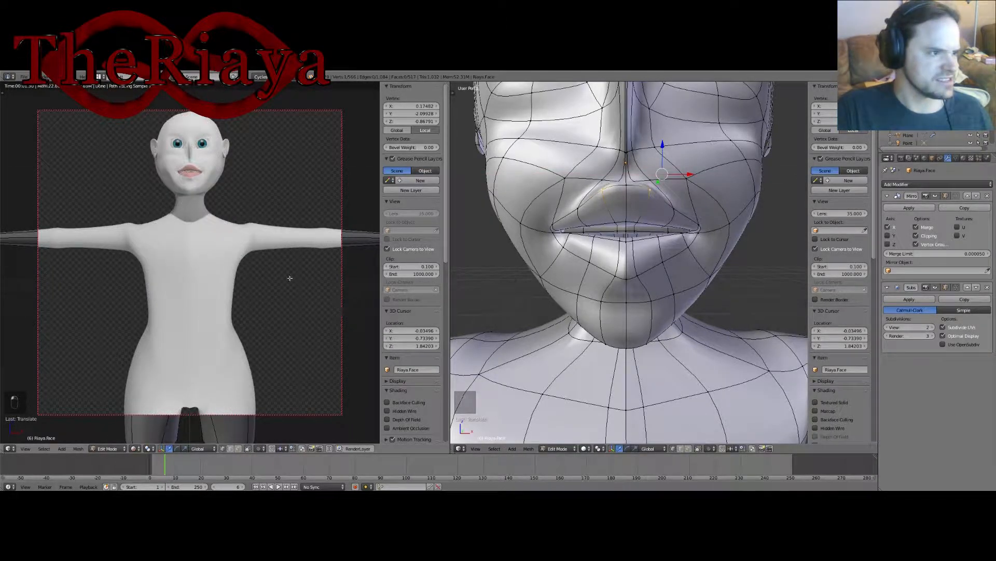
scroll(233, 199, up, 4)
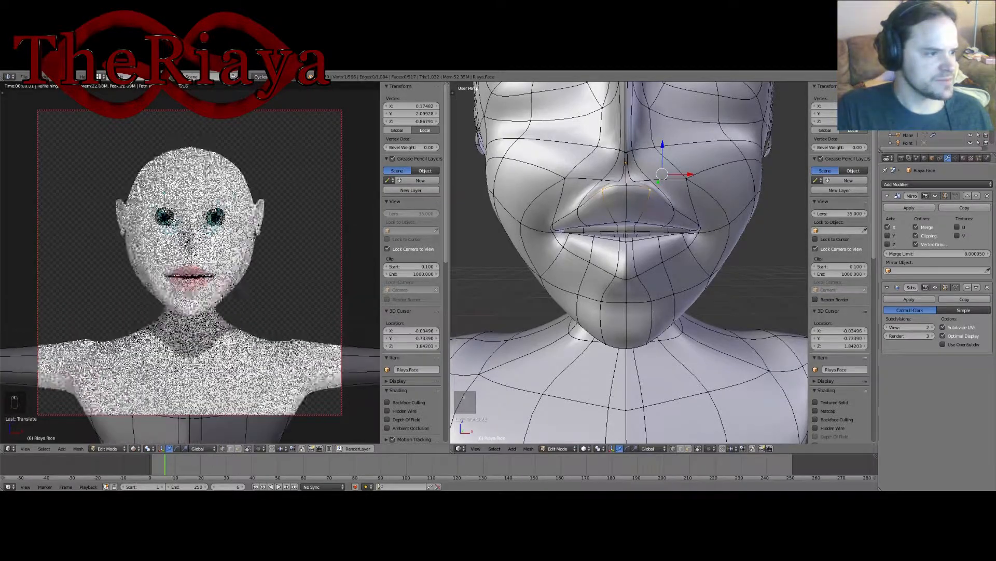
scroll(307, 273, up, 2)
scroll(307, 273, down, 1)
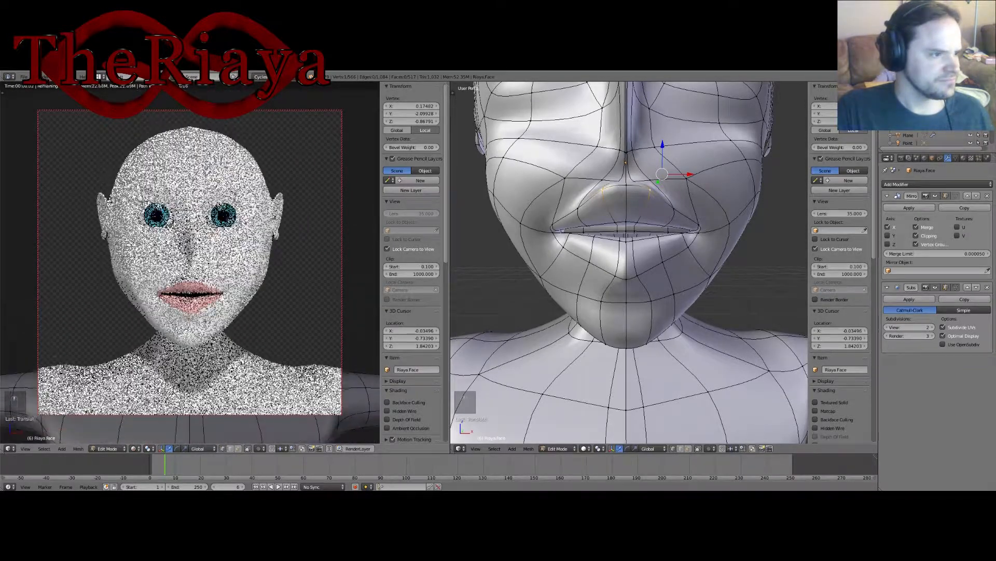
Step: Select the two jaw vertices beside the chin and move them outward along X
right_click(579, 295)
shift+right_click(684, 334)
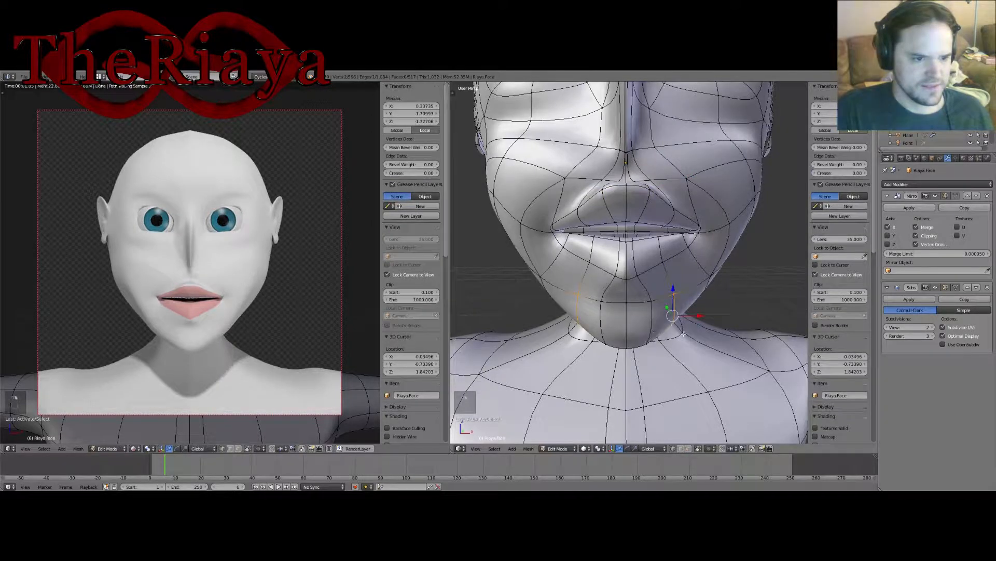
drag(702, 316, 708, 317)
mouse_move(709, 317)
middle_down()
mouse_move(659, 318)
mouse_move(695, 315)
middle_up()
middle_drag(609, 302, 622, 304)
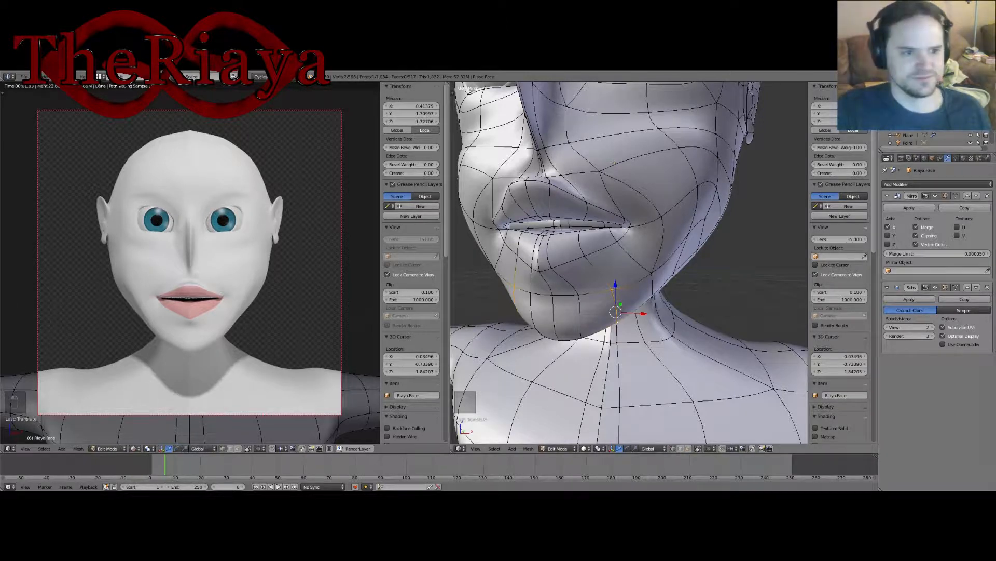
Step: Reshape the lower lip by moving two of its vertices beside the centre line, and view it from the side
right_click(581, 228)
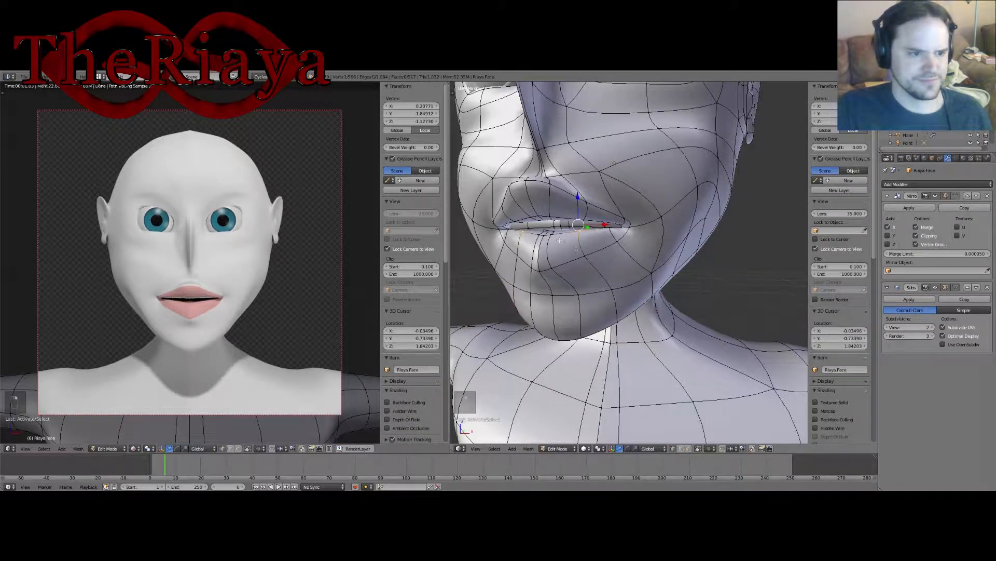
shift+right_click(556, 263)
drag(570, 252, 593, 250)
middle_drag(597, 410, 637, 280)
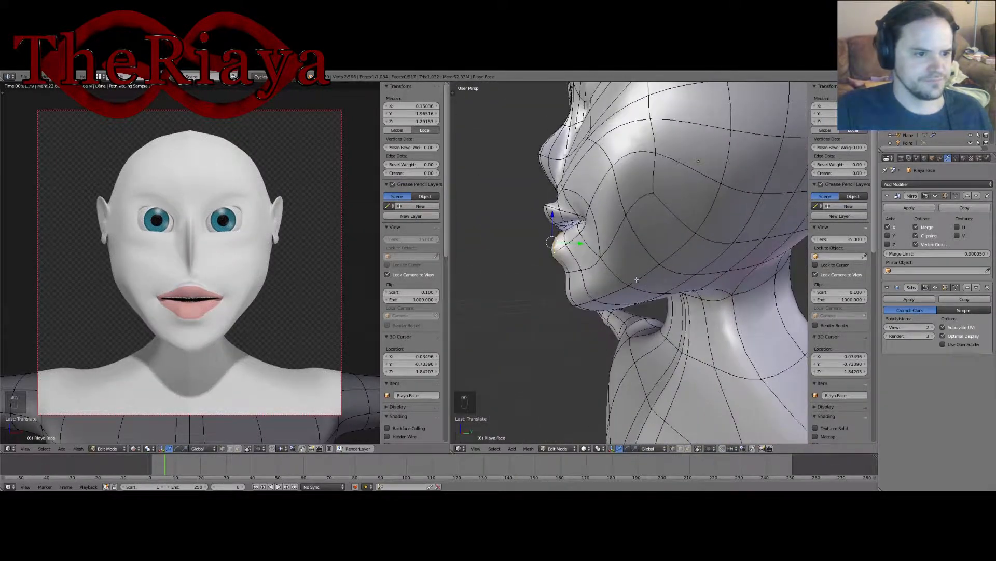
Step: Select the two vertices below the lower lip beside the centre line and move them along Y and slightly upward
drag(580, 244, 577, 243)
key(ctrl+z)
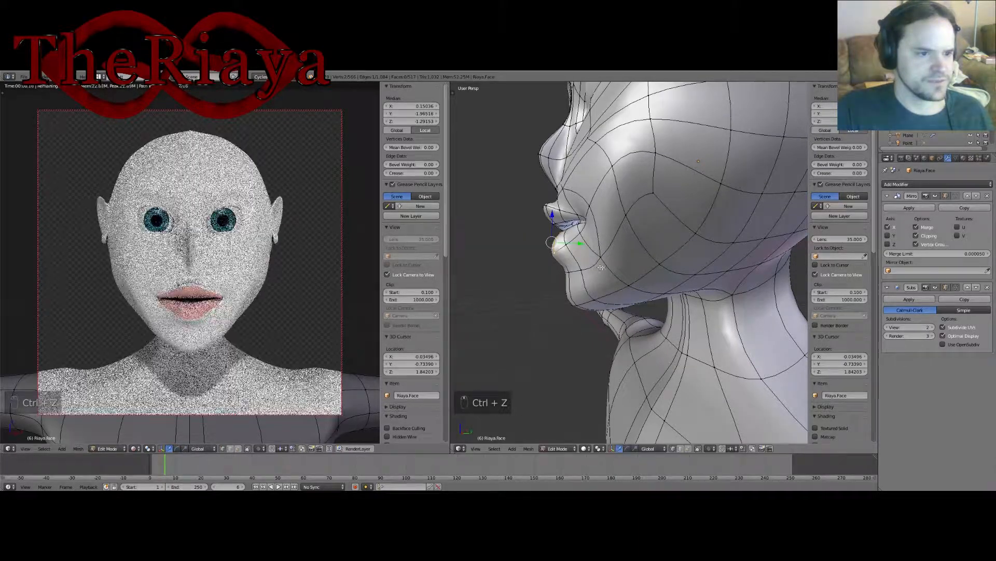
middle_drag(578, 244, 579, 269)
right_click(685, 264)
shift+right_click(671, 265)
drag(578, 269, 581, 272)
mouse_move(582, 272)
middle_down()
mouse_move(662, 280)
mouse_move(584, 258)
middle_up()
drag(549, 247, 549, 240)
middle_drag(592, 260, 656, 261)
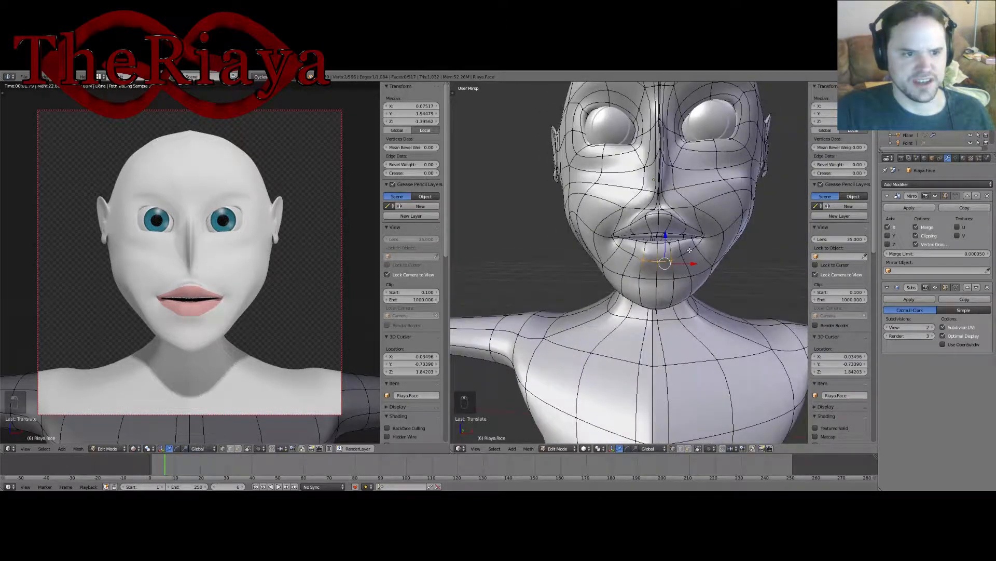
Step: Select the upper-lip vertex along the mouth opening beside the centre line and move it along X
scroll(689, 250, up, 4)
scroll(648, 222, down, 2)
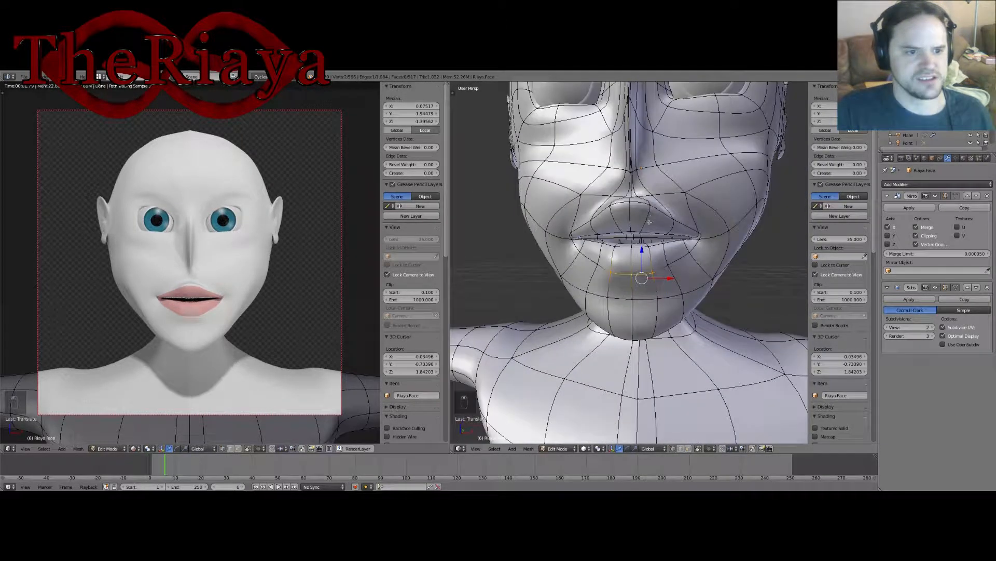
right_click(644, 229)
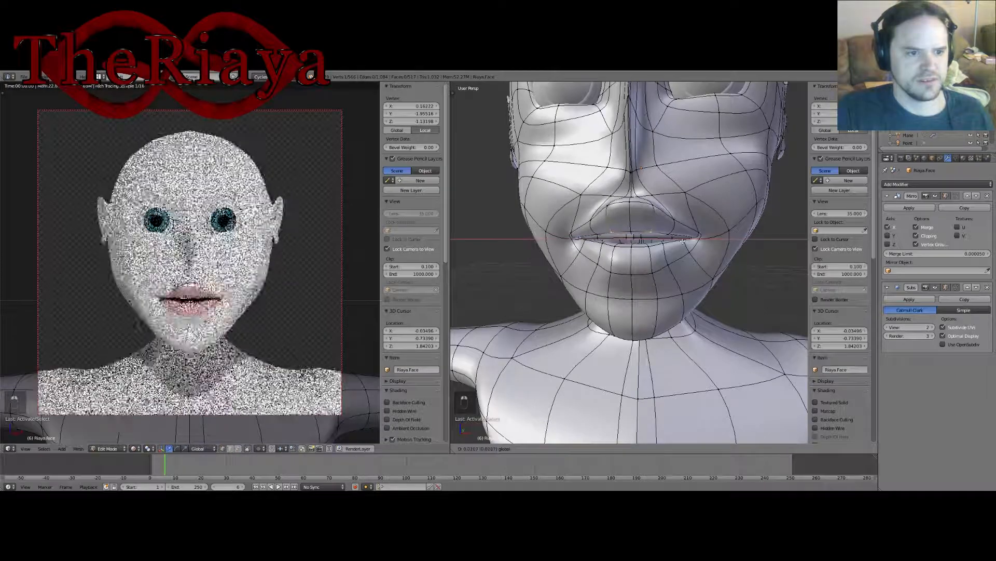
Step: Select the vertices along the upper edge of the upper lip and shift them along Z in side view
right_click(659, 193)
shift+right_click(615, 204)
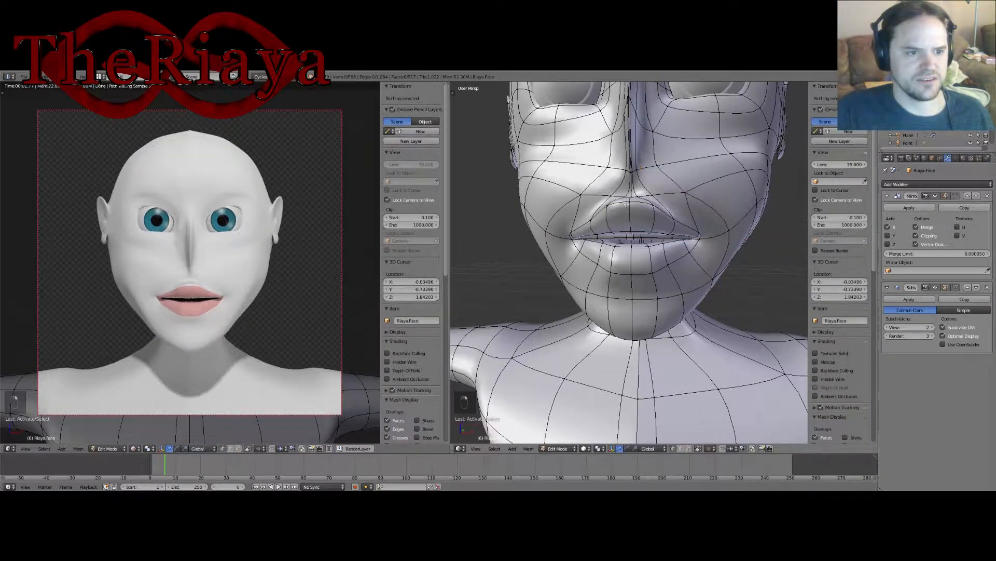
middle_drag(616, 204, 642, 226)
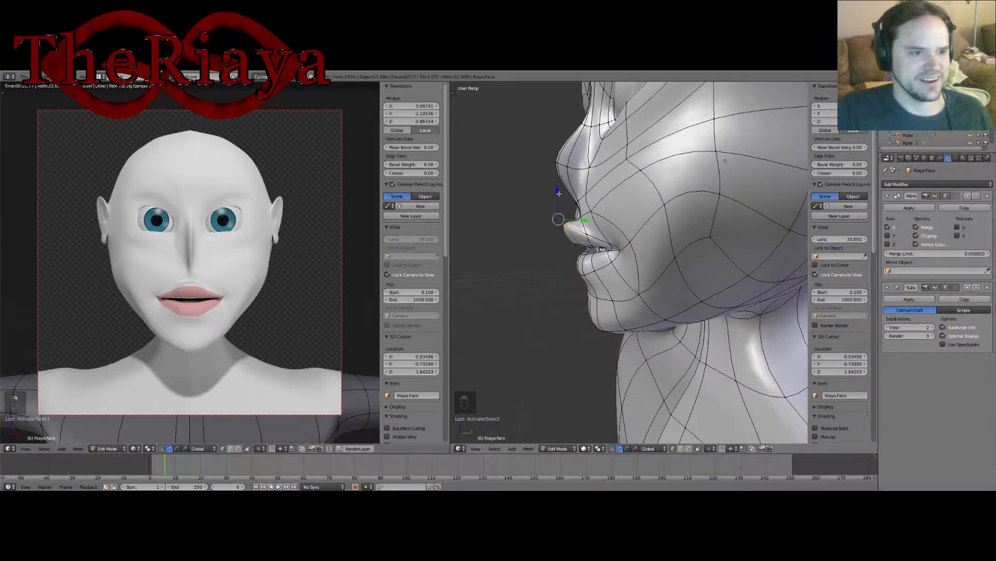
drag(559, 193, 608, 223)
middle_drag(609, 224, 662, 231)
Step: Try to reshape the nose ridge by moving its centre-line vertices along Y and outward along X
scroll(662, 230, up, 1)
middle_drag(659, 202, 624, 188)
right_click(624, 188)
shift+right_click(608, 145)
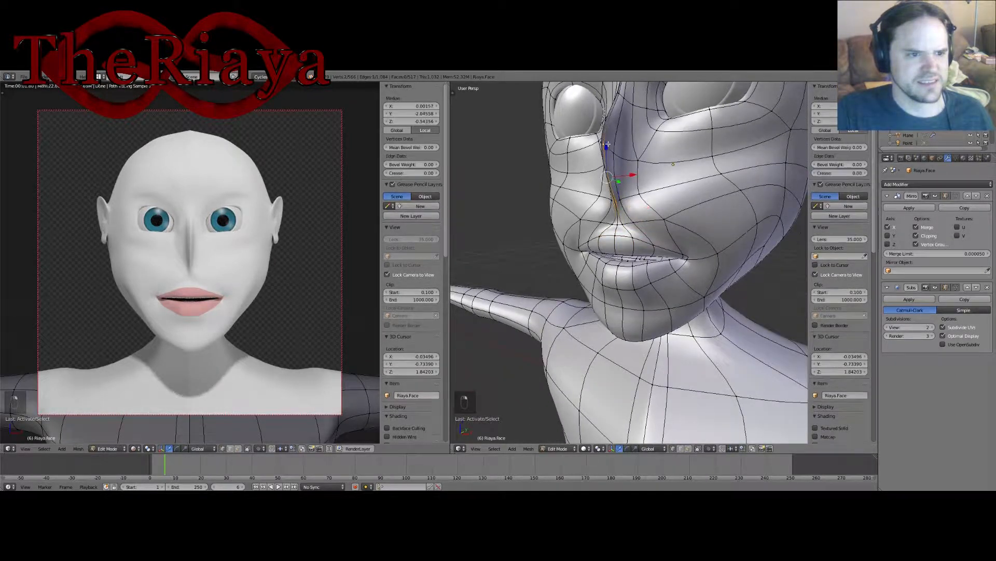
shift+right_click(621, 96)
middle_drag(620, 96, 624, 129)
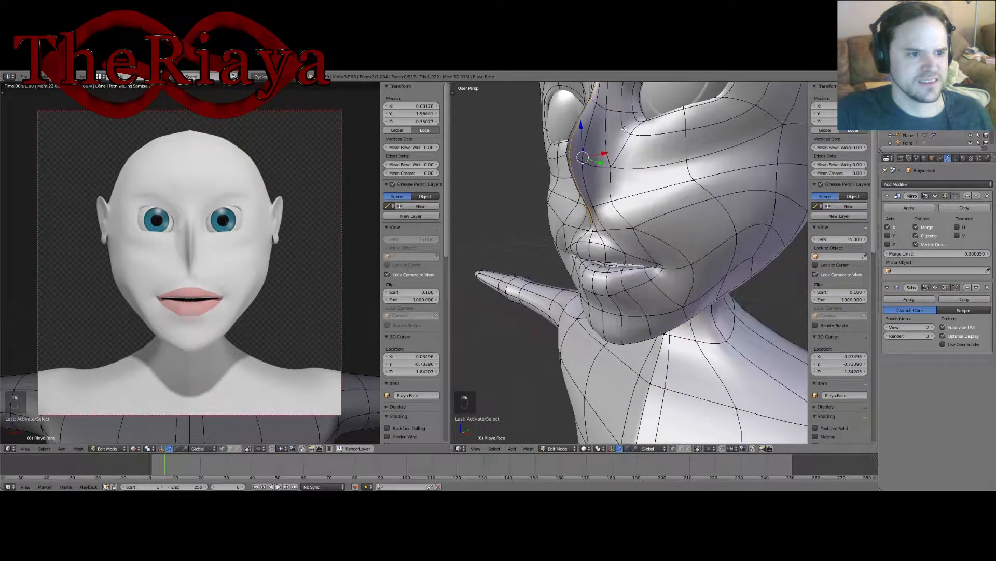
drag(606, 163, 610, 155)
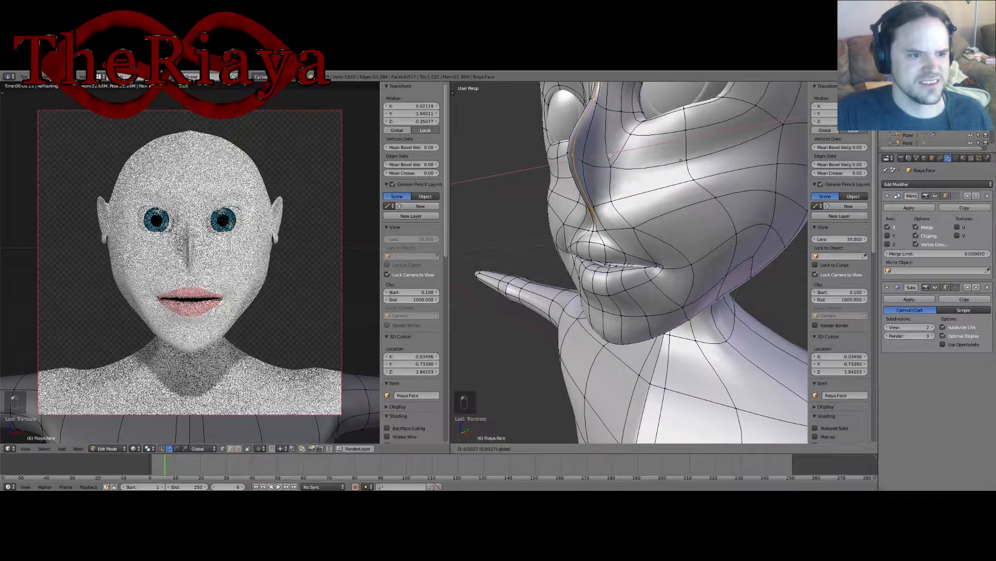
click(611, 155)
Step: Try to widen the lower nose by moving the vertices beside its ridge outward along X
right_click(596, 206)
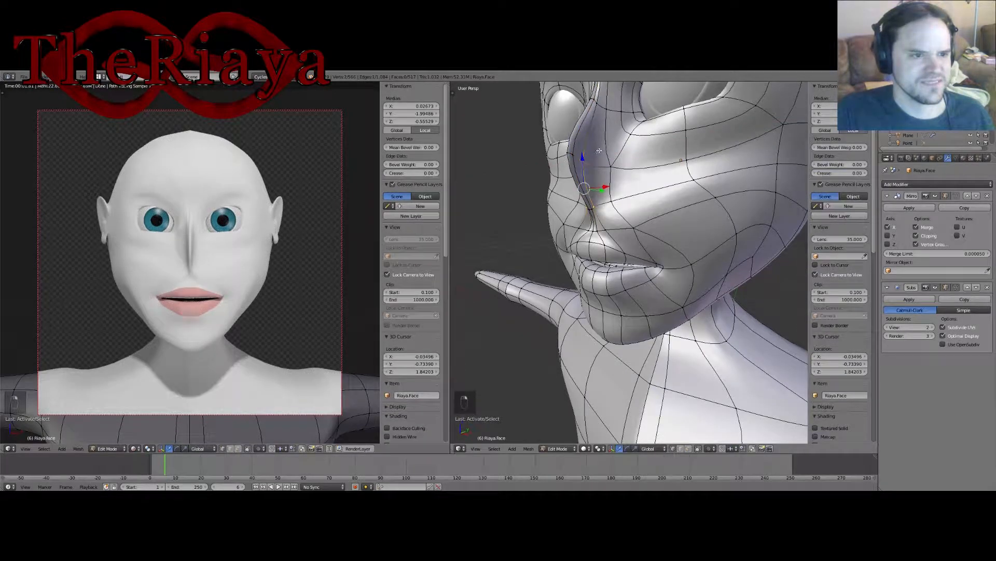
drag(607, 186, 612, 187)
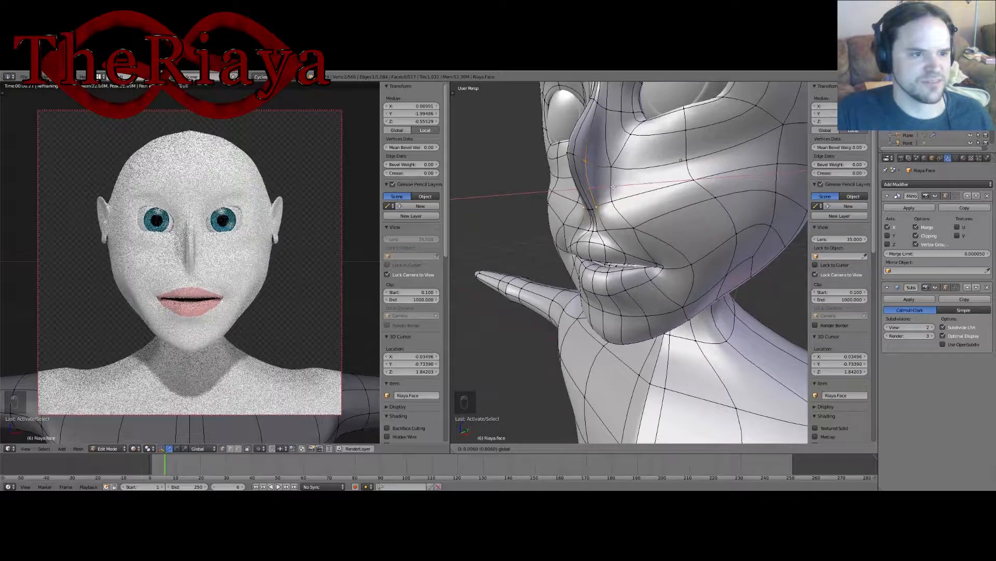
middle_drag(615, 187, 562, 187)
Step: Try to reshape the nose tip by moving a single vertex outward along X and back along Y
right_click(562, 187)
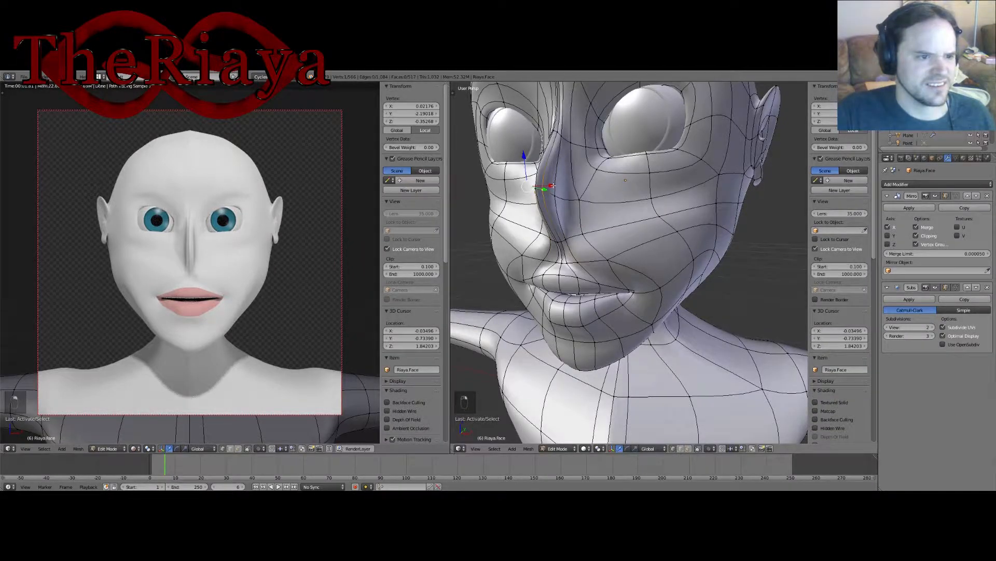
key(g)
key(x)
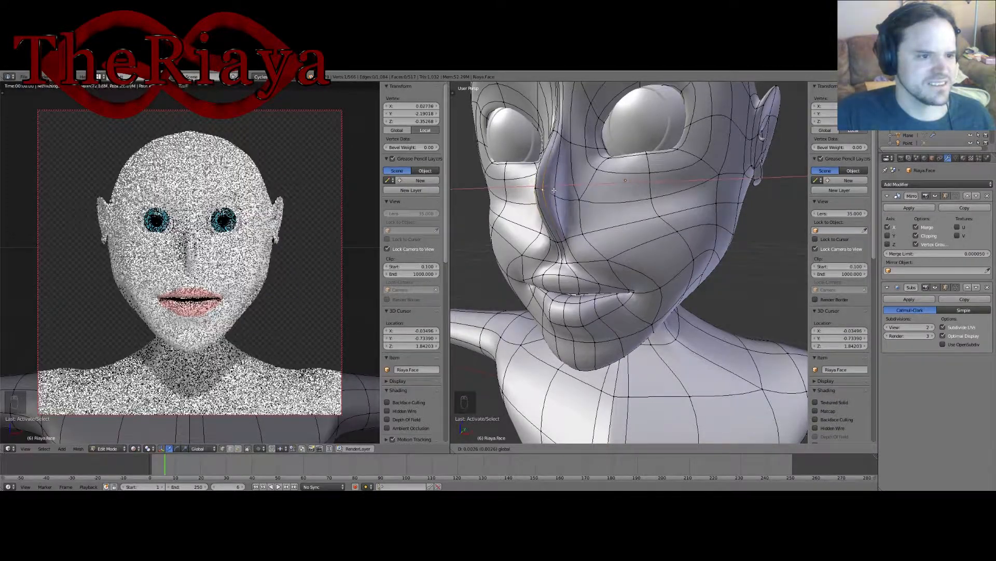
click(555, 190)
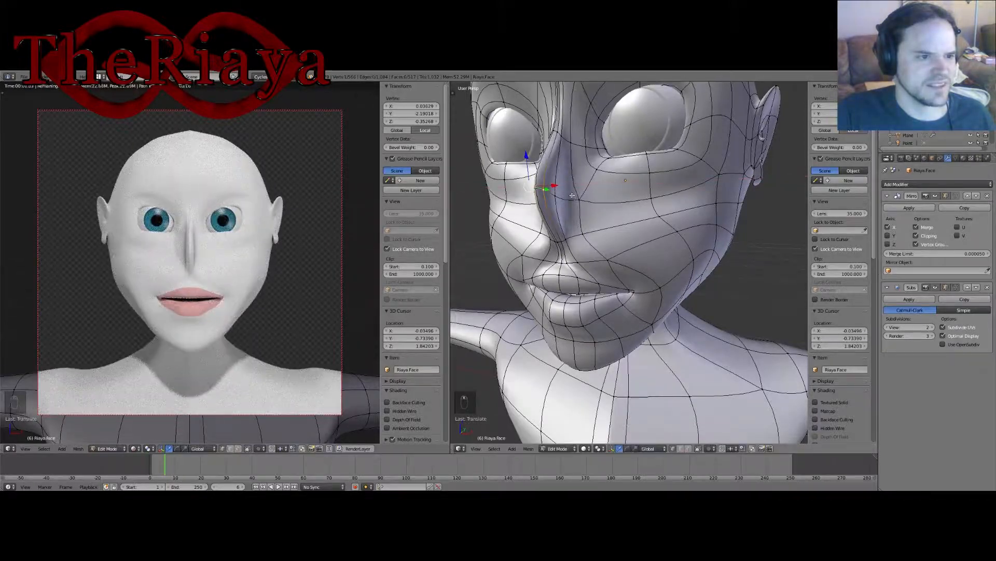
middle_drag(571, 195, 542, 189)
key(g)
key(y)
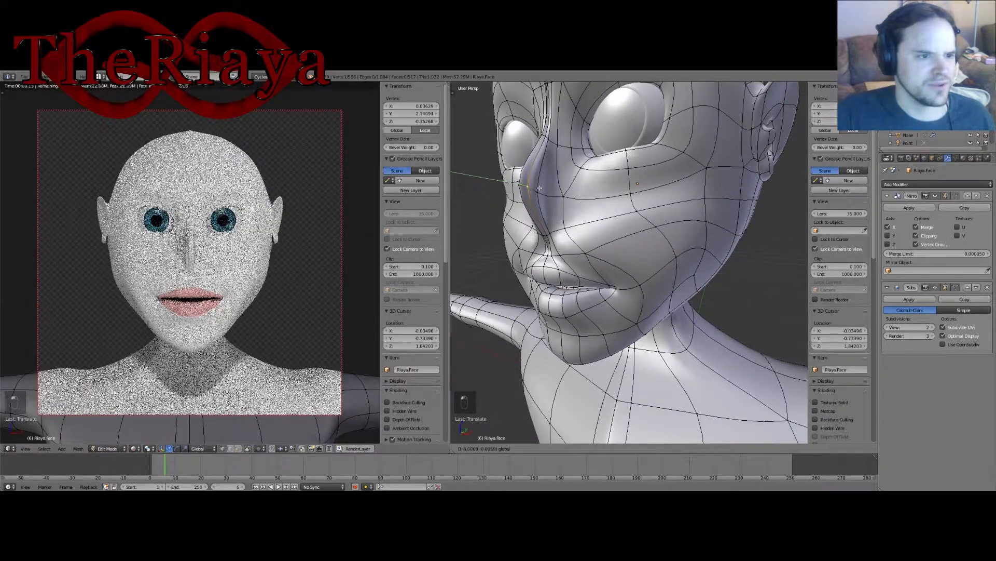
click(539, 187)
Step: Try to widen the nose tip by moving the vertex just below the previous one outward along X
right_click(540, 190)
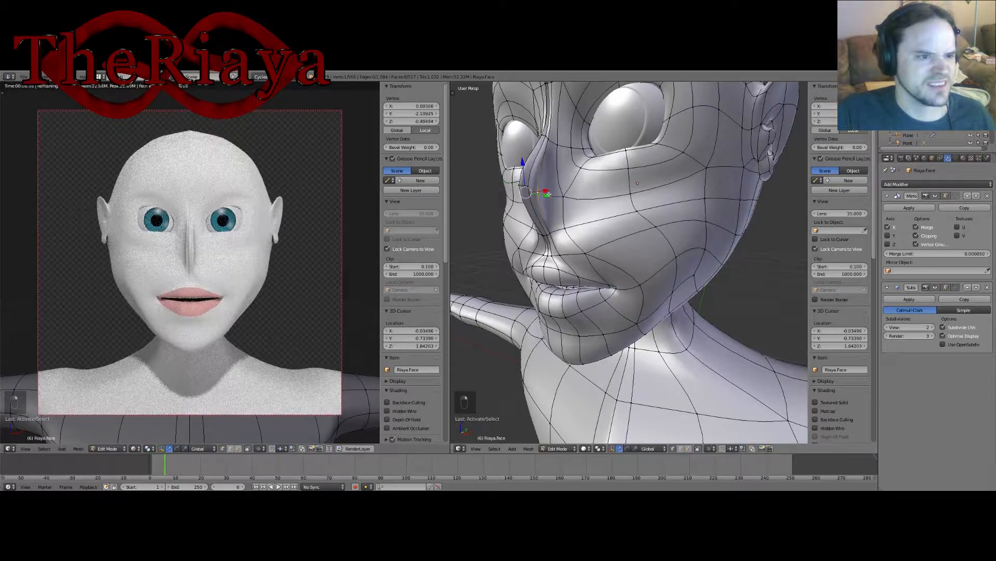
middle_drag(540, 190, 565, 190)
key(g)
key(x)
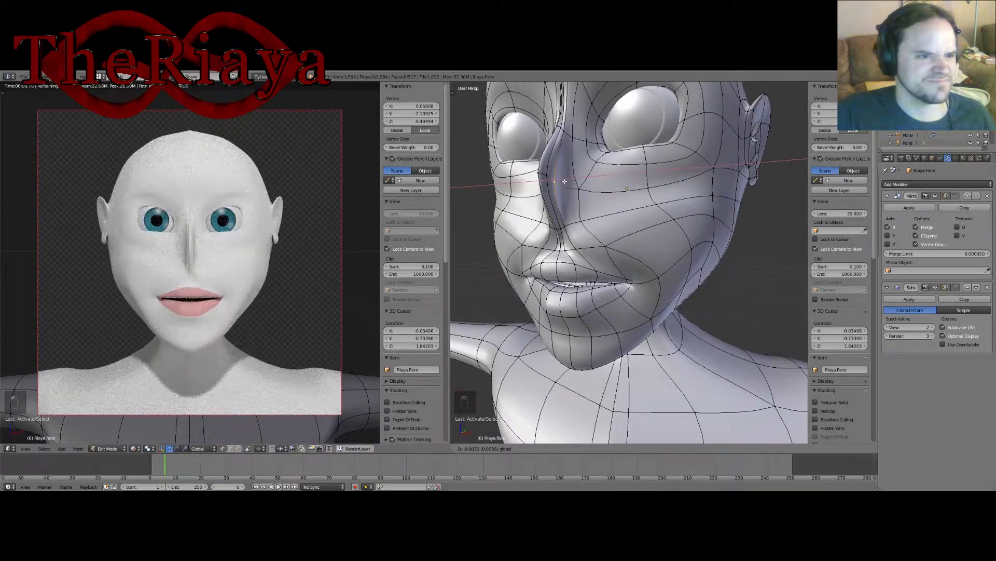
click(565, 180)
Step: Undo all the recent nose edits back to the selection of the lower ridge vertices
right_click(566, 136)
mouse_move(565, 136)
middle_down()
mouse_move(589, 158)
mouse_move(567, 151)
middle_up()
key(ctrl+z)
key(ctrl+z)
key(ctrl+z)
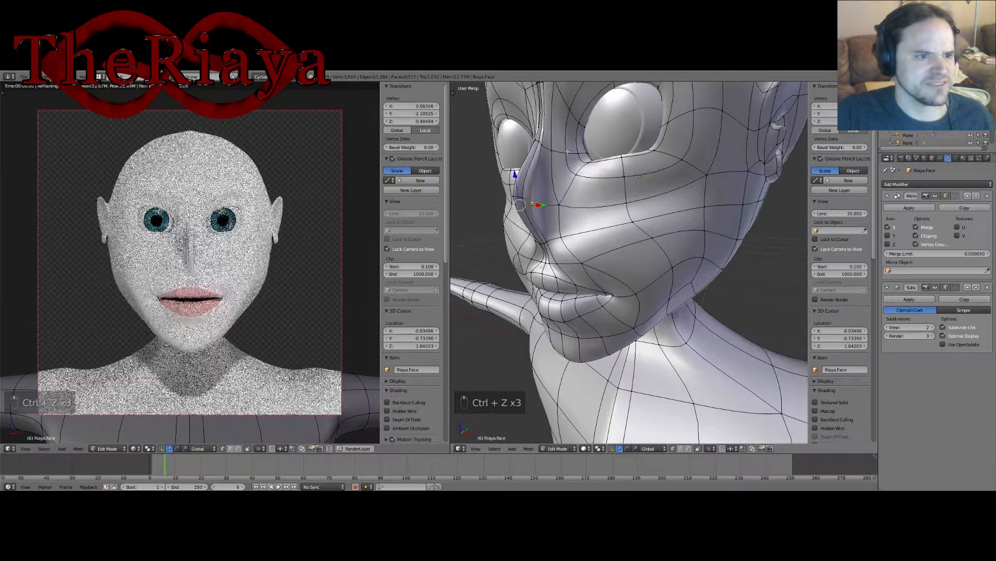
key(ctrl+z)
key(ctrl+z)
key(ctrl+z)
key(ctrl+z)
key(ctrl+z)
key(ctrl+z)
key(ctrl+z)
key(ctrl+z)
key(ctrl+z)
key(ctrl+z)
key(ctrl+z)
key(ctrl+z)
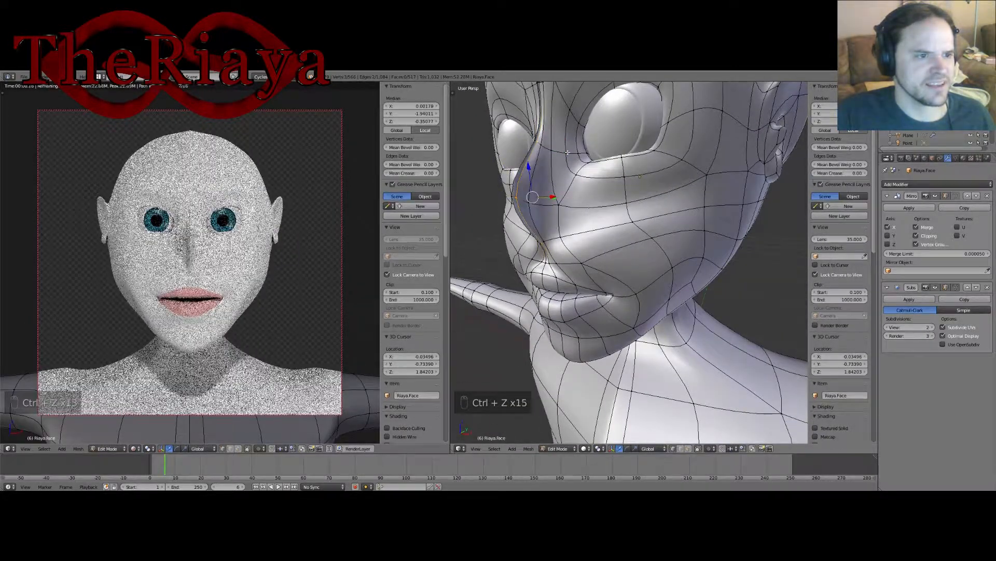
key(ctrl+z)
key(ctrl+z)
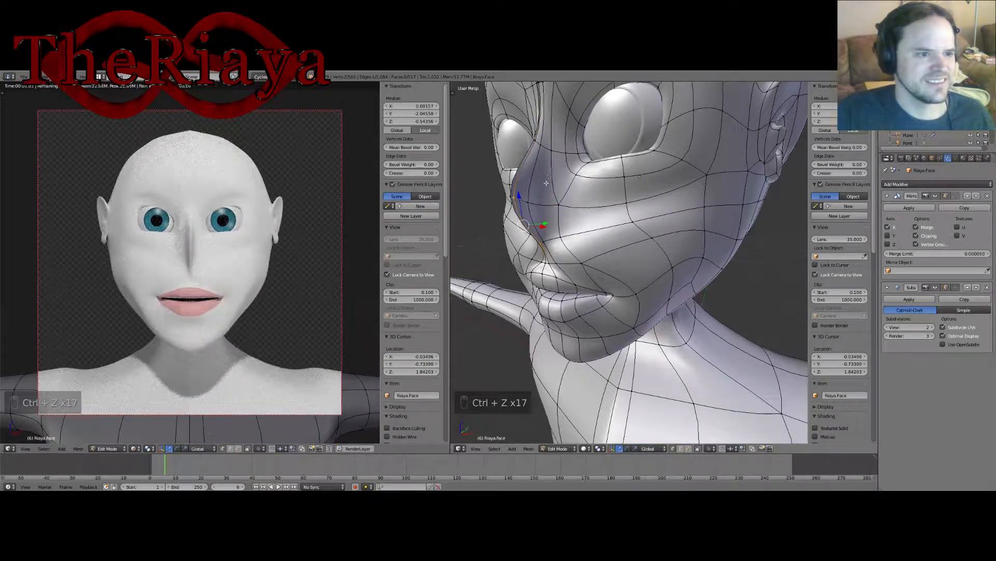
Step: Switch to face selection, select the faces along the nose ridge, move them outward along X and deselect everything
shift+right_click(539, 145)
shift+right_click(537, 142)
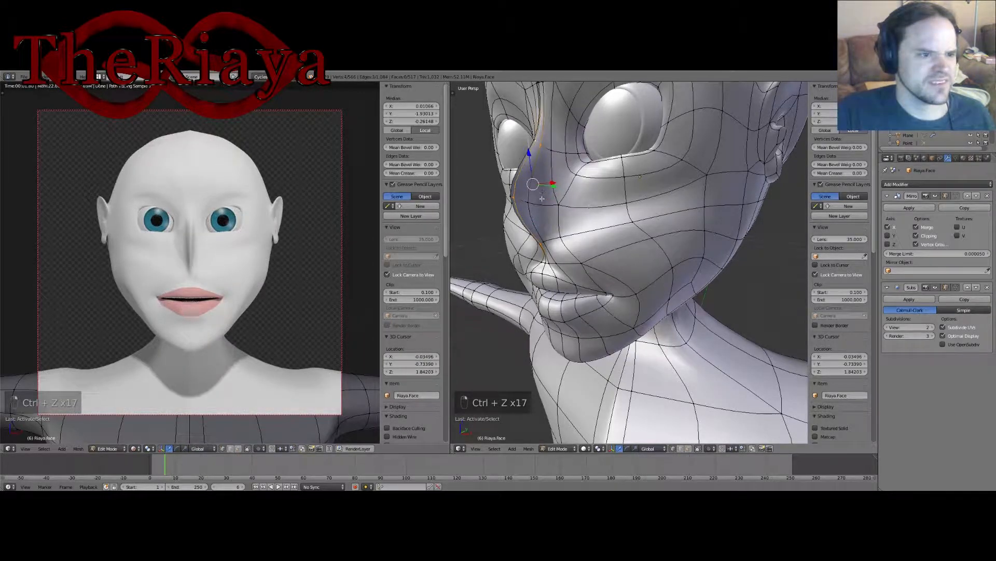
shift+right_click(529, 202)
click(689, 448)
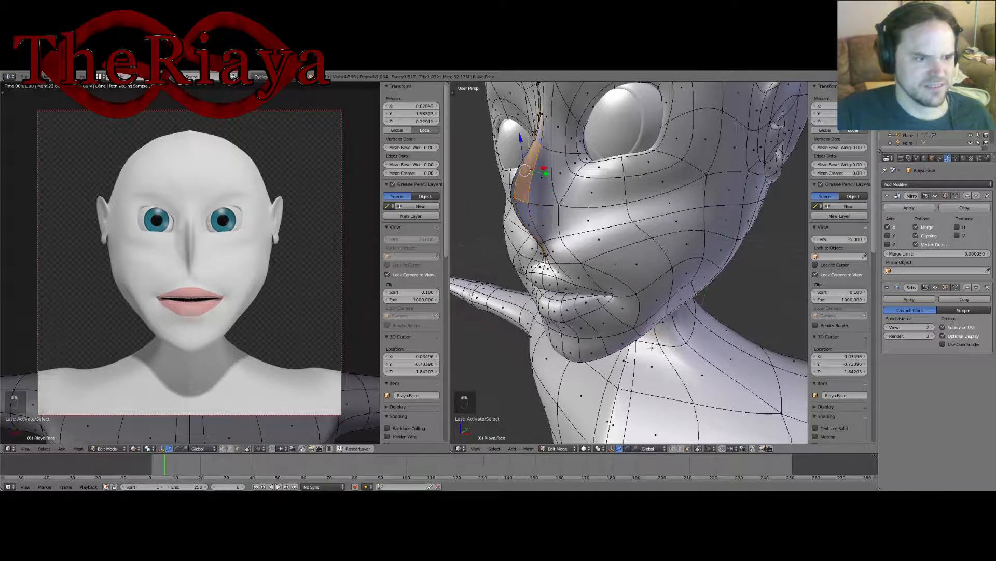
shift+right_click(523, 213)
middle_drag(523, 213, 576, 145)
shift+right_click(576, 142)
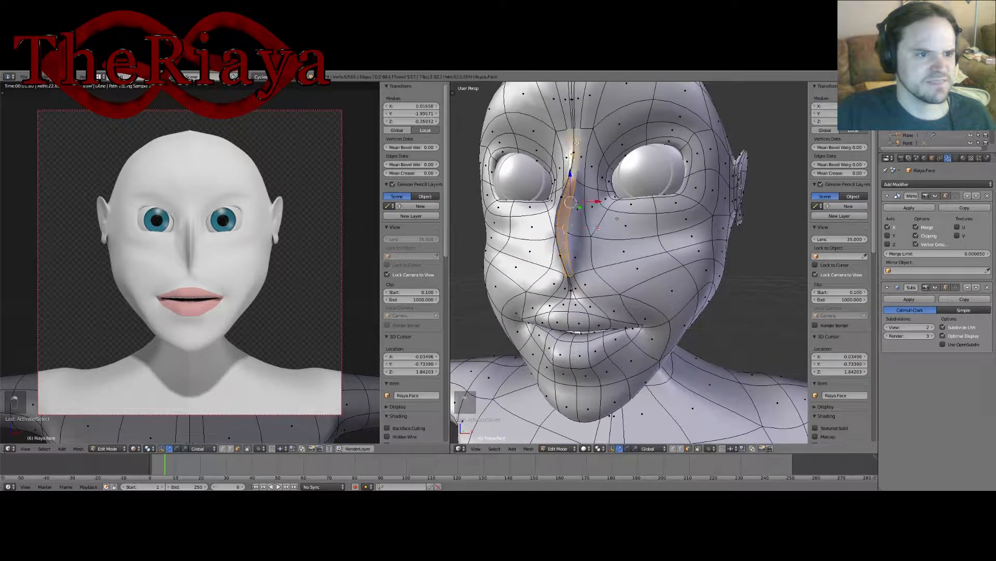
drag(600, 202, 602, 201)
middle_drag(602, 201, 582, 207)
key(a)
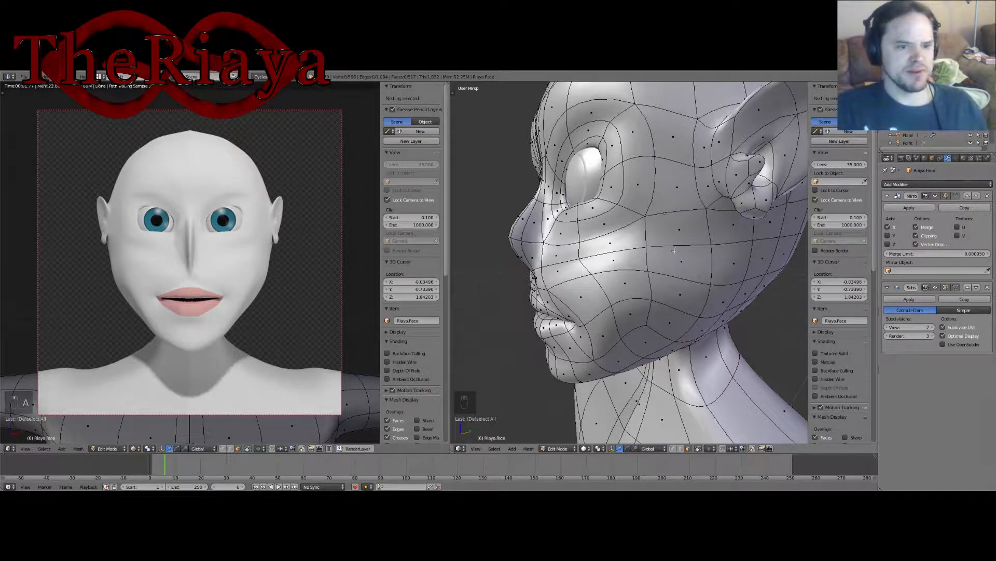
Step: Set the Subdivision Surface modifier's View level to 3 and save the file over the existing one
click(932, 328)
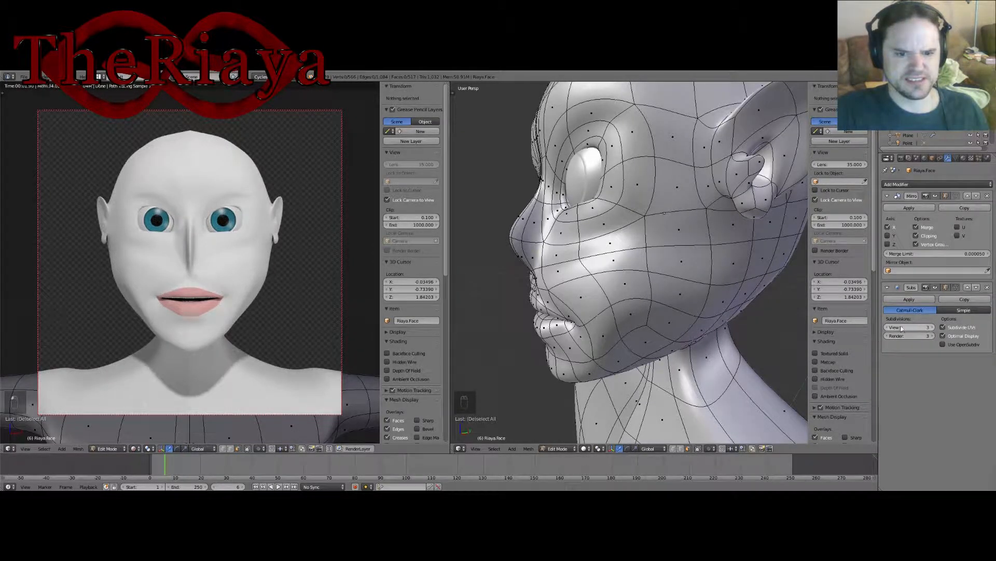
key(ctrl+s)
click(589, 258)
Step: Switch to vertex selection, select two vertices along the outer lower lip and move them outward along X
middle_drag(589, 258, 628, 292)
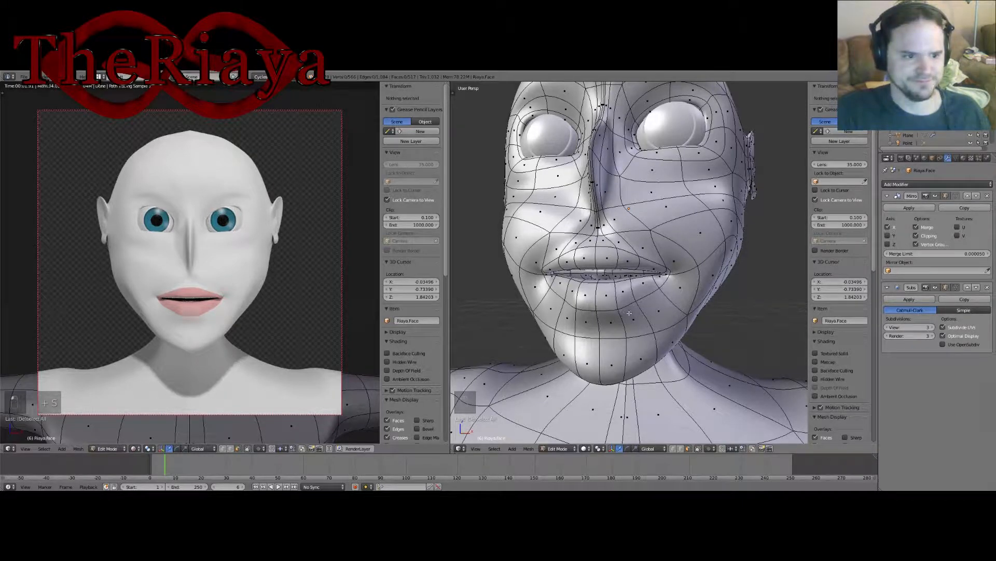
middle_drag(629, 312, 633, 316)
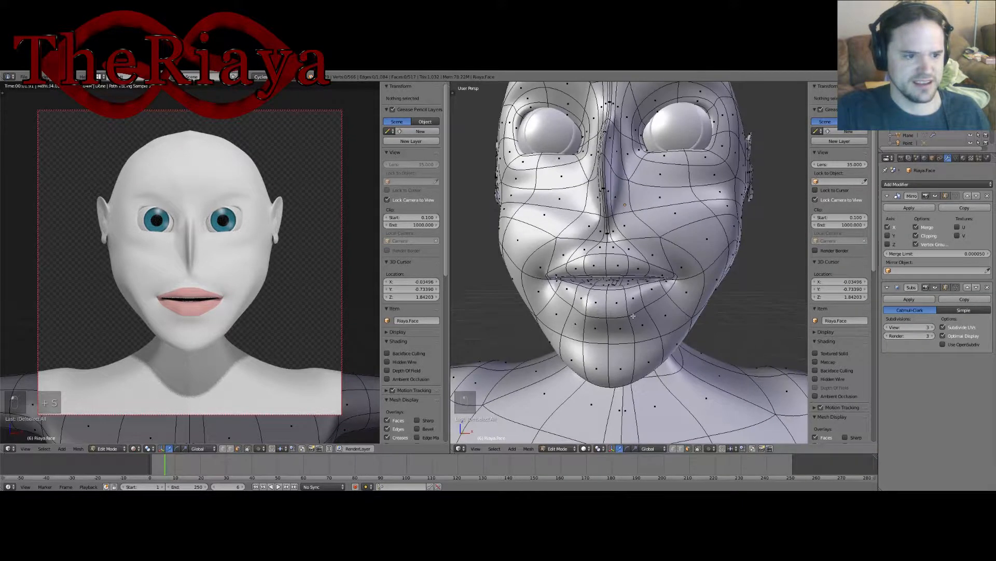
click(671, 449)
right_click(645, 310)
middle_drag(646, 311, 571, 298)
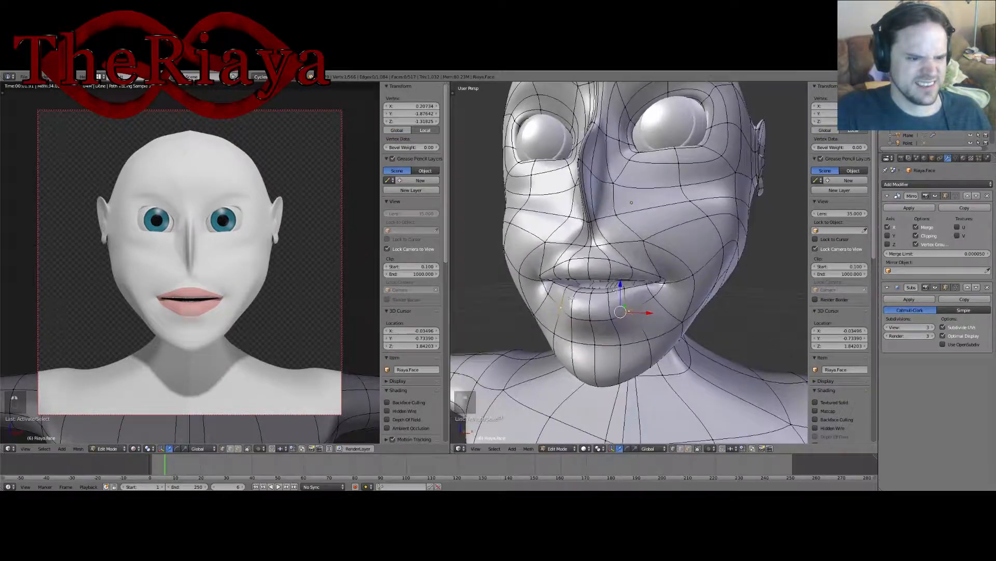
shift+right_click(629, 295)
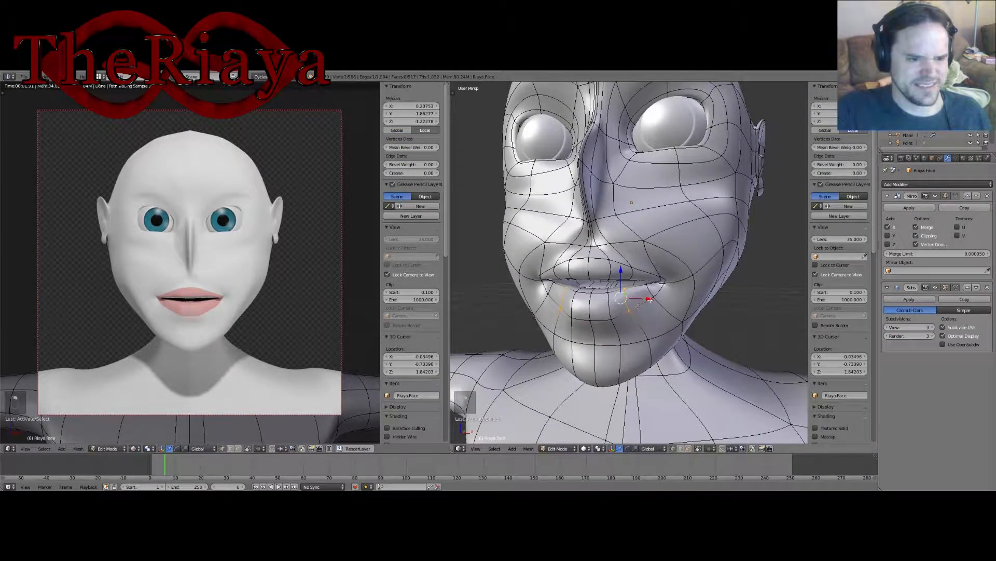
drag(650, 300, 661, 304)
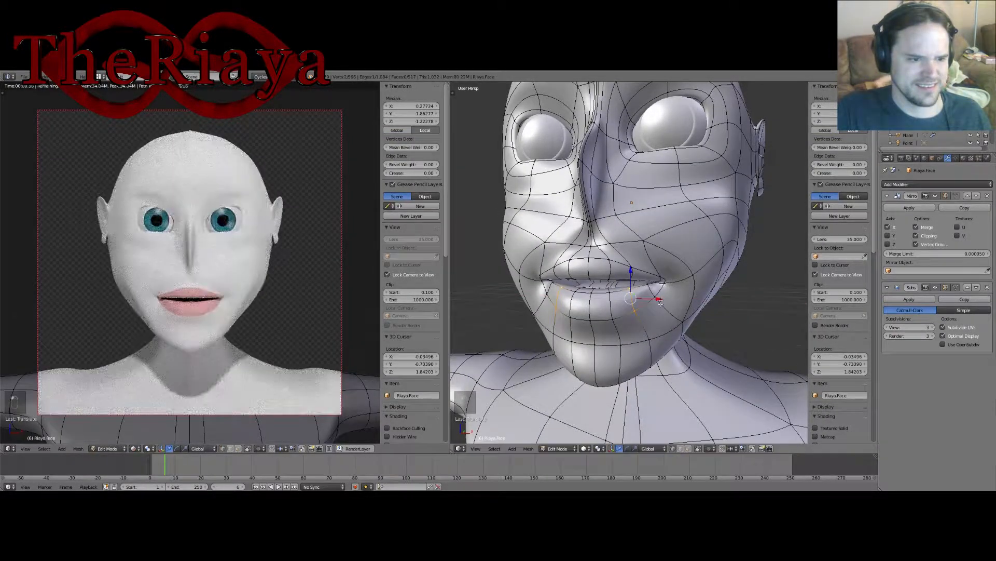
Step: Select the vertex just below the mouth corner and move it forward along Y
right_click(663, 284)
middle_drag(662, 284, 680, 300)
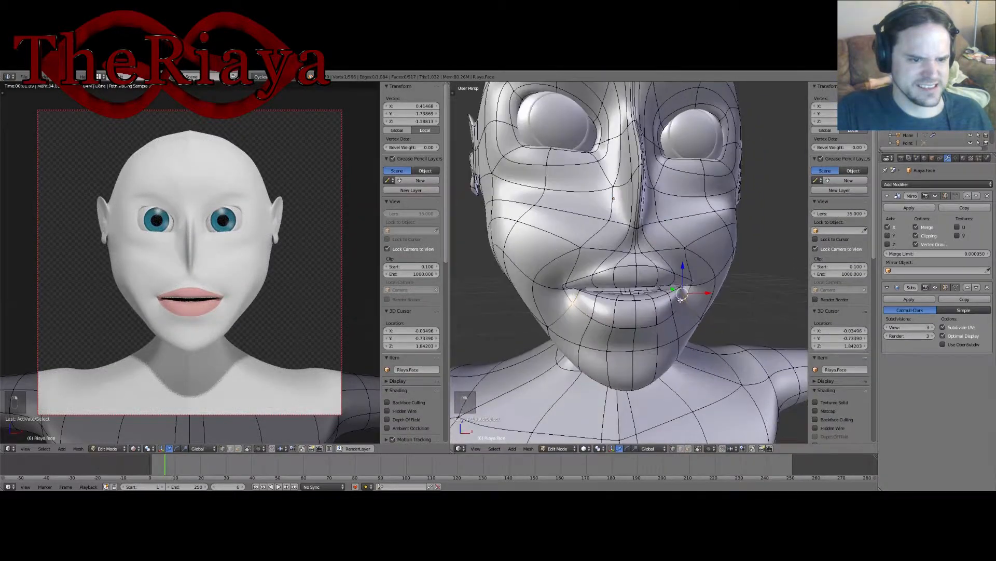
drag(675, 291, 675, 293)
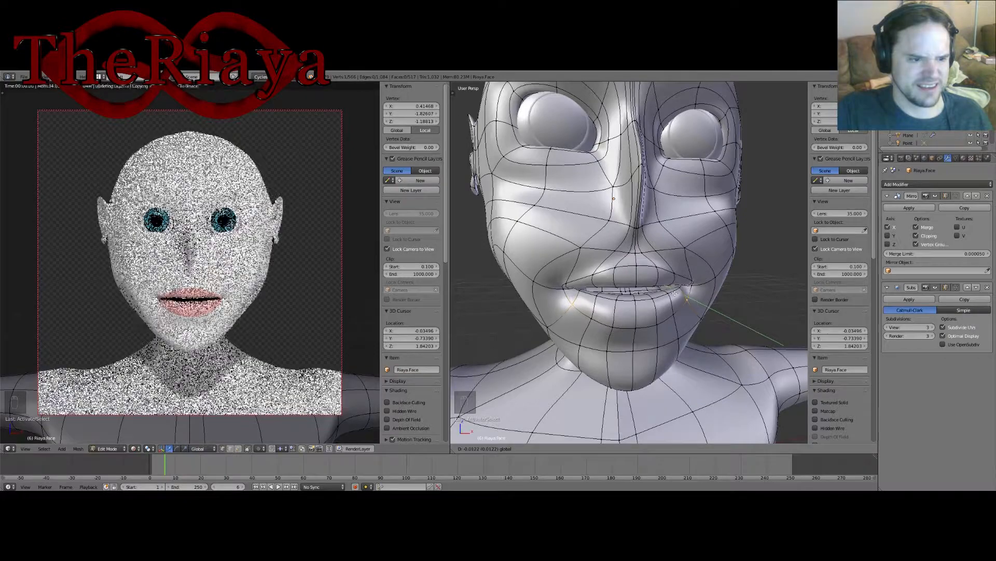
mouse_move(675, 293)
middle_down()
mouse_move(602, 294)
mouse_move(665, 294)
mouse_move(670, 304)
middle_up()
Step: Examine the torso, waist and hips of the character
scroll(669, 304, down, 5)
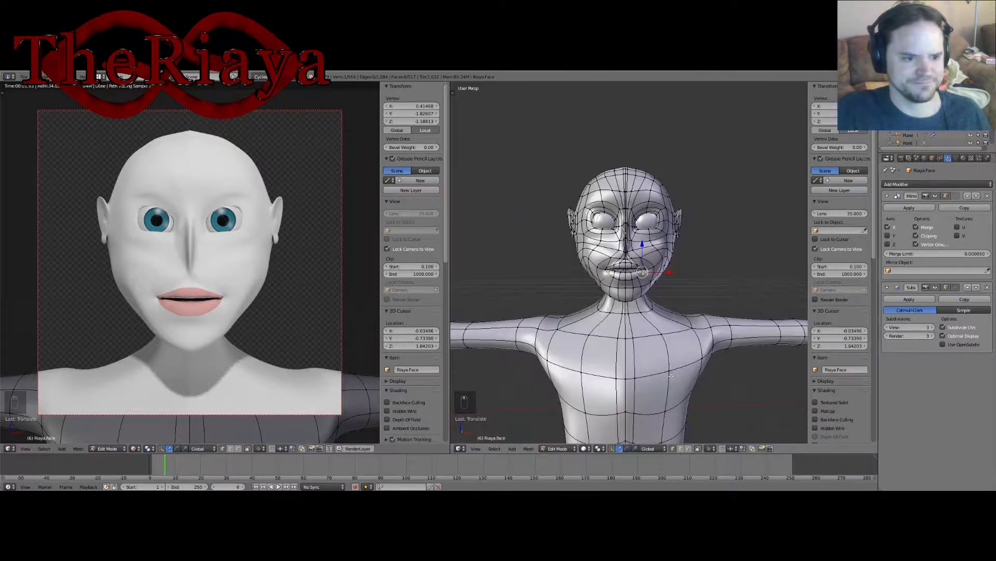
shift+middle_drag(671, 392, 738, 286)
scroll(576, 282, down, 3)
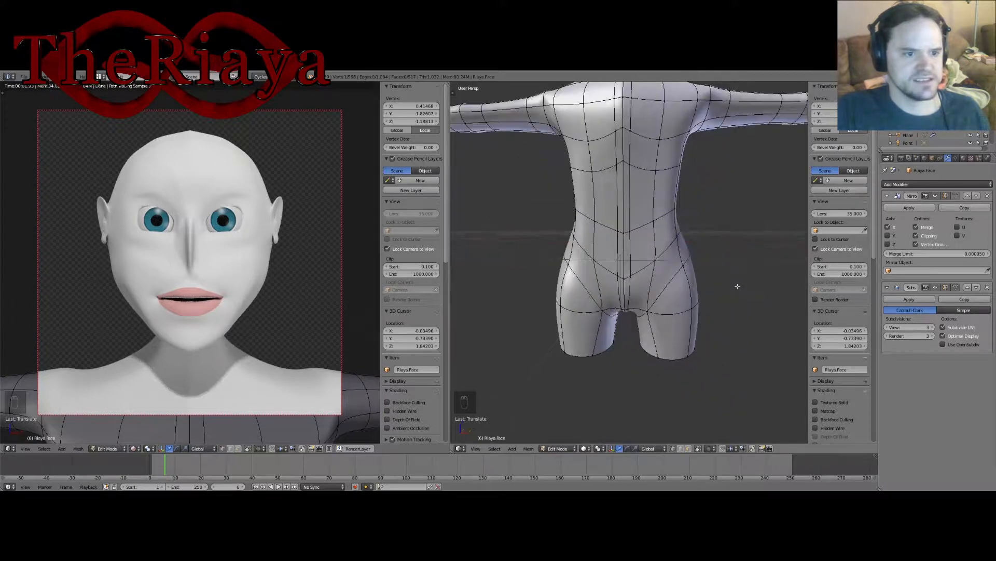
shift+middle_drag(666, 213, 642, 273)
scroll(631, 220, up, 3)
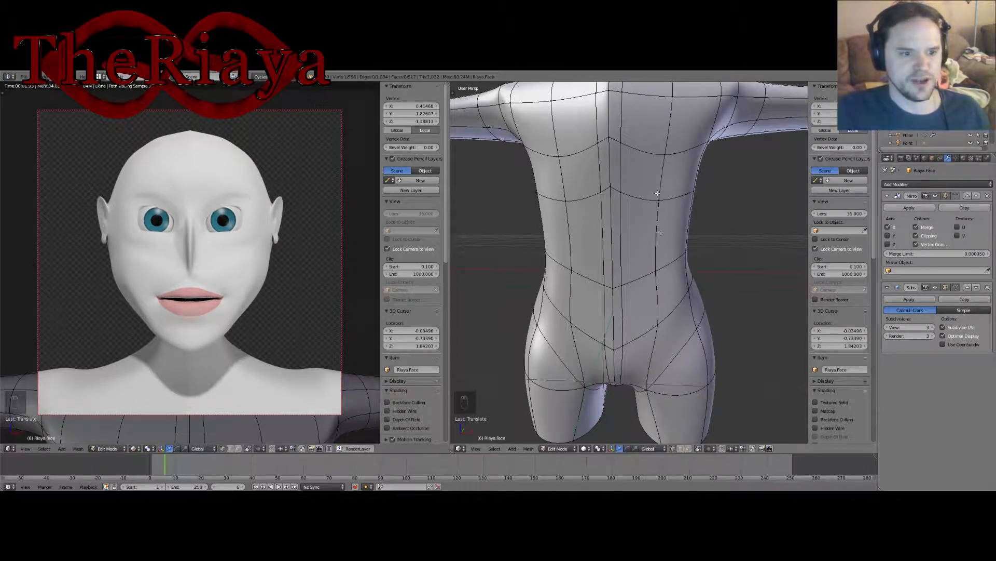
Step: Examine the torso and back, and return to the front of the face
shift+middle_drag(657, 193, 630, 272)
scroll(648, 286, up, 2)
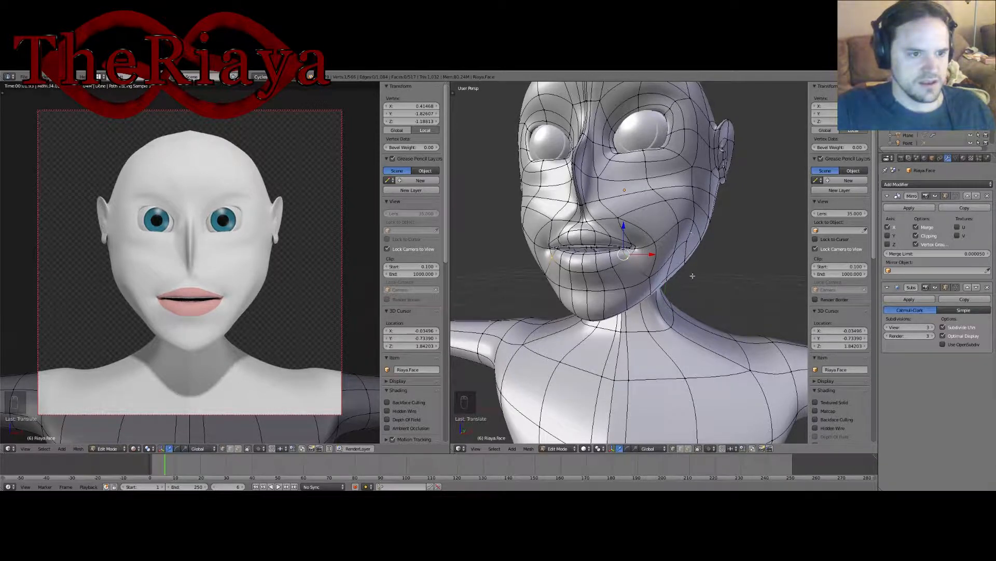
middle_drag(700, 359, 707, 202)
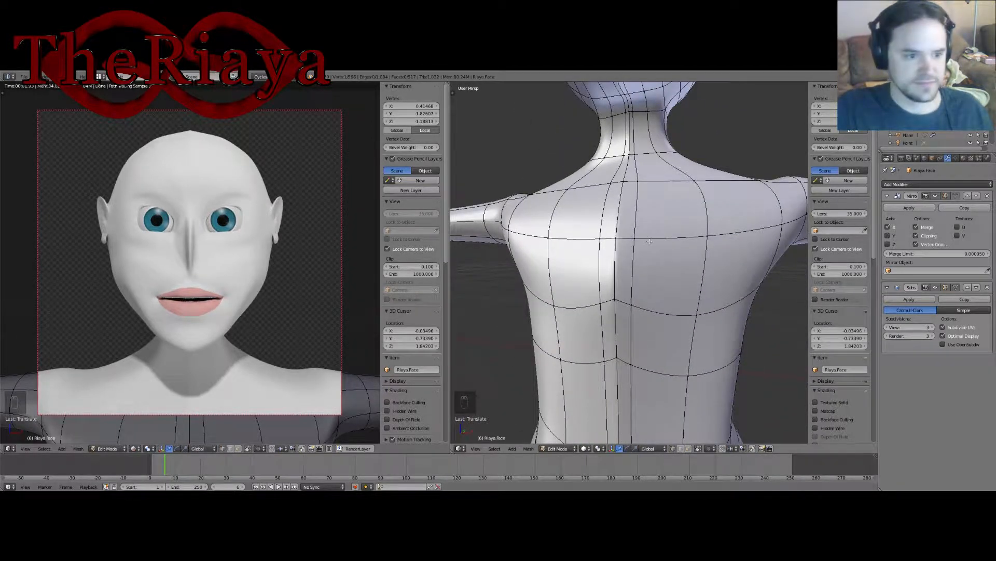
scroll(698, 218, down, 3)
middle_drag(698, 218, 670, 279)
scroll(682, 271, up, 3)
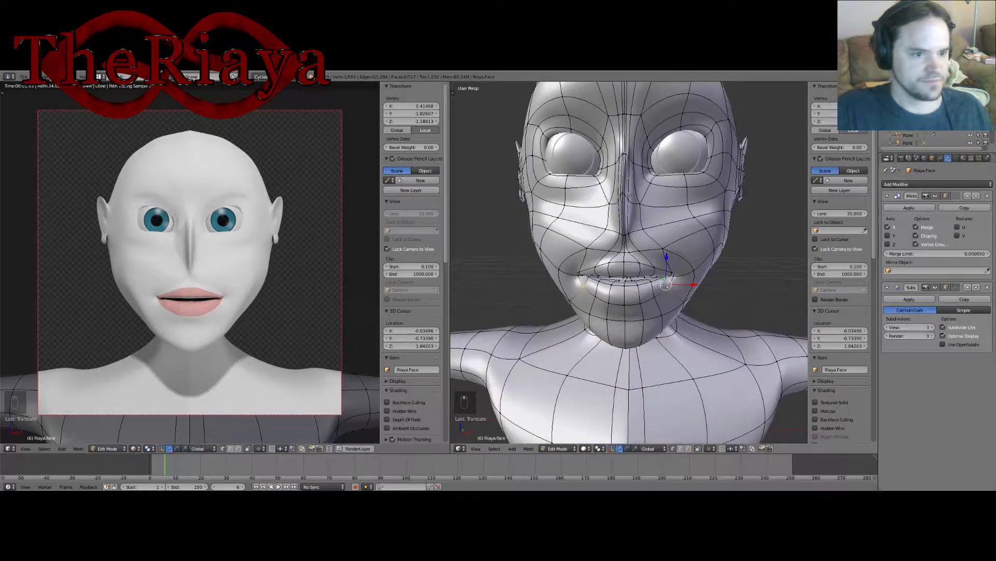
Step: Select the vertices around the middle of the upper lip and nudge them slightly along X
scroll(625, 269, up, 2)
right_click(621, 251)
middle_drag(621, 251, 662, 268)
shift+right_click(614, 270)
drag(706, 249, 715, 251)
middle_drag(715, 252, 593, 265)
Step: Try moving the centre vertex above the upper lip slightly back along Y, and undo the move
right_click(655, 270)
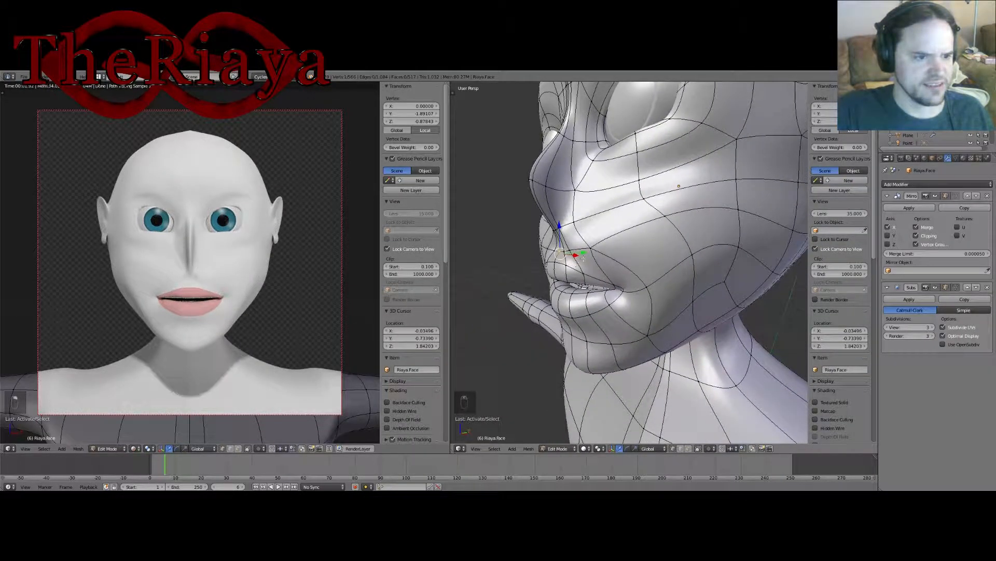
drag(586, 253, 587, 252)
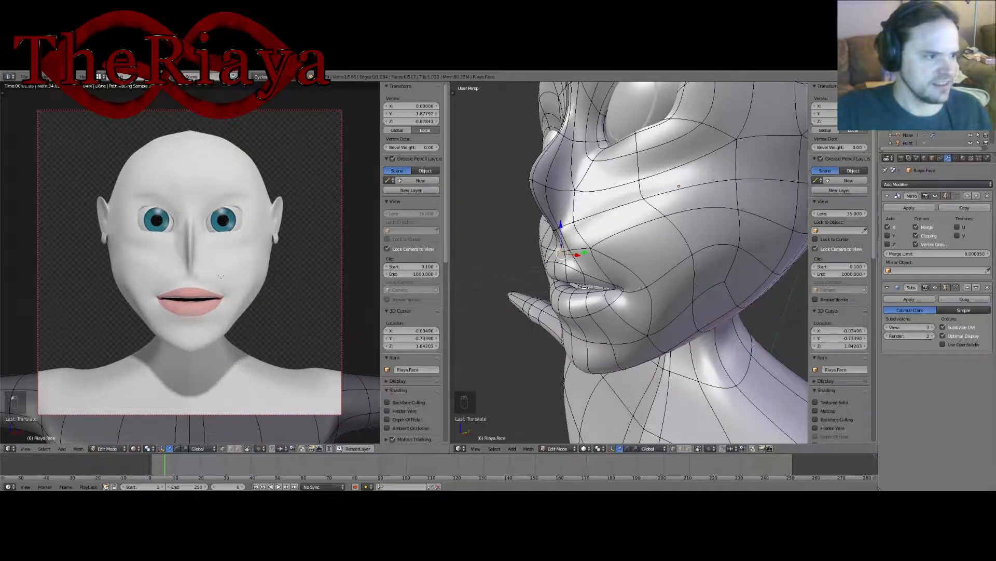
middle_drag(597, 280, 643, 280)
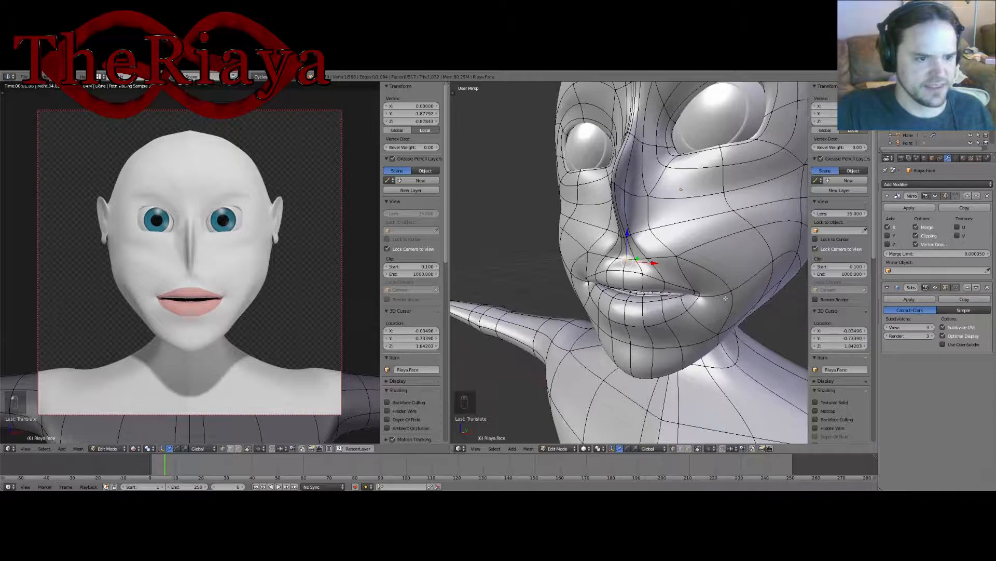
key(ctrl+z)
Step: Save the file over the existing one and inspect the head in profile
key(ctrl+s)
click(613, 290)
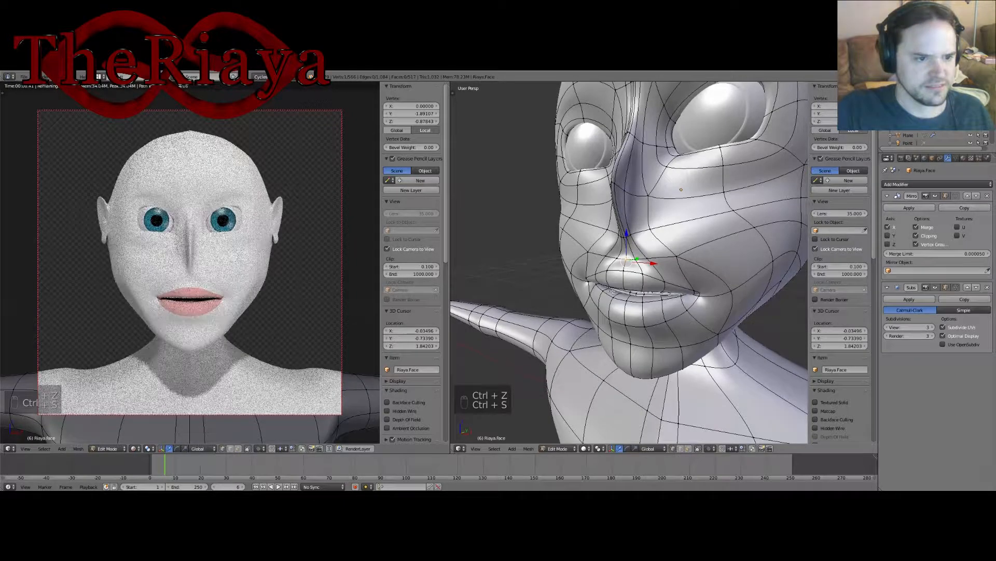
middle_drag(611, 292, 656, 286)
middle_drag(592, 293, 696, 259)
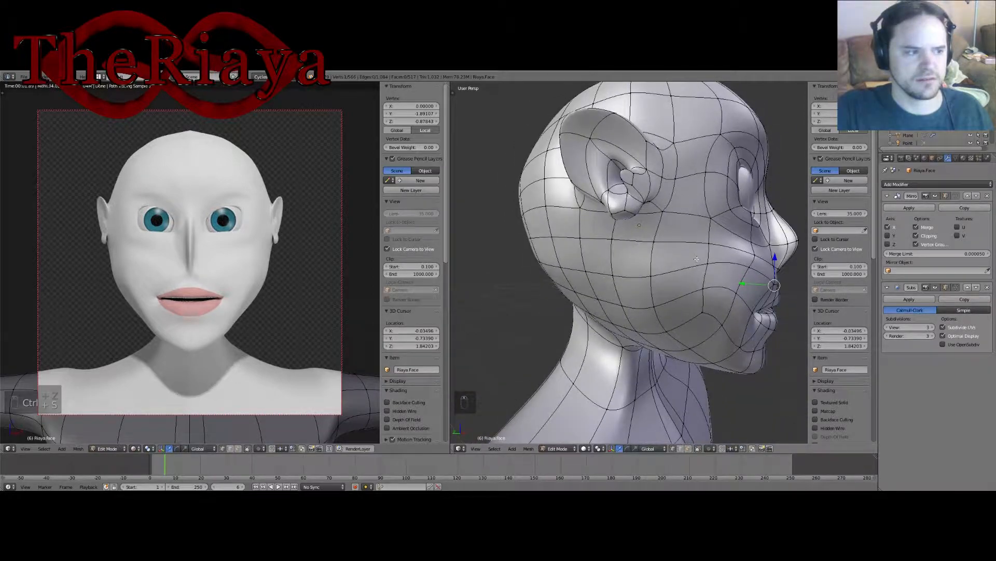
Step: Bring the camera closer to the face, select the Camera object and set its X location to 0
middle_drag(264, 248, 207, 252)
shift+middle_drag(208, 252, 371, 178)
scroll(271, 239, up, 4)
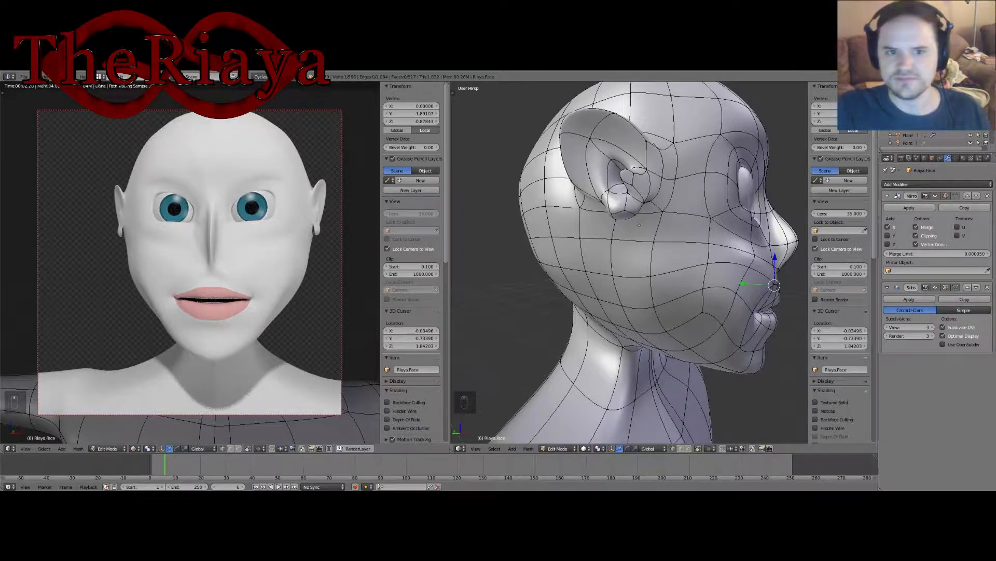
click(911, 119)
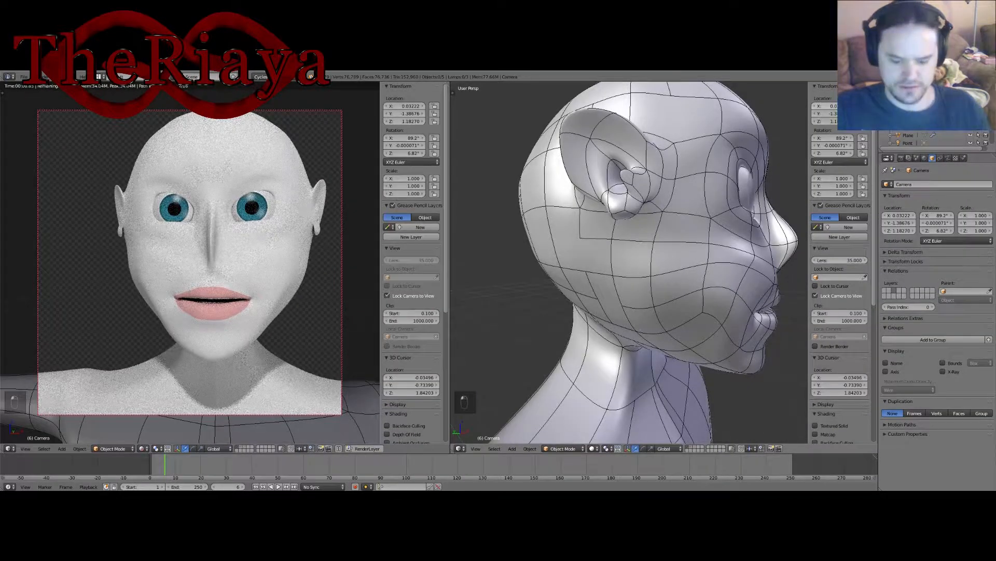
click(840, 105)
text(0)
key(Return)
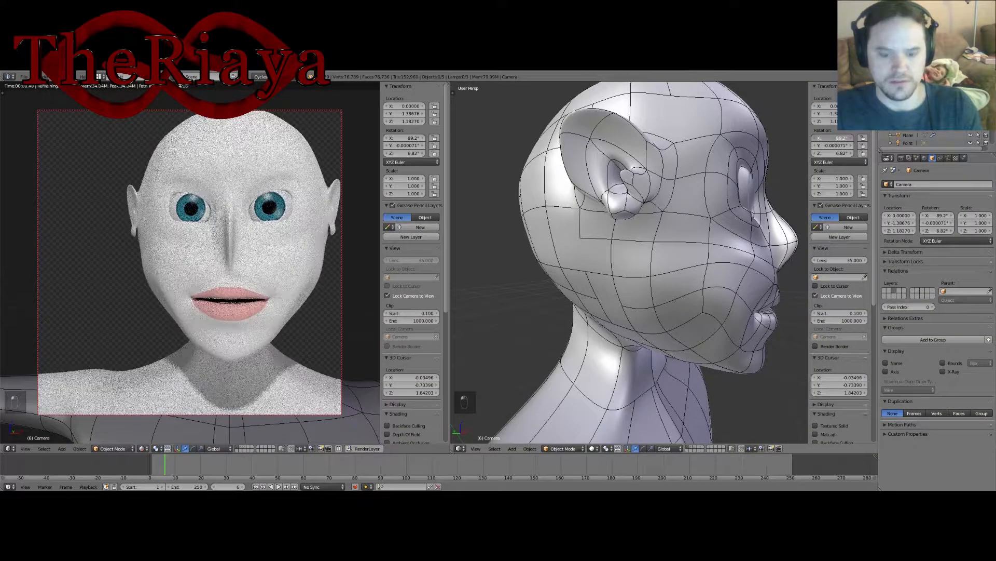
Step: Straighten the camera by setting its rotation to X 90°, Y 0° and Z 0°
key(Tab)
text(0)
key(Tab)
text(0)
key(Return)
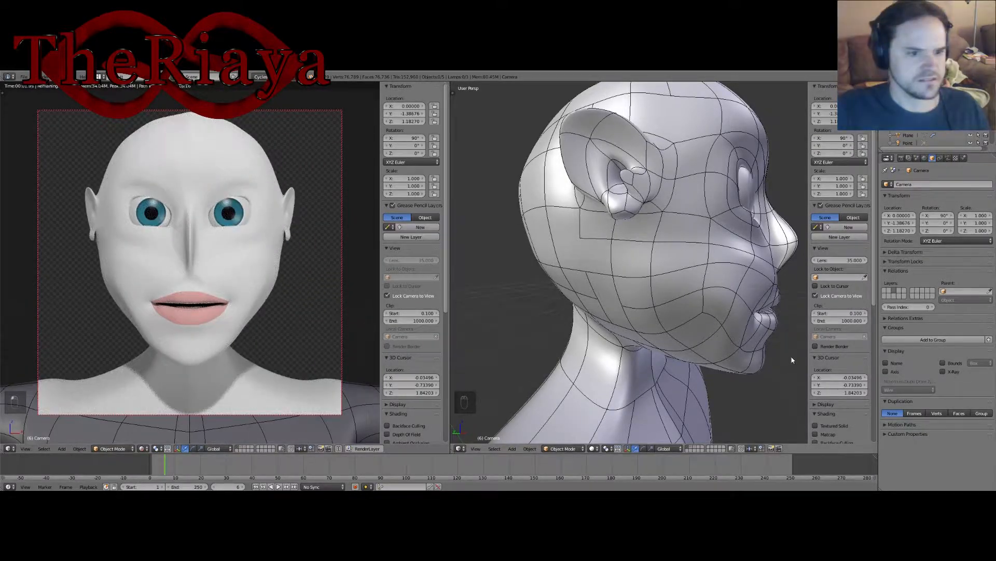
Step: Review the character's torso, waist and hips, and save the file over the existing one
middle_drag(790, 356, 704, 286)
key(ctrl+s)
scroll(704, 246, down, 3)
mouse_move(705, 248)
shift+middle_down()
mouse_move(714, 276)
mouse_move(715, 251)
shift+middle_up()
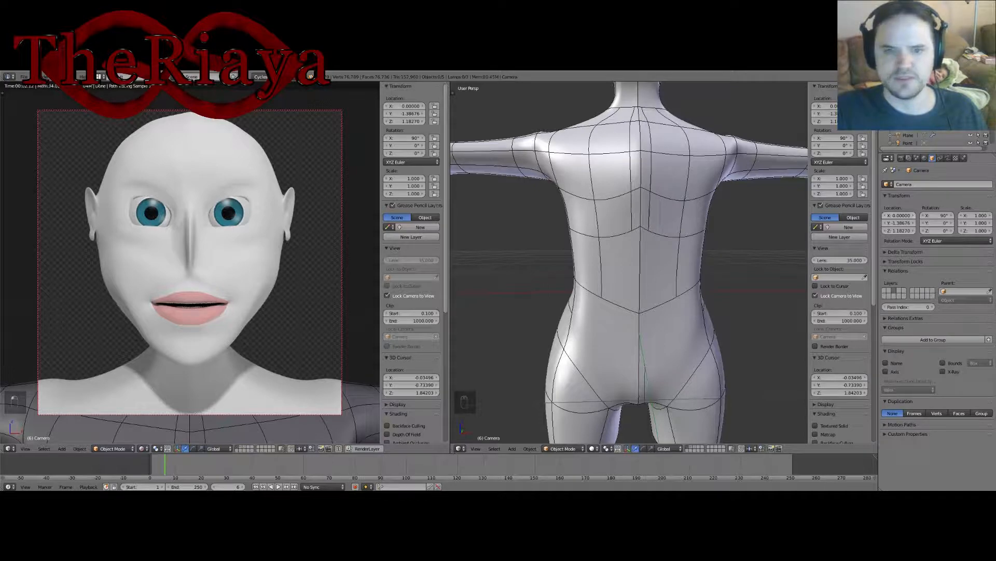
scroll(730, 238, down, 3)
scroll(730, 238, up, 4)
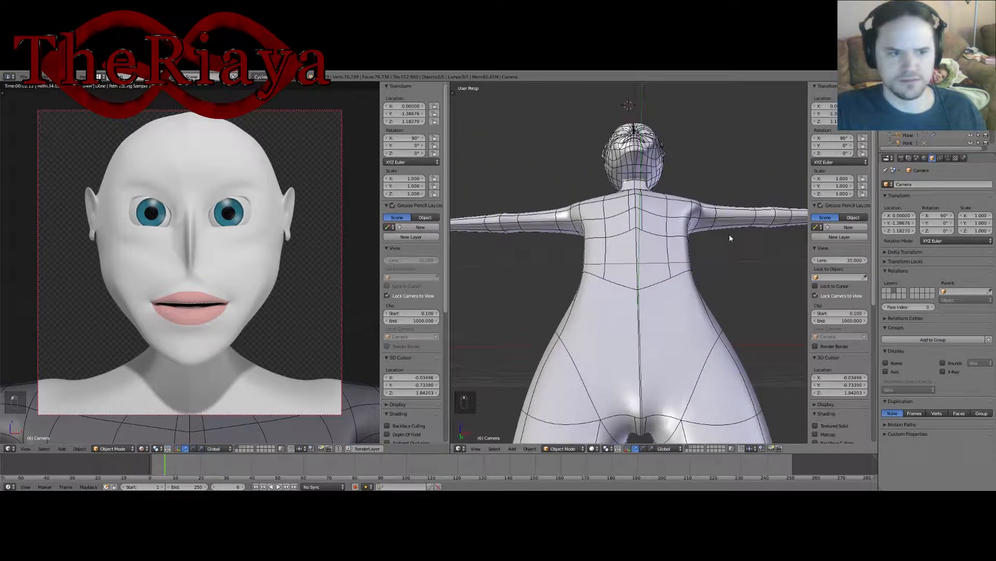
scroll(713, 258, down, 1)
key(ctrl+s)
click(716, 261)
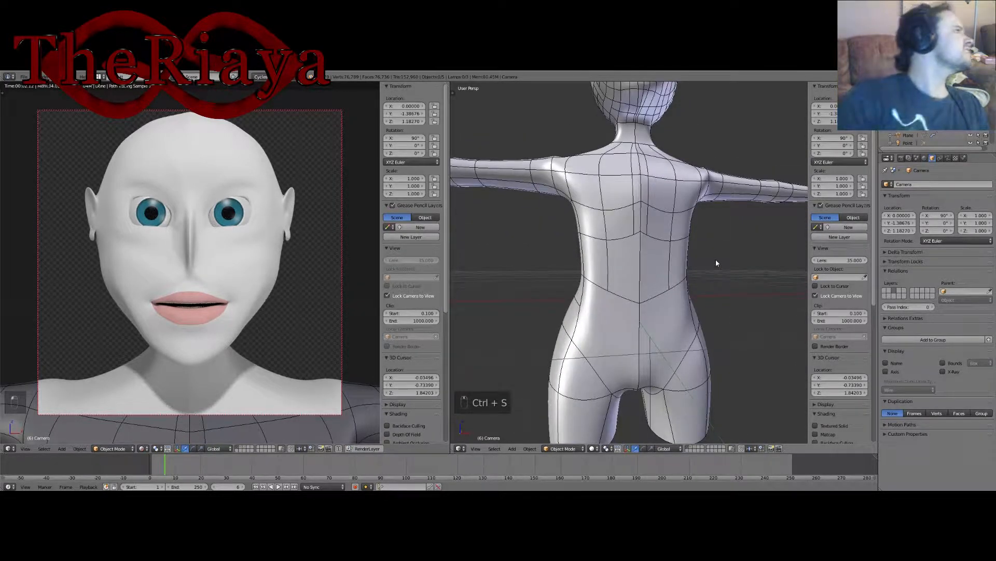
Step: Enter Edit Mode on the body mesh and move the mid-back vertex beside the spine outward along X
middle_drag(705, 252, 613, 258)
right_click(629, 251)
key(Tab)
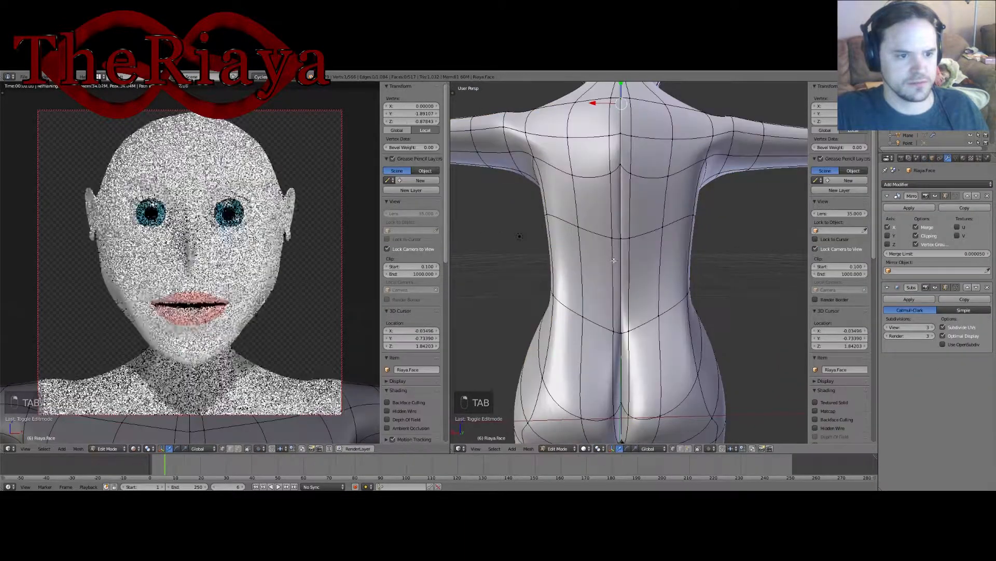
right_click(613, 312)
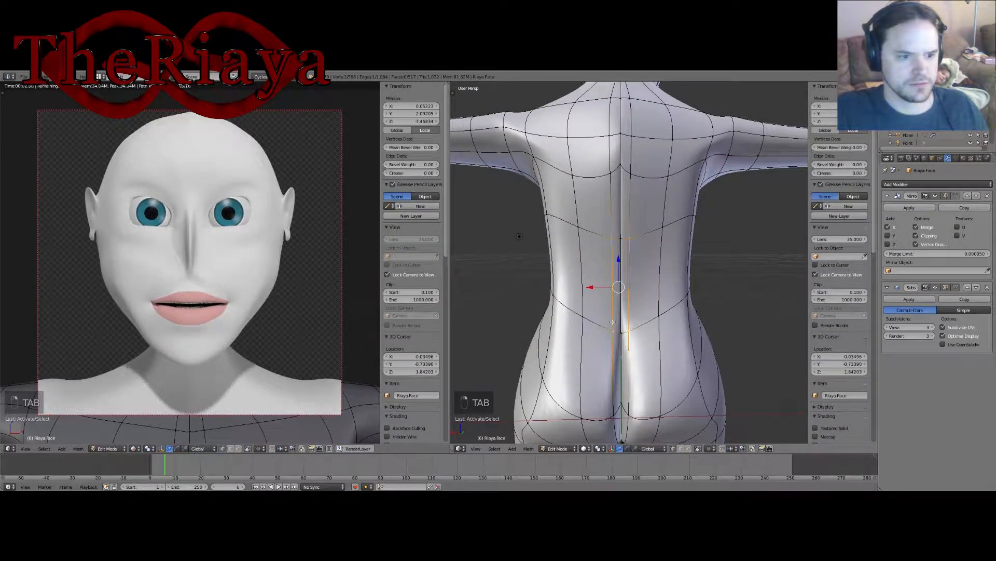
right_click(621, 238)
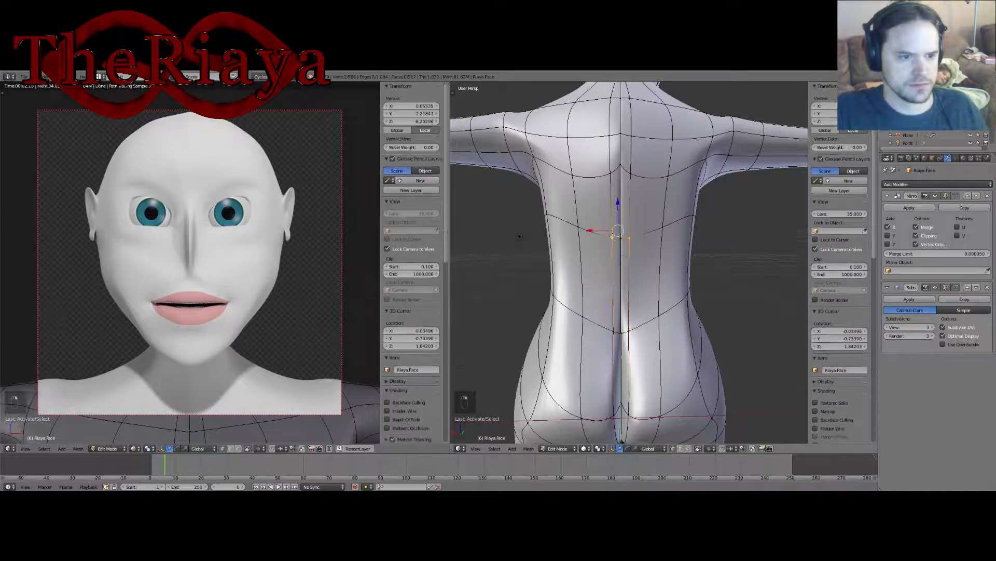
key(g)
key(x)
right_click(584, 232)
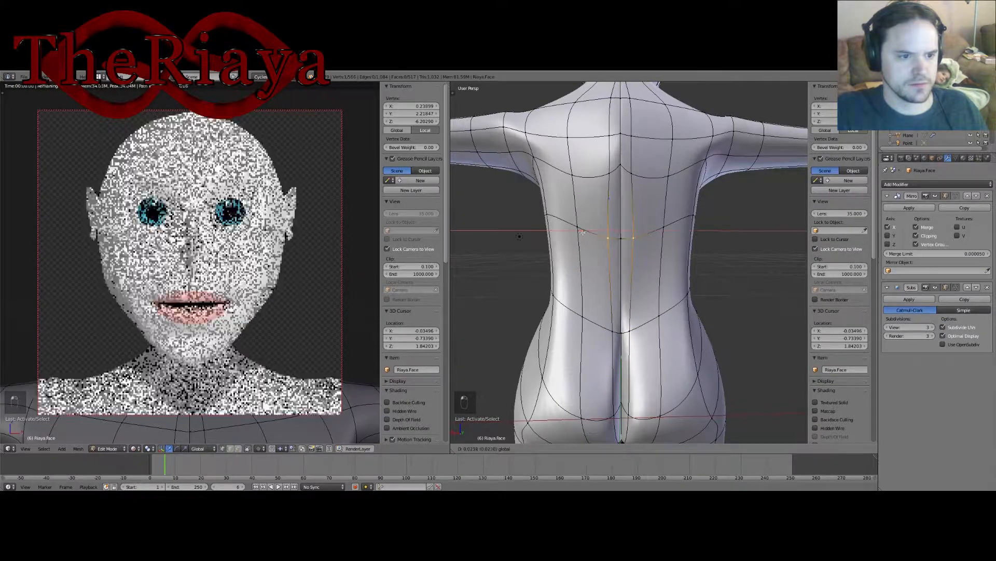
Step: Move the lower-back vertex beside the spine, just above the buttocks, outward along X
right_click(598, 339)
key(g)
key(x)
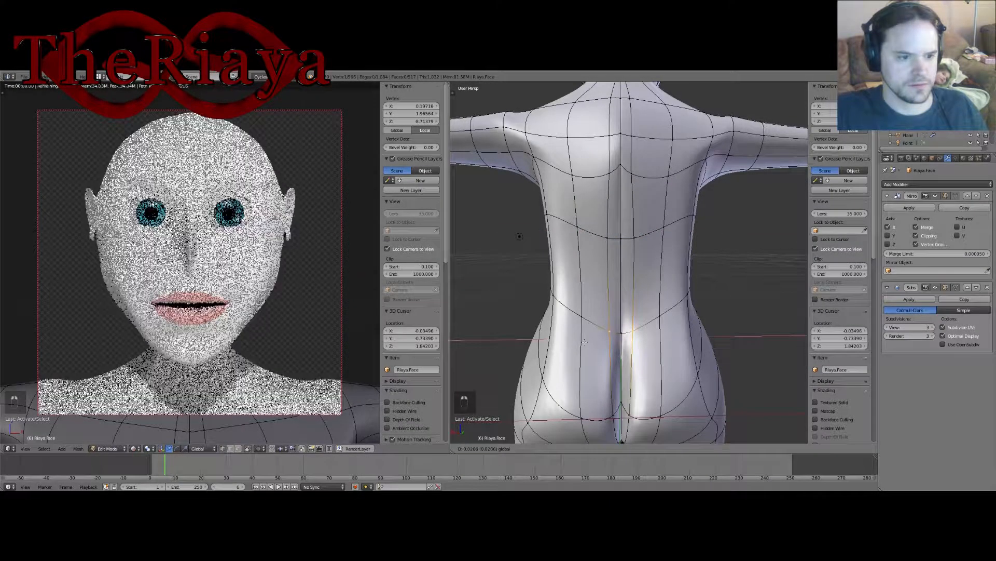
click(614, 352)
middle_drag(583, 318, 571, 307)
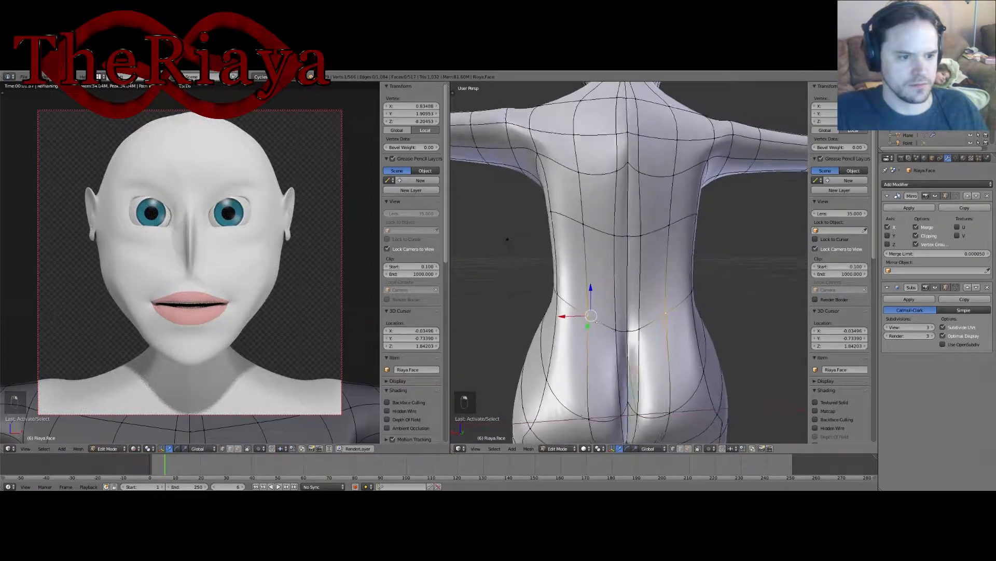
Step: Select the outer back vertex at the waist and adjust its height along Z
right_click(562, 293)
key(g)
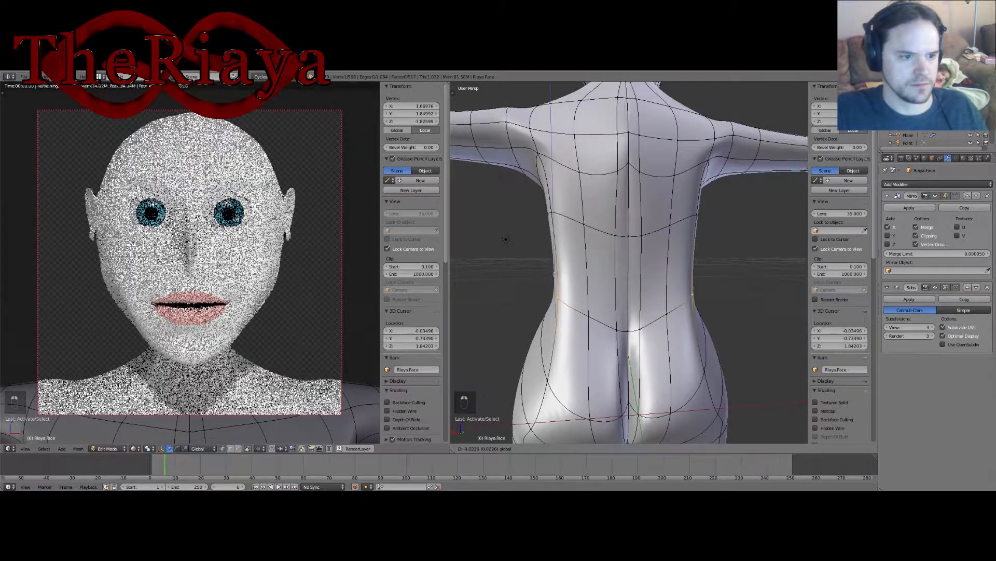
click(586, 310)
middle_drag(587, 310, 624, 305)
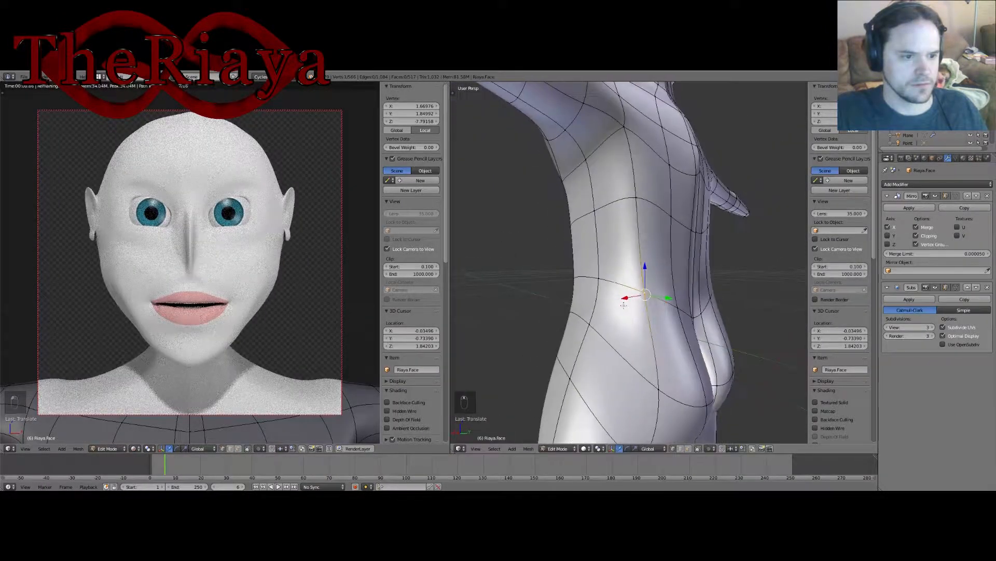
Step: Pull the camera back to frame the whole body, and move the vertex on the side of the waist slightly inward along X
right_click(602, 284)
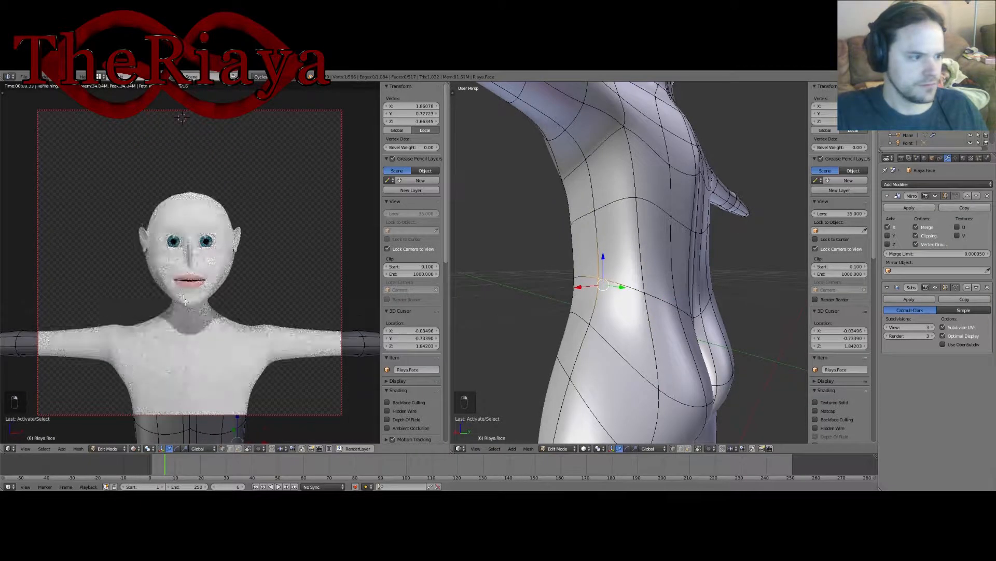
shift+middle_drag(221, 336, 226, 246)
scroll(220, 240, down, 2)
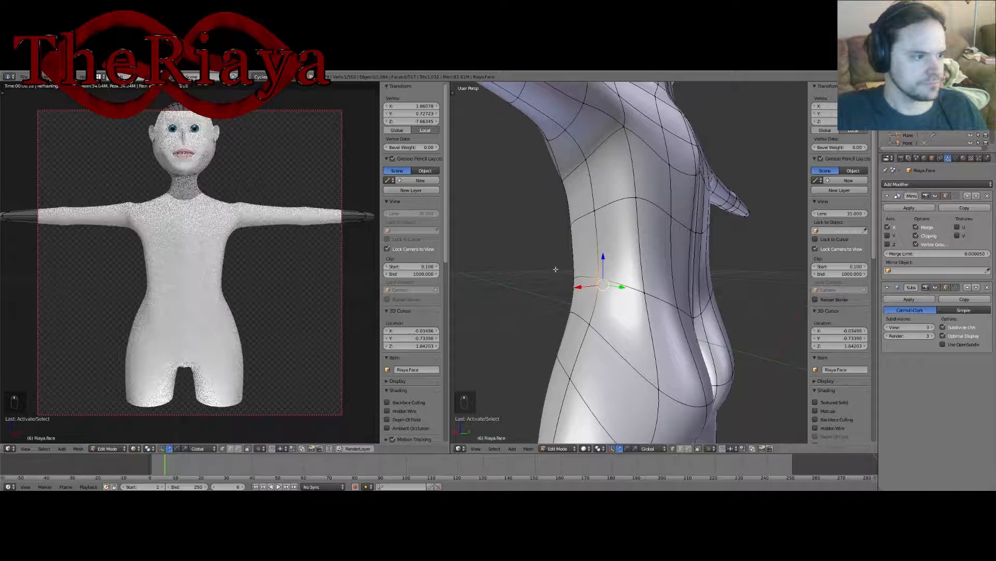
middle_drag(556, 270, 730, 278)
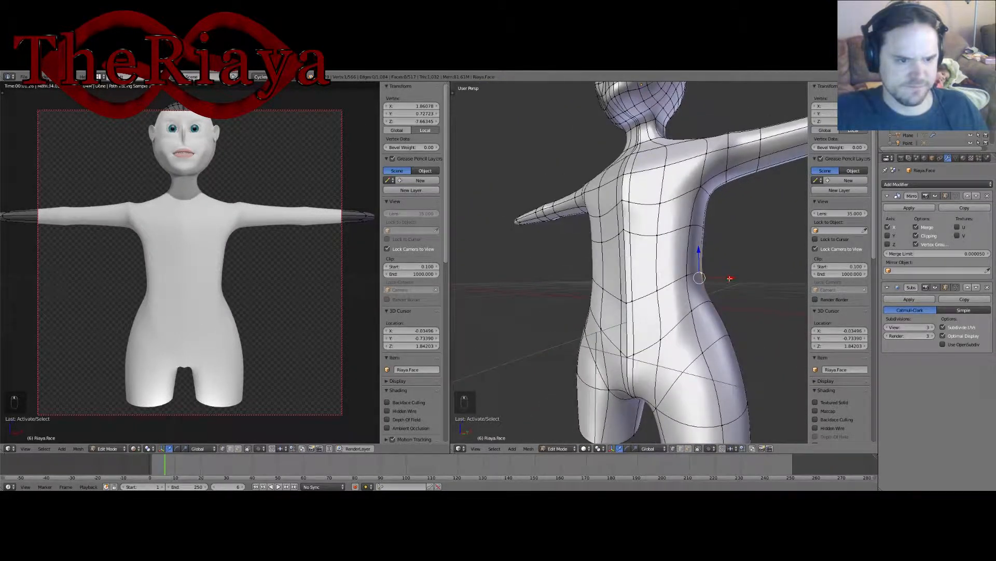
key(g)
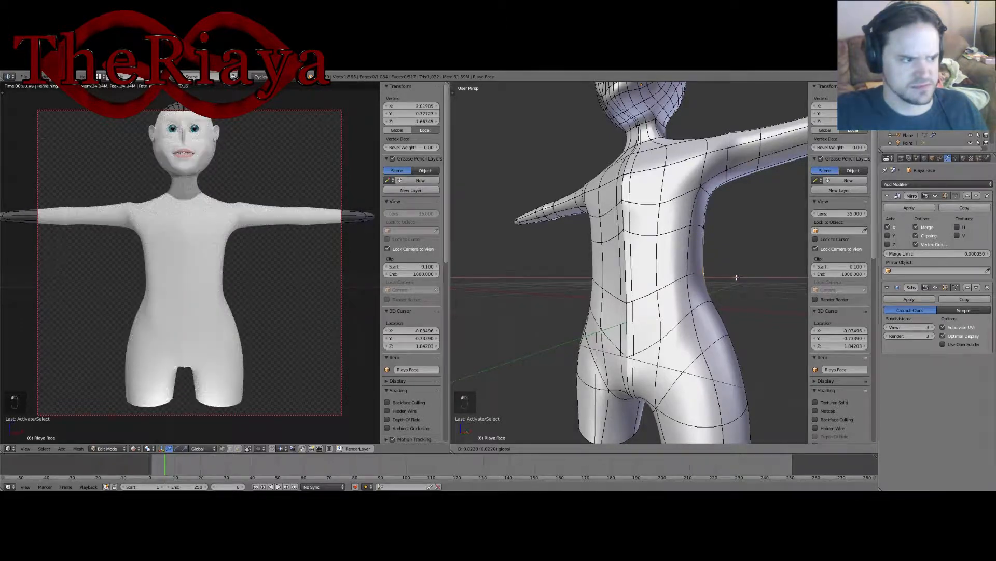
click(708, 288)
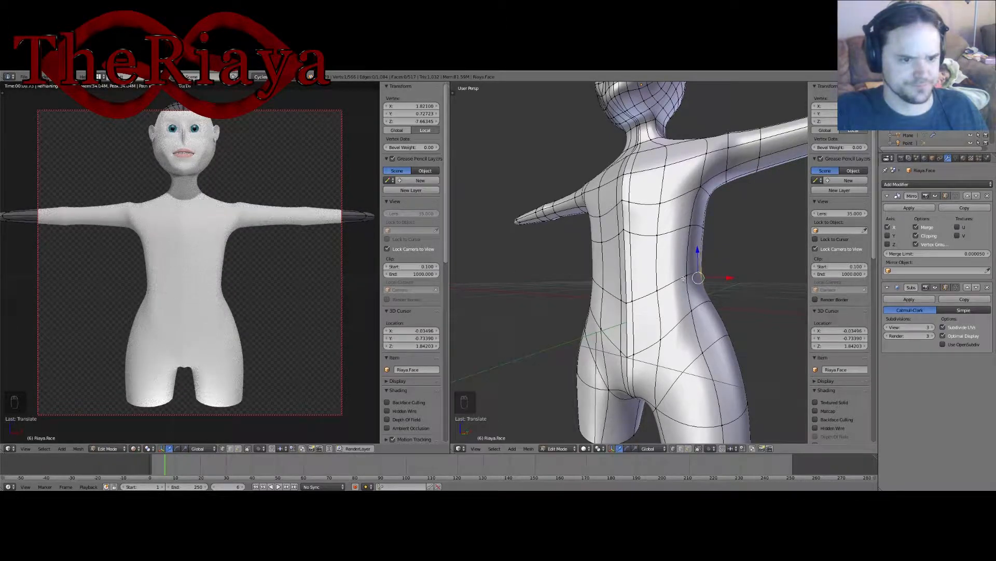
Step: Select all faces of the hips and legs below the waist through the mesh in front wireframe view, and restore solid shading
alt+right_click(706, 291)
middle_drag(672, 292, 643, 314)
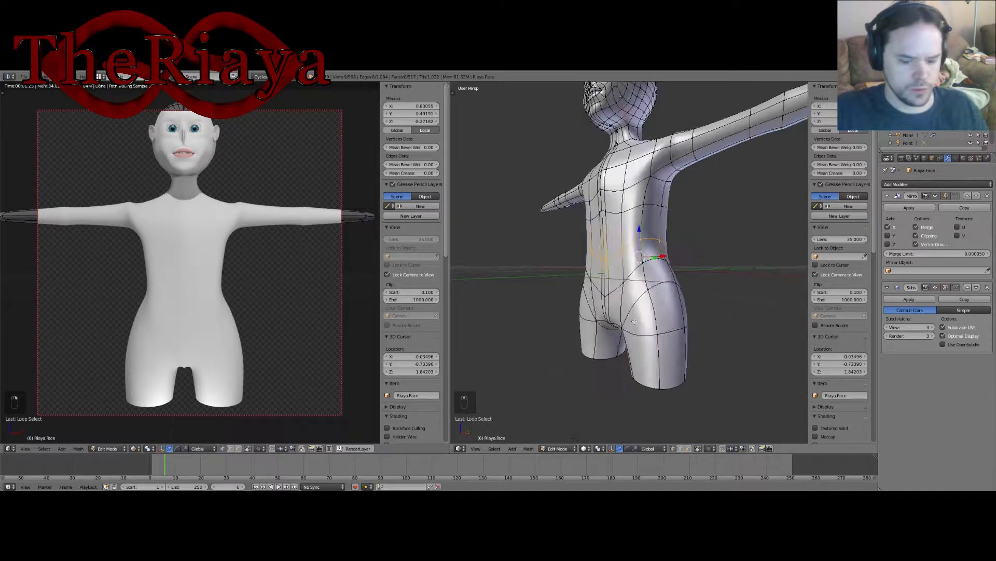
key(KP_1)
key(z)
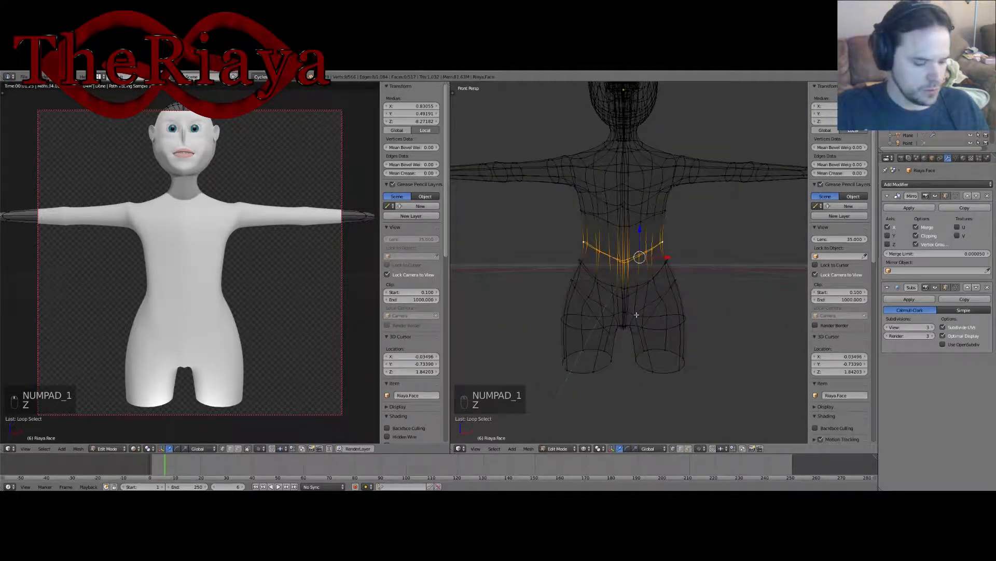
key(b)
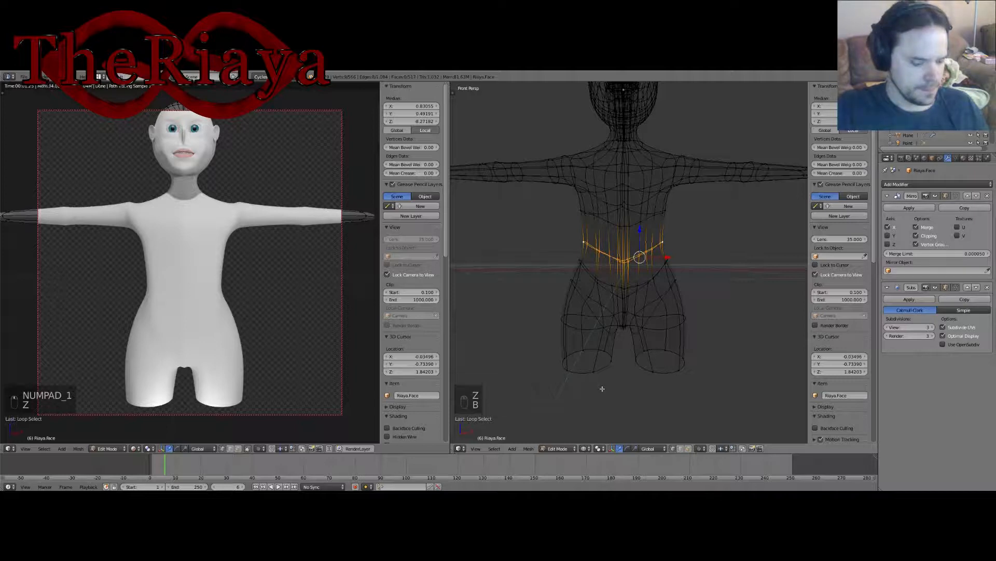
scroll(696, 437, up, 3)
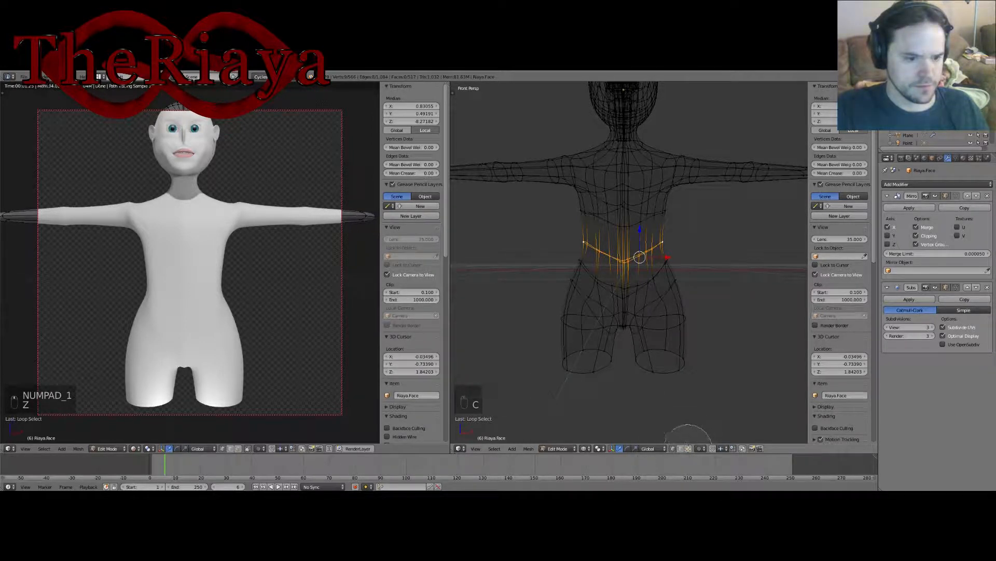
right_click(688, 448)
click(688, 448)
key(c)
mouse_move(662, 362)
mouse_down()
mouse_move(612, 349)
mouse_move(703, 328)
mouse_move(639, 339)
mouse_move(658, 301)
mouse_move(684, 290)
mouse_move(690, 262)
mouse_move(639, 285)
mouse_up()
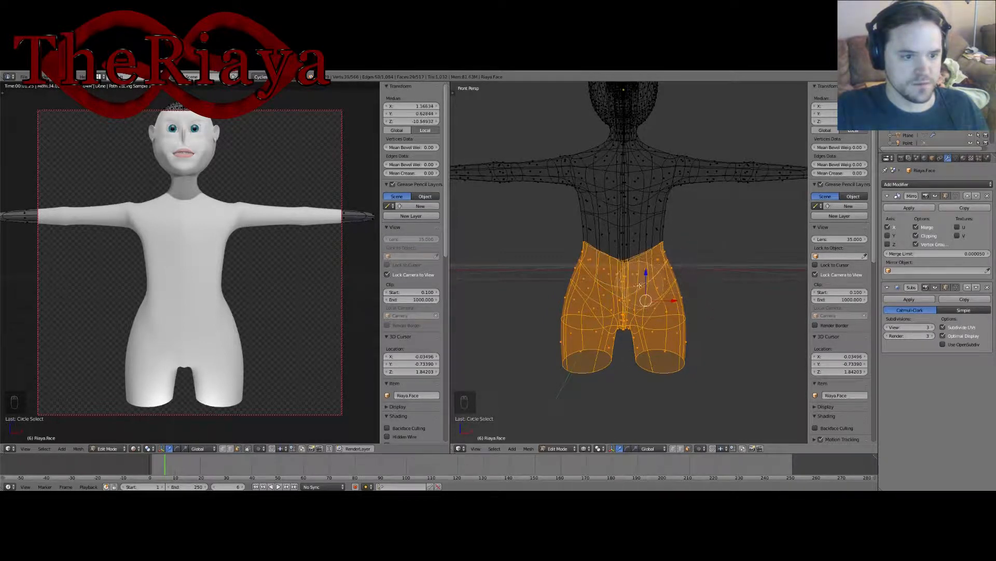
key(z)
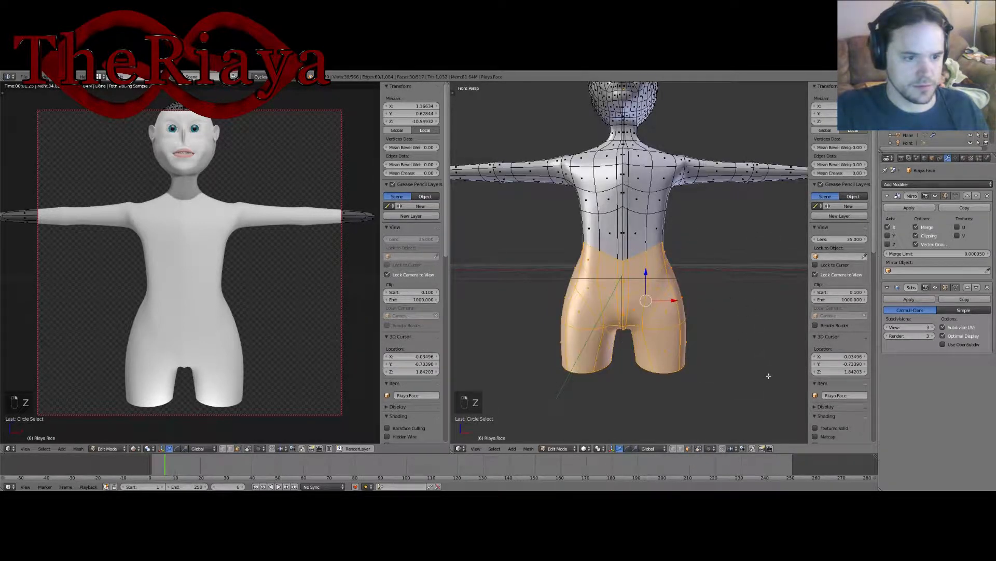
middle_drag(779, 373, 678, 379)
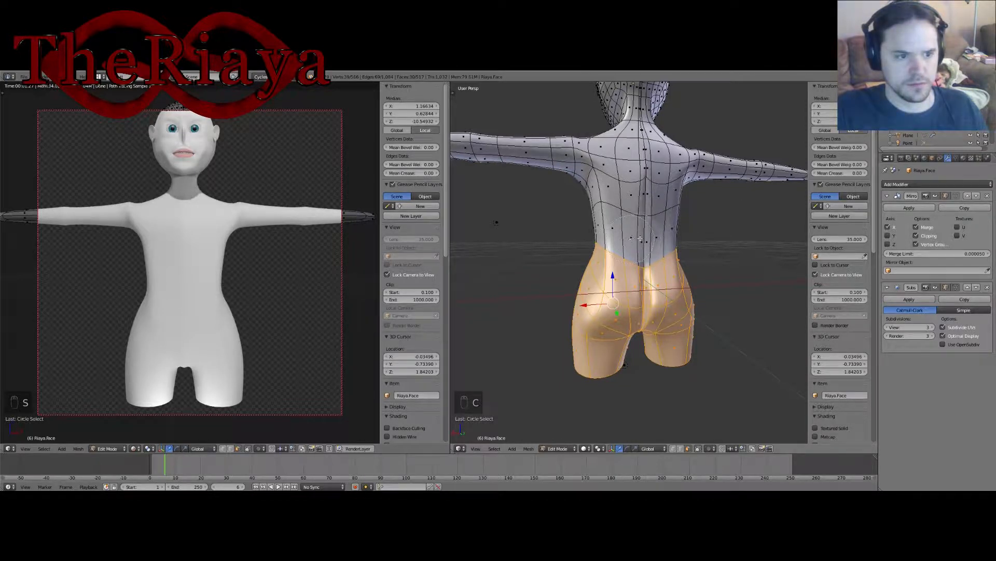
drag(668, 233, 650, 243)
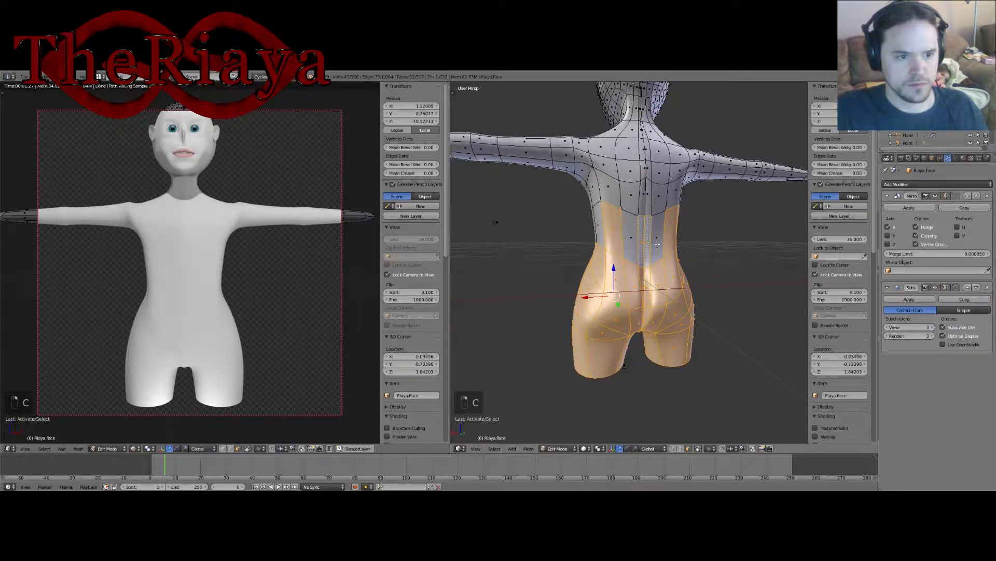
shift+right_click(658, 244)
mouse_move(594, 246)
middle_down()
mouse_move(654, 245)
mouse_move(587, 244)
middle_up()
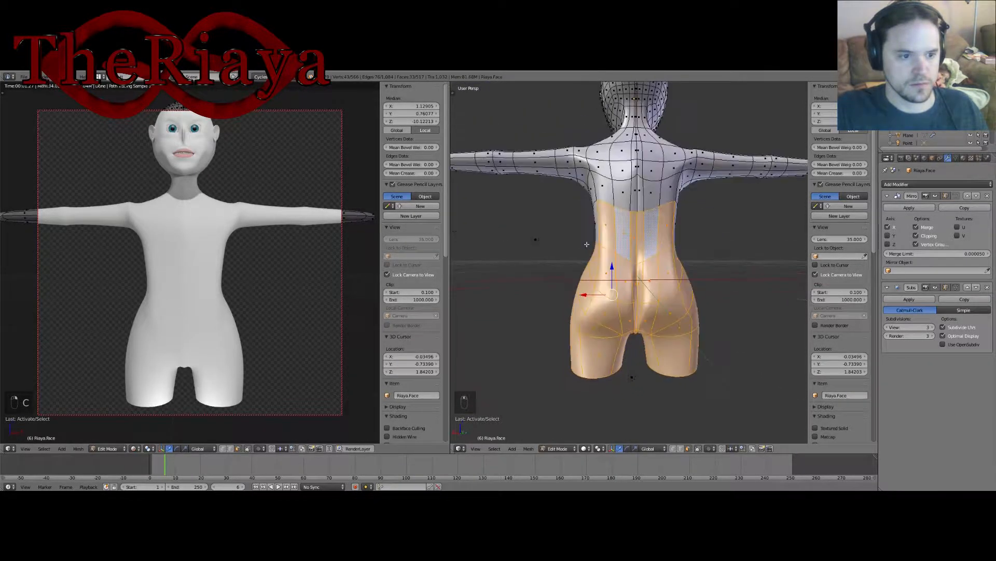
key(a)
Step: Select the rear faces from the lower back over the buttocks to the back of the thigh, and move them forward along Y
drag(625, 238, 638, 327)
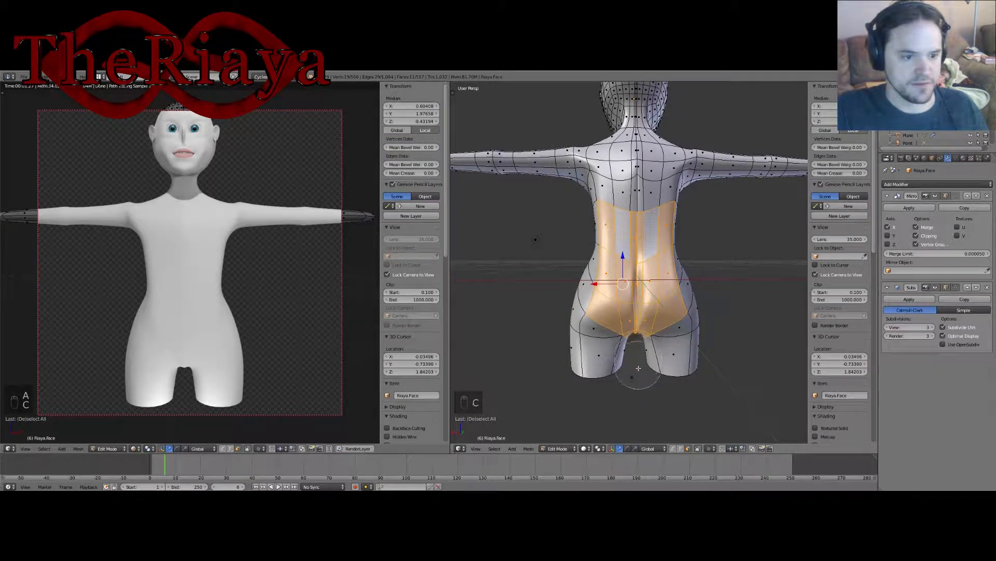
right_click(696, 363)
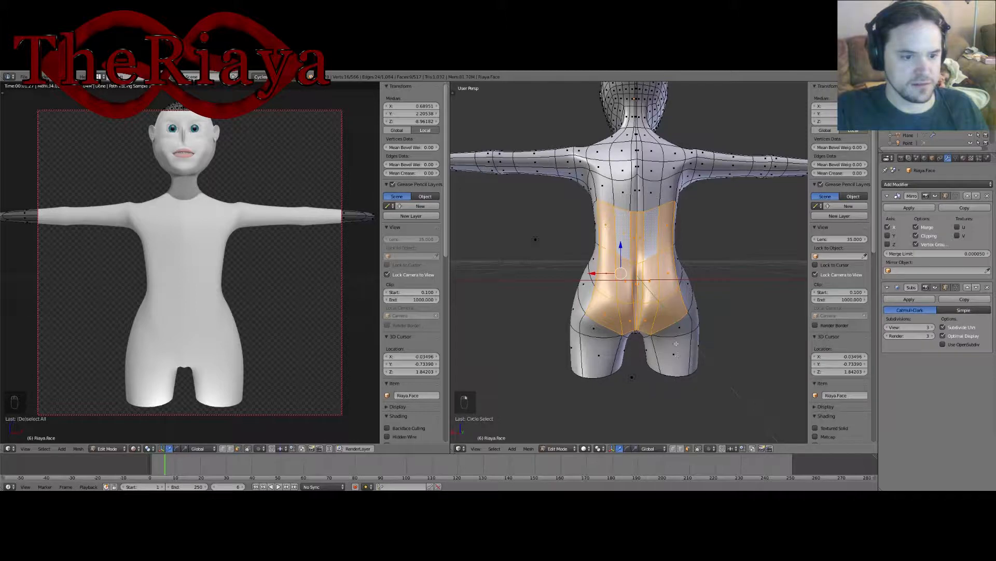
shift+right_click(680, 331)
shift+right_click(678, 357)
middle_drag(611, 362, 689, 285)
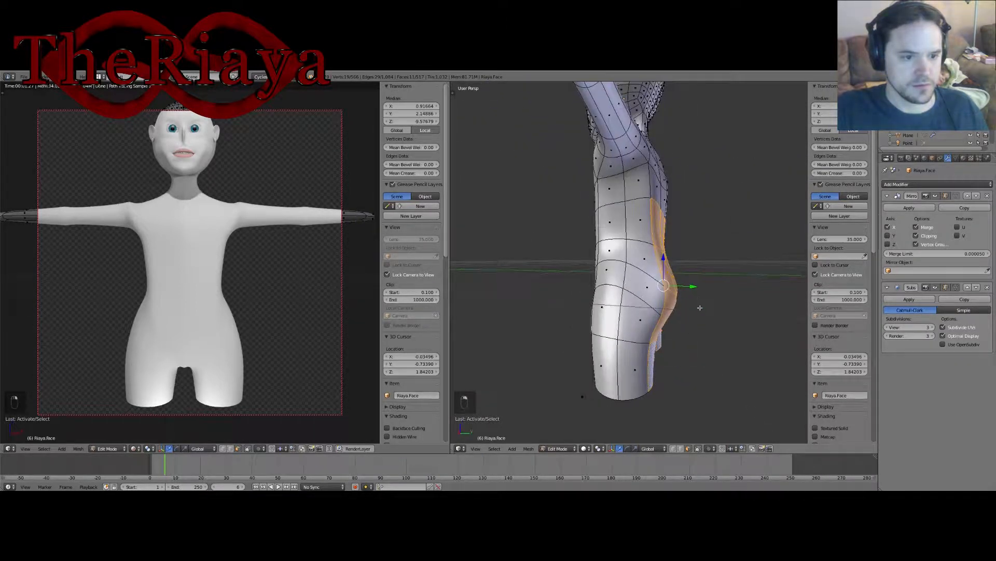
key(g)
key(y)
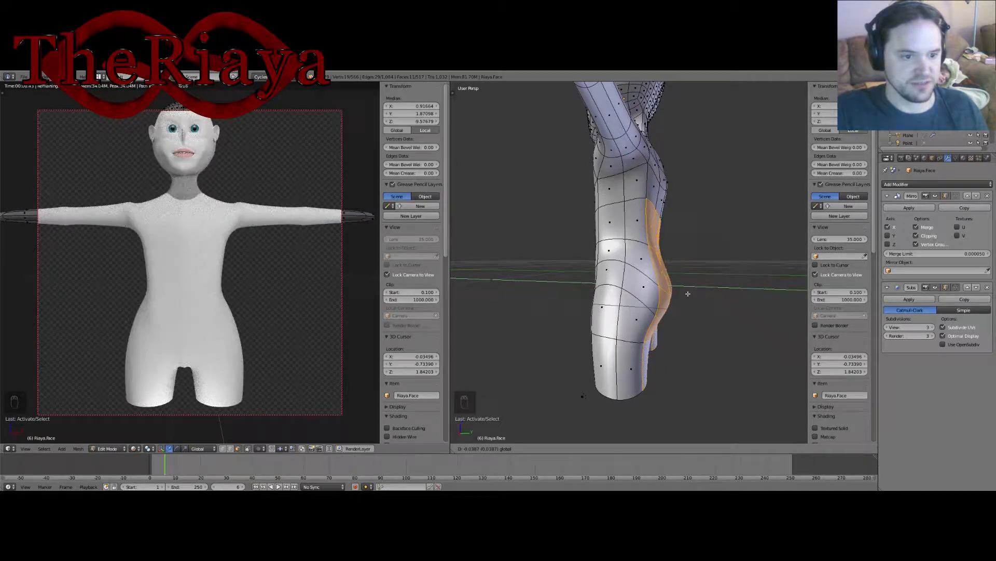
click(683, 284)
Step: Select the faces along the outer side of the hip and thigh, and move them slightly inward along X
middle_drag(683, 284, 609, 314)
right_click(686, 310)
shift+right_click(670, 370)
shift+right_click(676, 365)
middle_drag(676, 358, 722, 338)
shift+right_click(655, 315)
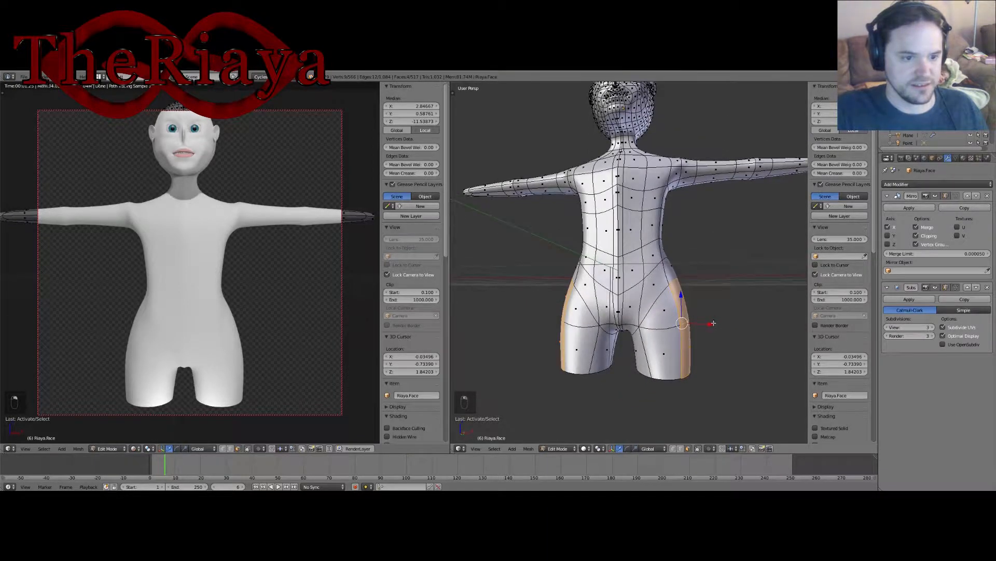
key(g)
key(x)
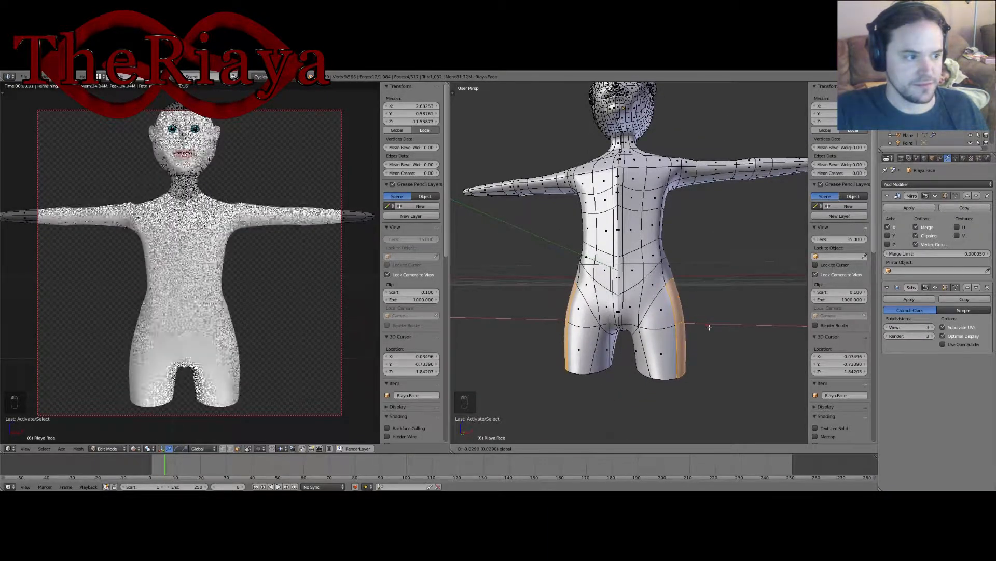
click(709, 327)
Step: Select the front faces of the lower abdomen and pelvis, and push them back along Y to flatten the area
scroll(703, 286, up, 2)
right_click(638, 289)
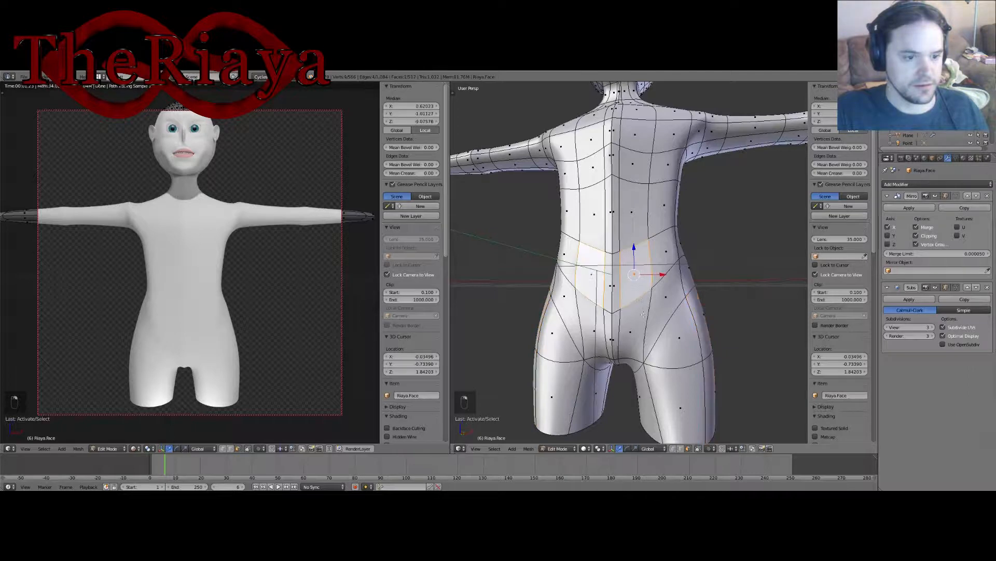
shift+right_click(634, 330)
shift+right_click(615, 338)
shift+right_click(616, 287)
middle_drag(618, 287, 557, 284)
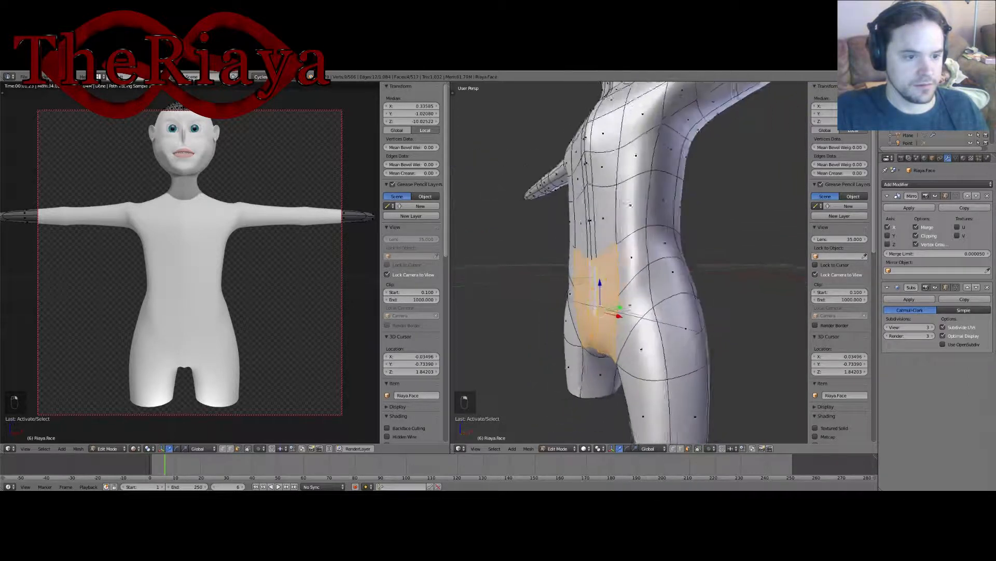
middle_drag(630, 305, 614, 295)
key(g)
key(y)
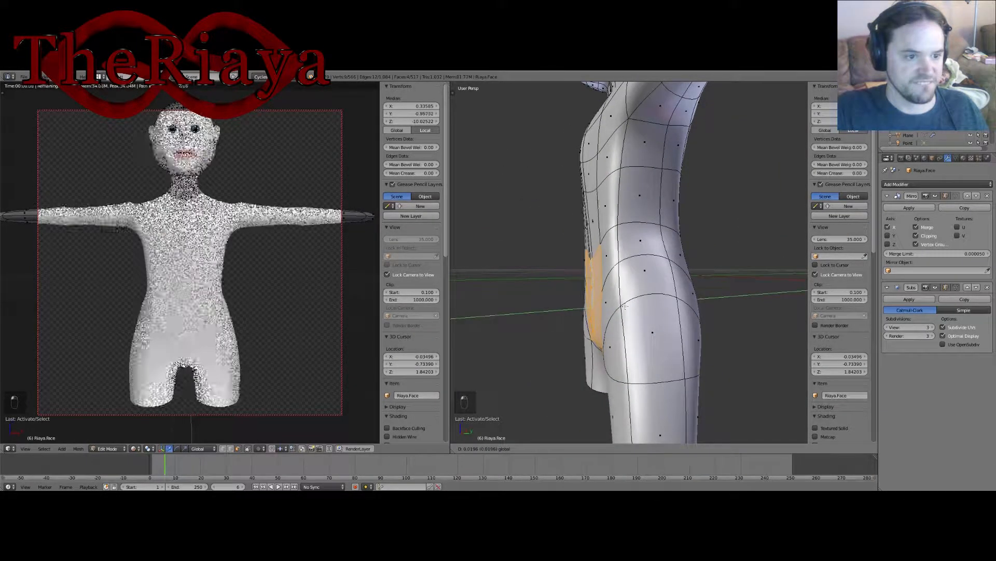
click(628, 306)
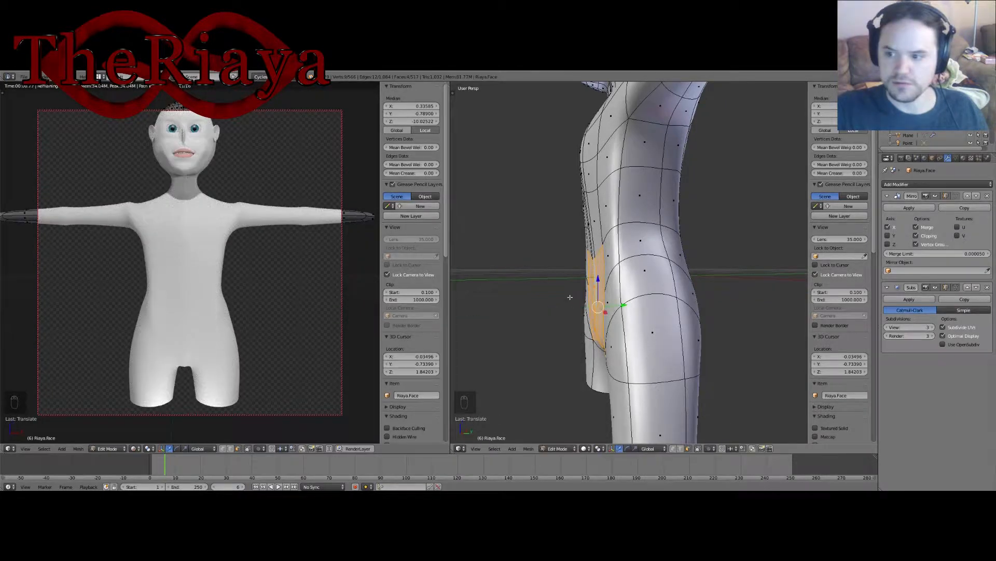
Step: Switch to vertex selection, select the crotch vertices at the body's centerline, and reposition them lower along Z and farther forward along Y
middle_drag(628, 306, 633, 270)
right_click(628, 338)
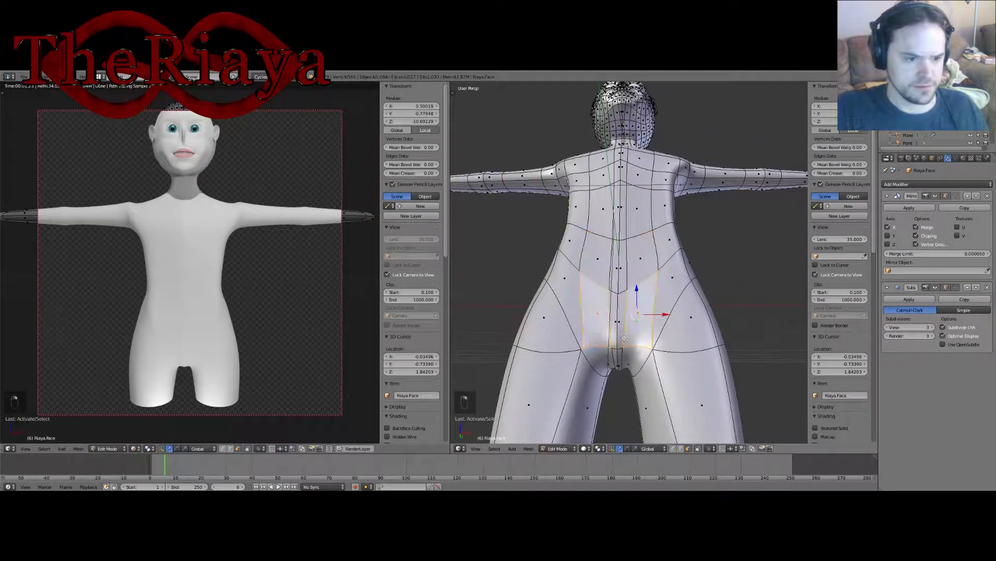
click(681, 451)
right_click(617, 352)
mouse_move(617, 352)
middle_down()
mouse_move(602, 353)
mouse_move(619, 354)
middle_up()
drag(619, 354, 627, 352)
middle_drag(627, 351, 615, 328)
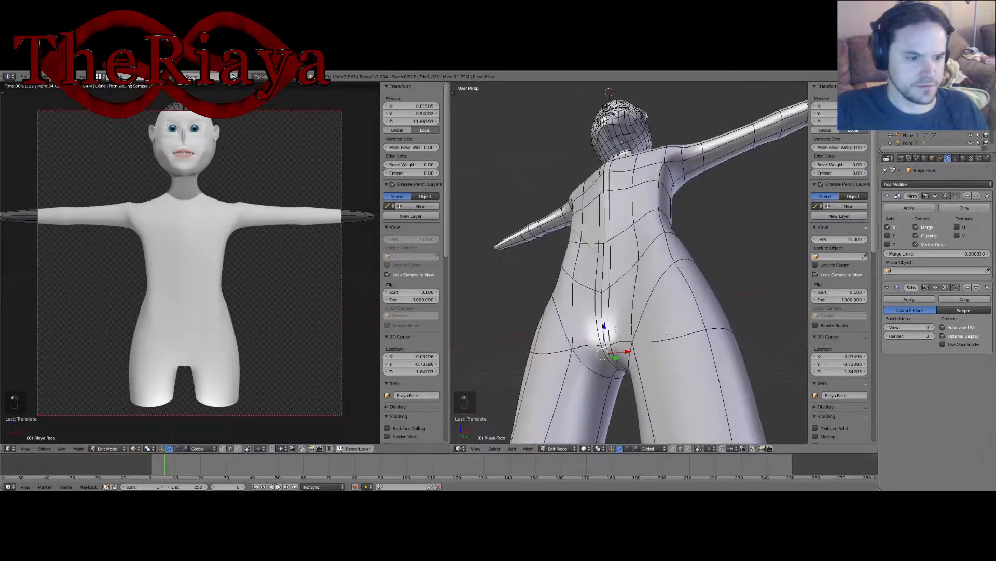
drag(605, 324, 605, 331)
middle_drag(606, 331, 566, 358)
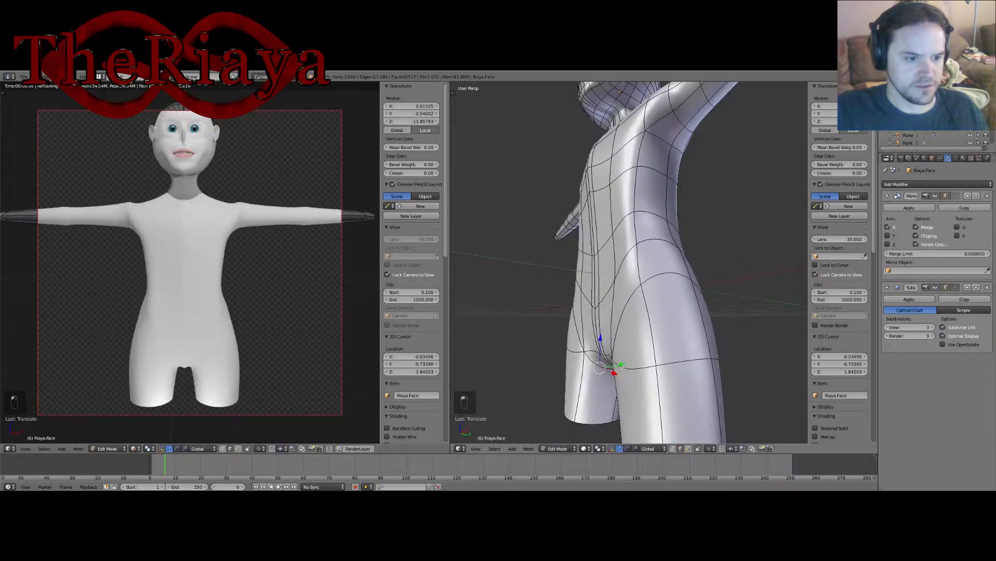
drag(624, 362, 618, 357)
middle_drag(617, 357, 642, 341)
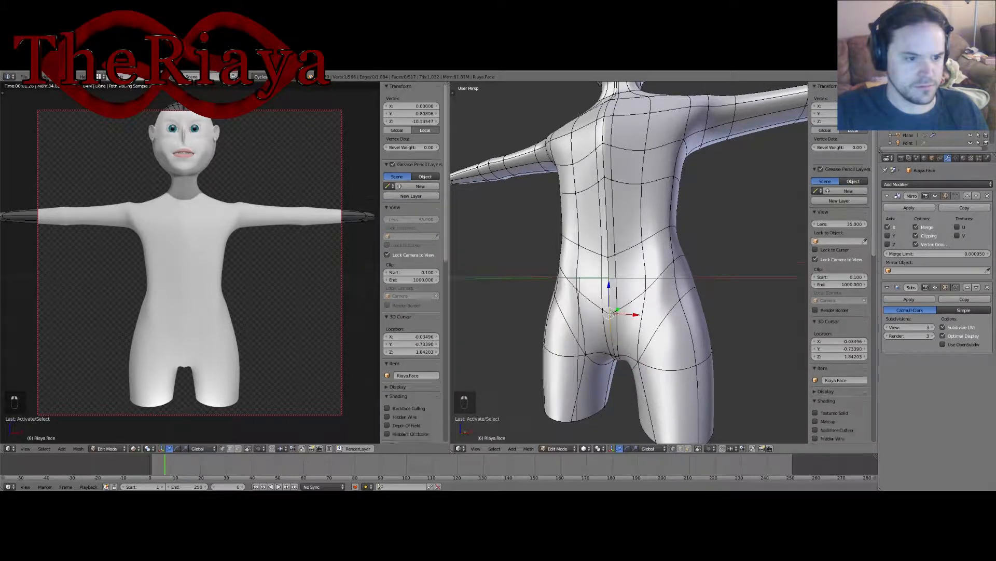
Step: Select the center vertices of the lower abdomen above the crotch and move them slightly forward along Y
right_click(618, 325)
middle_drag(617, 325, 615, 311)
drag(620, 306, 614, 308)
middle_drag(614, 308, 649, 291)
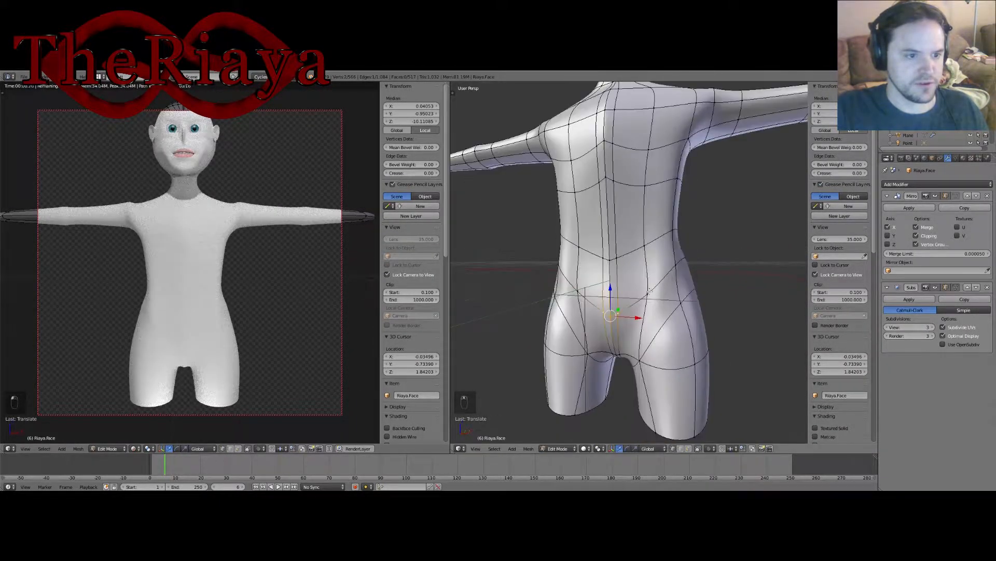
alt+right_click(639, 245)
key(s)
key(x)
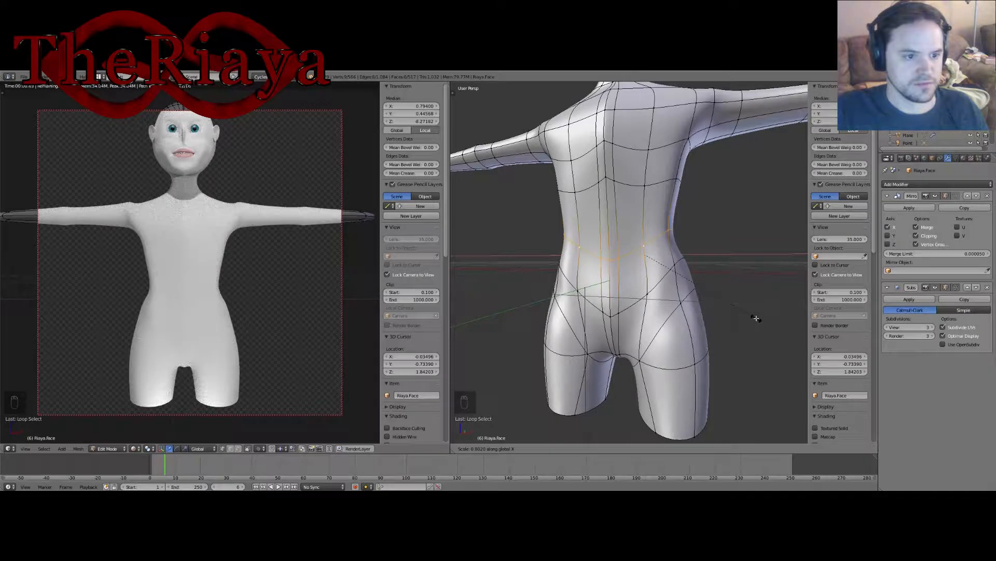
click(691, 316)
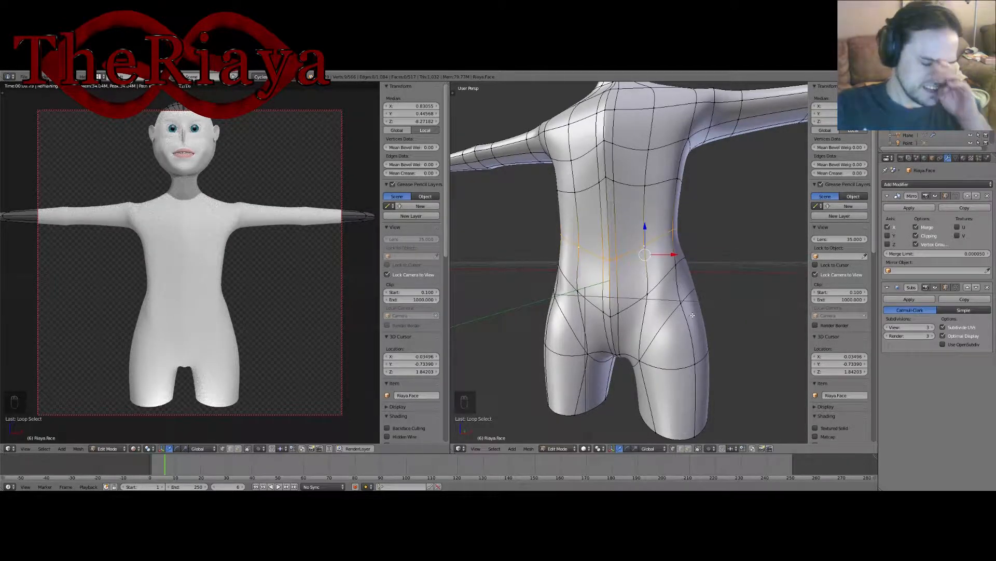
Step: Select the vertices of the waist loop away from the centerline, and move them inward along X to narrow the waist
middle_drag(692, 315, 558, 241)
right_click(667, 236)
shift+right_click(605, 242)
shift+right_click(636, 241)
shift+right_click(617, 248)
middle_drag(618, 247, 713, 243)
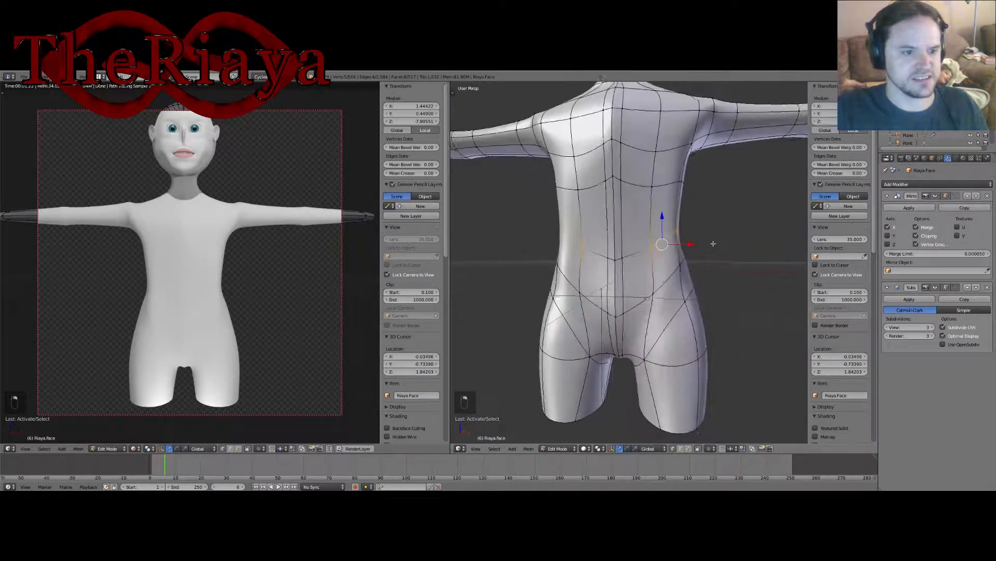
key(g)
key(x)
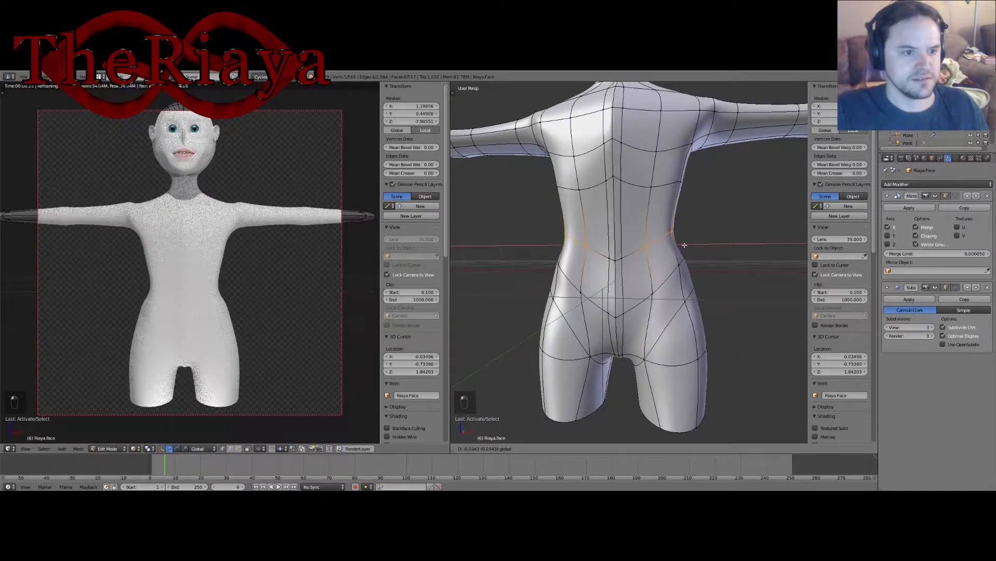
click(685, 242)
Step: Reposition the front hip vertex just below the waist inward along X, slightly lower along Z and farther back along Y
right_click(702, 261)
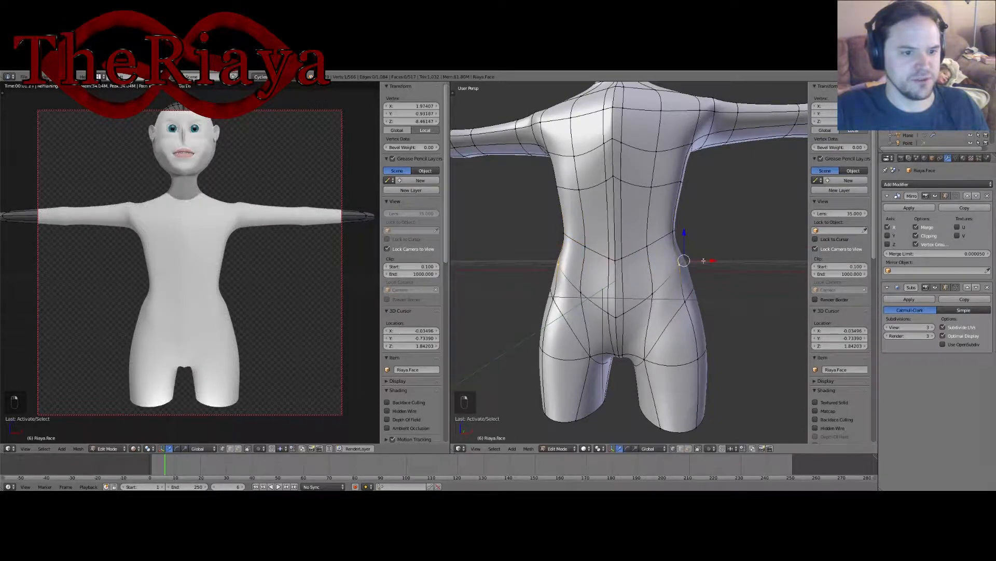
key(g)
key(x)
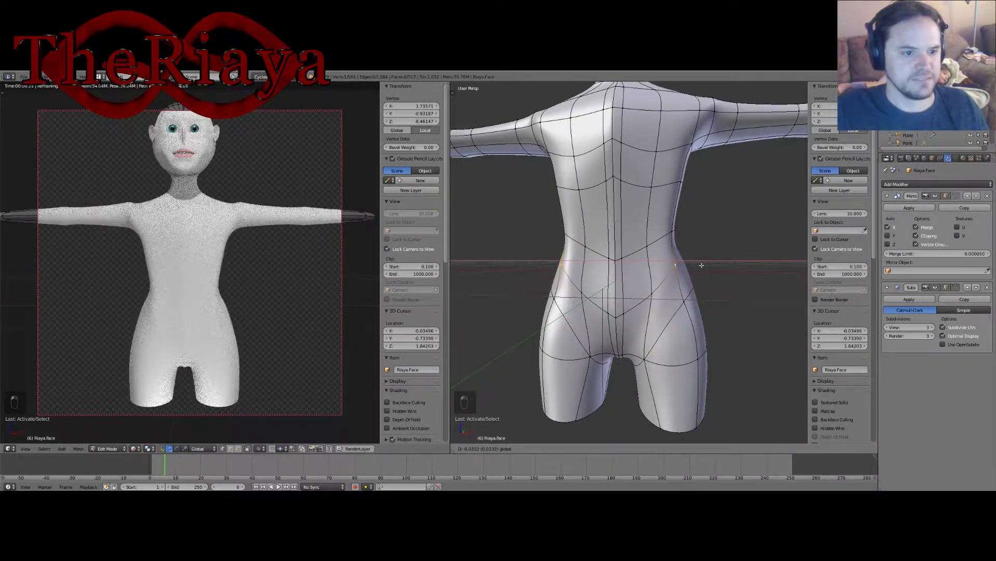
drag(702, 265, 678, 248)
middle_drag(678, 248, 648, 288)
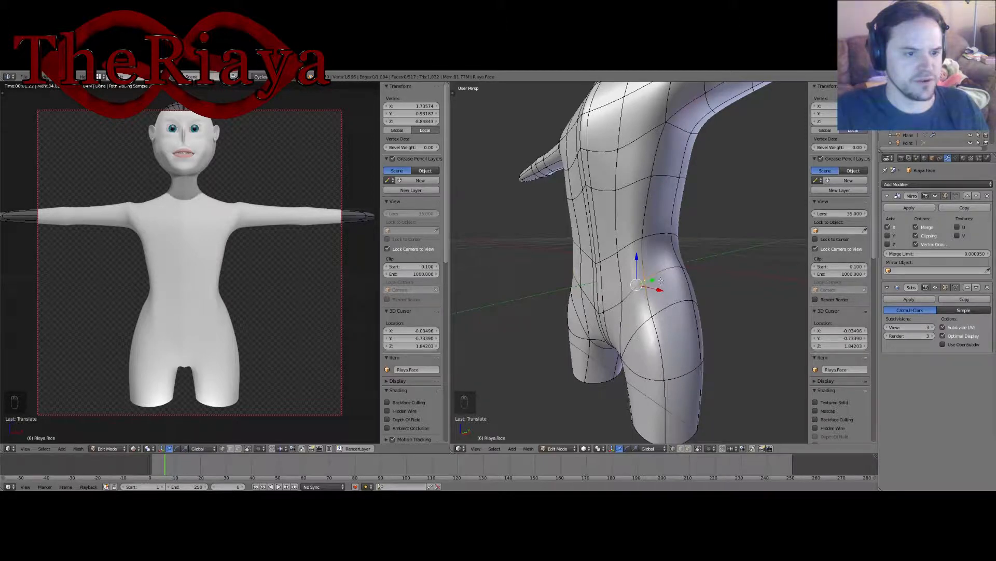
drag(653, 280, 672, 291)
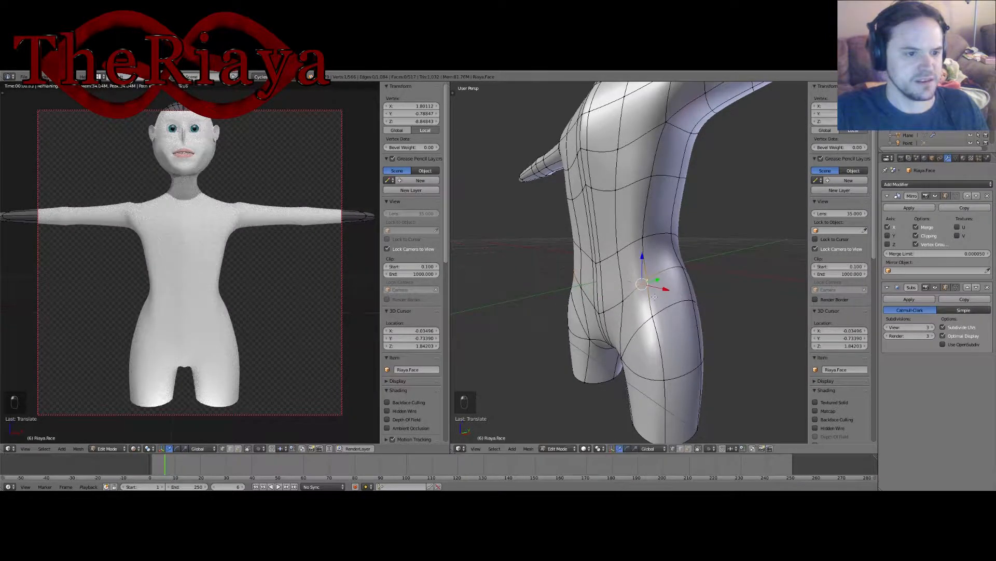
middle_drag(672, 291, 703, 286)
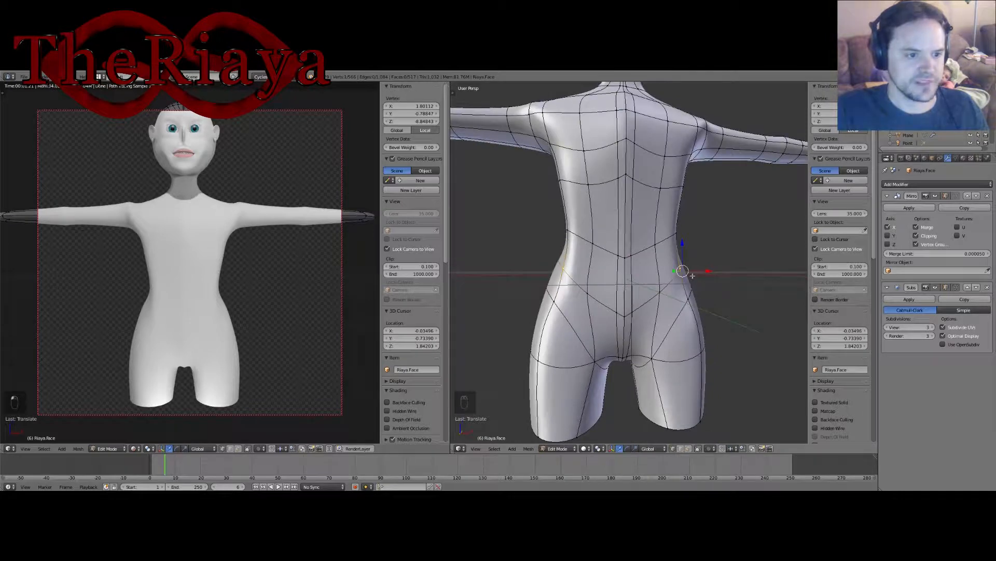
Step: Select the waist edge loop, scale it to about 0.96 along Y, and raise it slightly along Z
alt+right_click(649, 244)
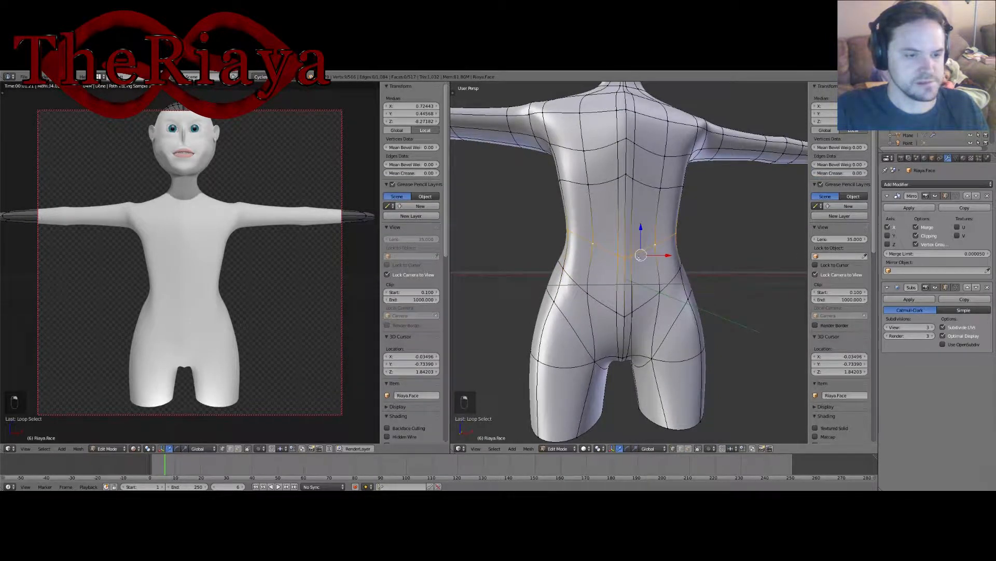
middle_drag(669, 285, 711, 286)
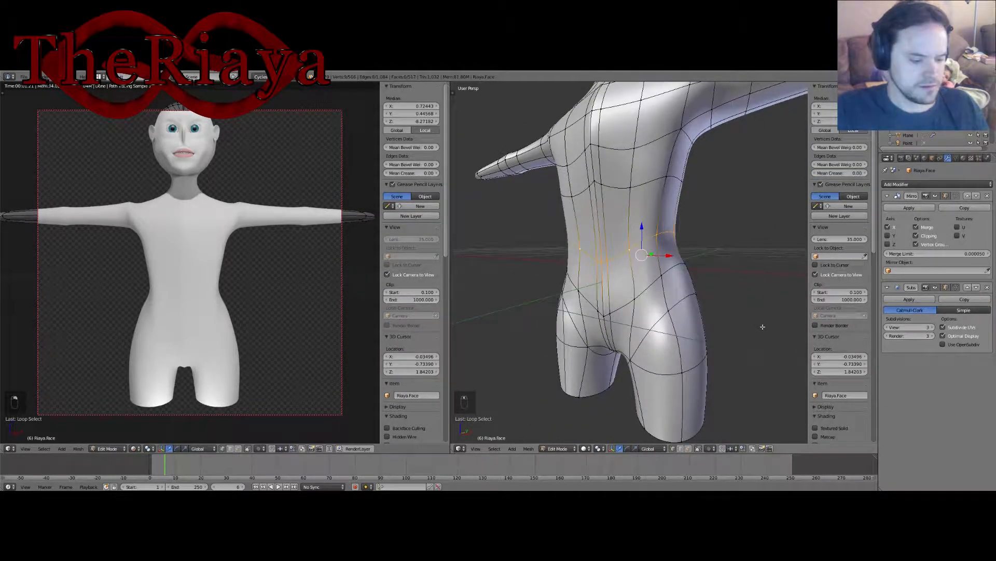
key(s)
key(y)
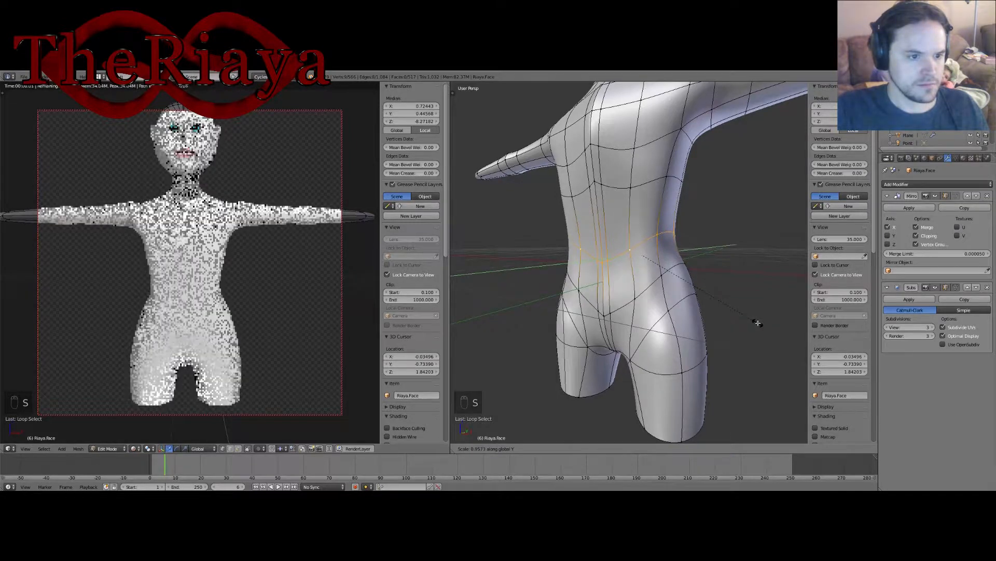
click(757, 323)
middle_drag(758, 323, 771, 289)
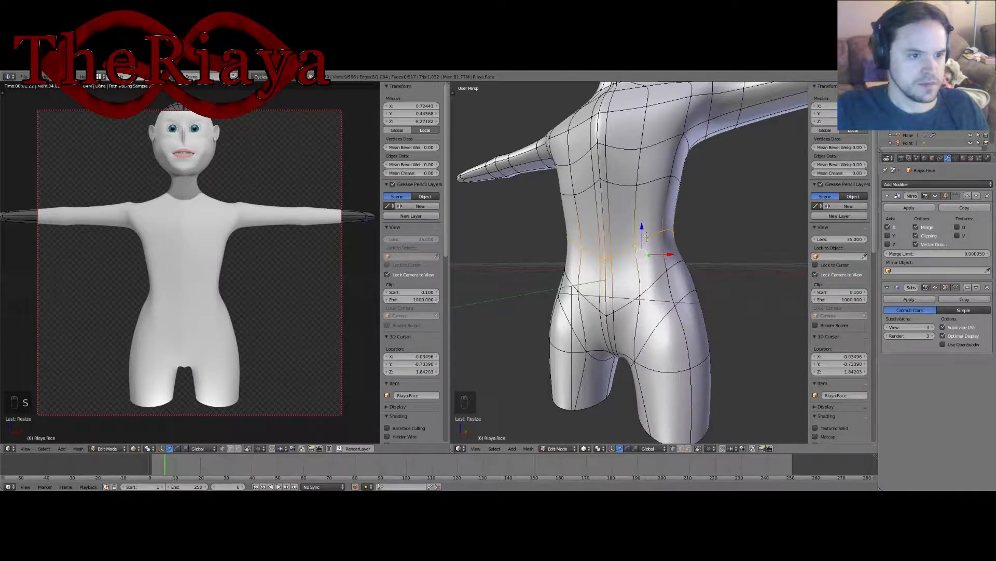
middle_drag(647, 238, 686, 246)
drag(643, 227, 646, 216)
Step: Raise the center vertices of the waist loop along Z on both the front and the back of the body
right_click(608, 247)
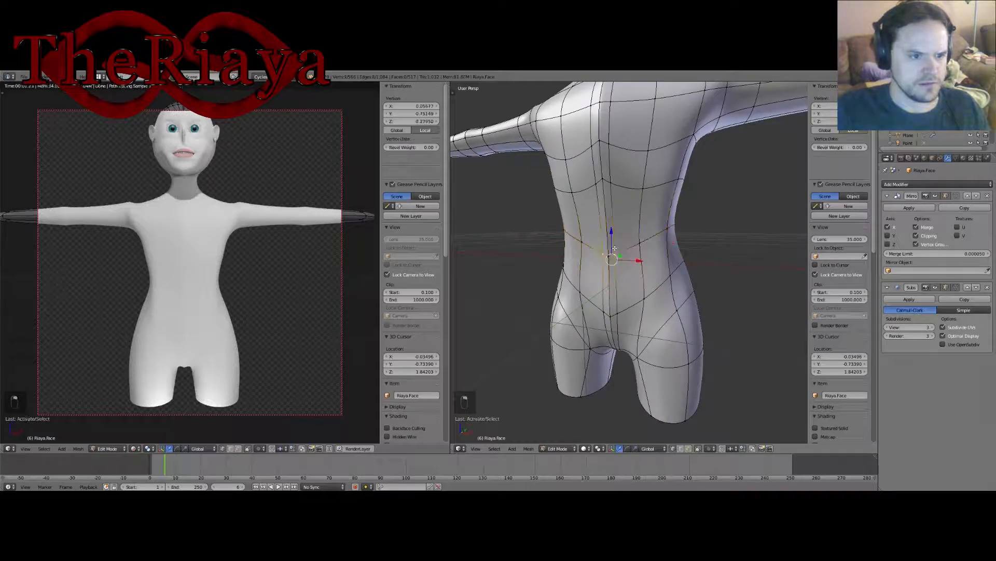
key(g)
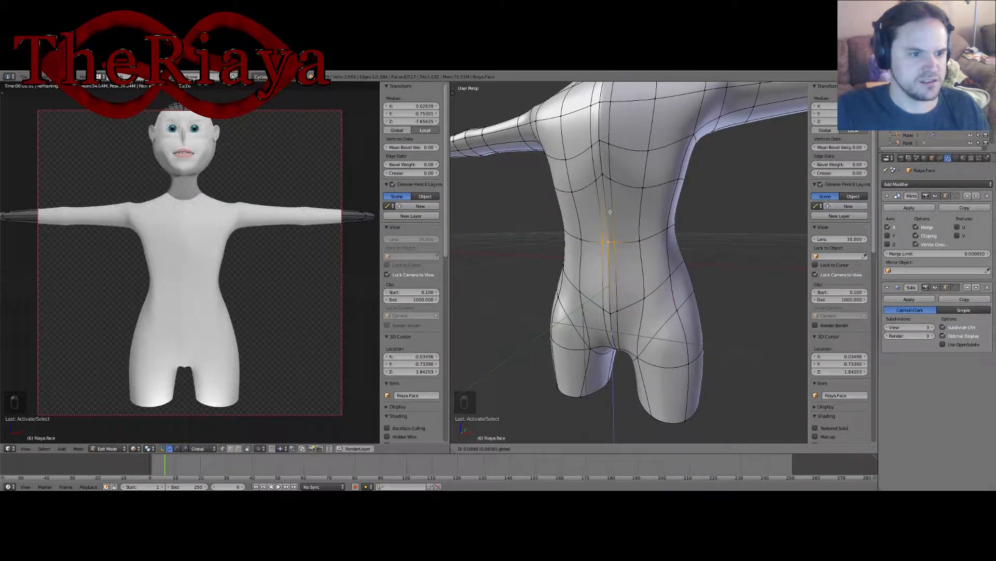
middle_drag(733, 245, 570, 244)
right_click(629, 253)
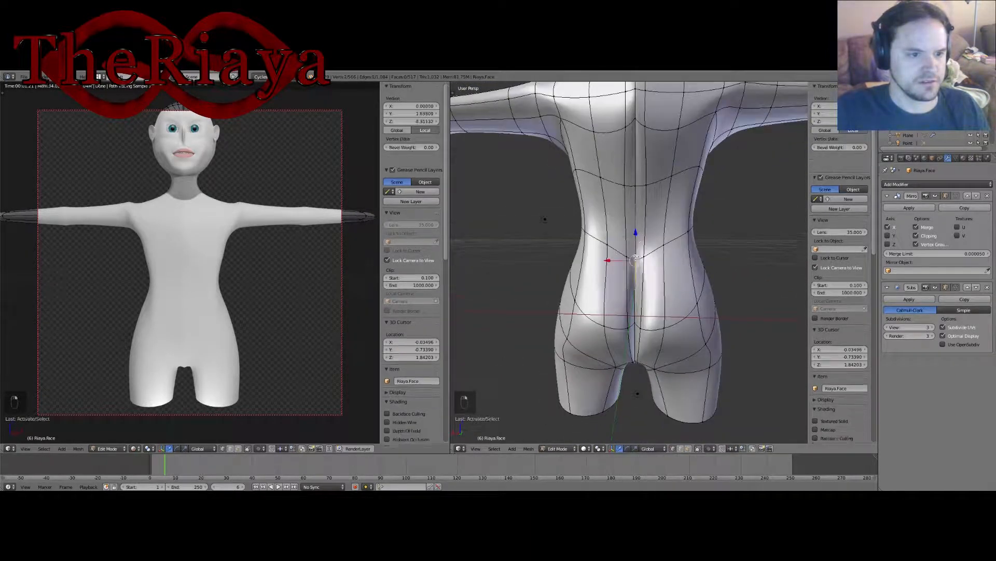
key(g)
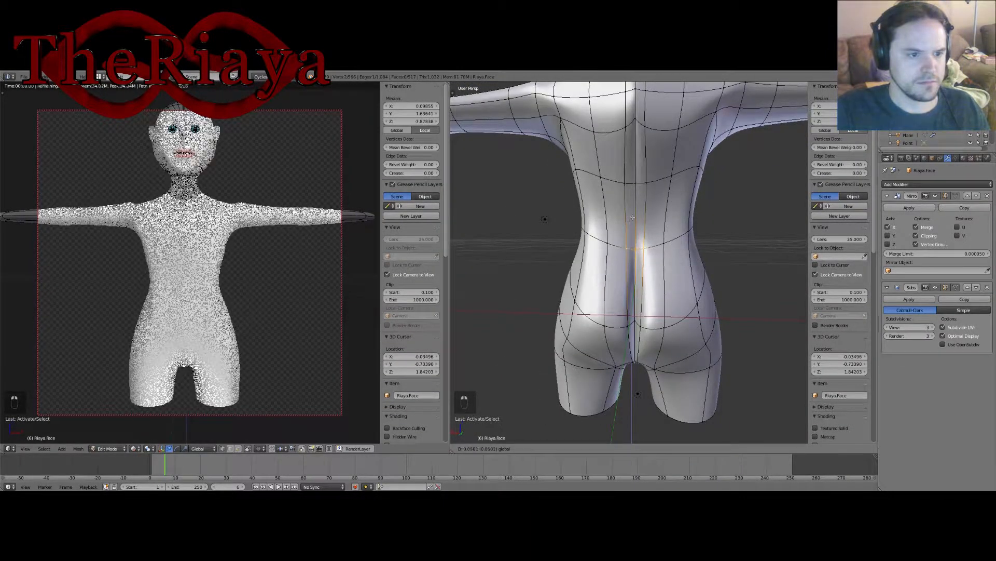
click(633, 215)
middle_drag(580, 234, 686, 286)
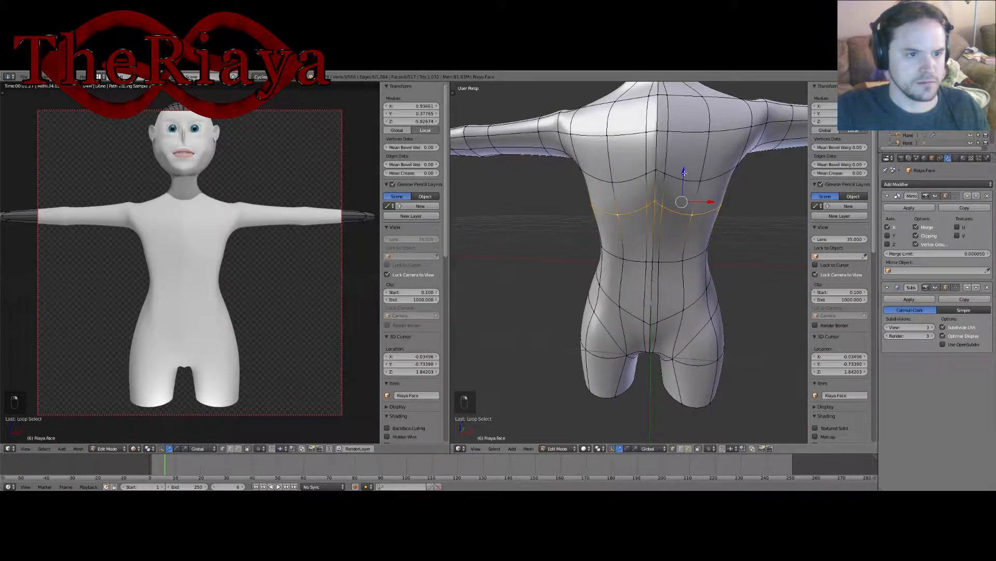
Step: Lower the edge loop below the chest along Z, and lower its center vertices on the front and back of the torso
drag(684, 173, 684, 179)
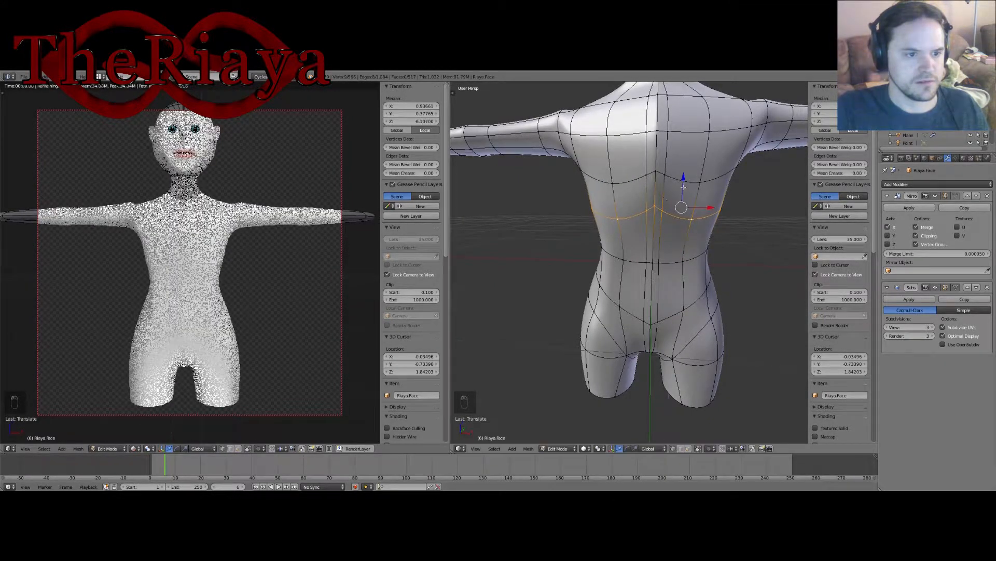
right_click(655, 208)
key(g)
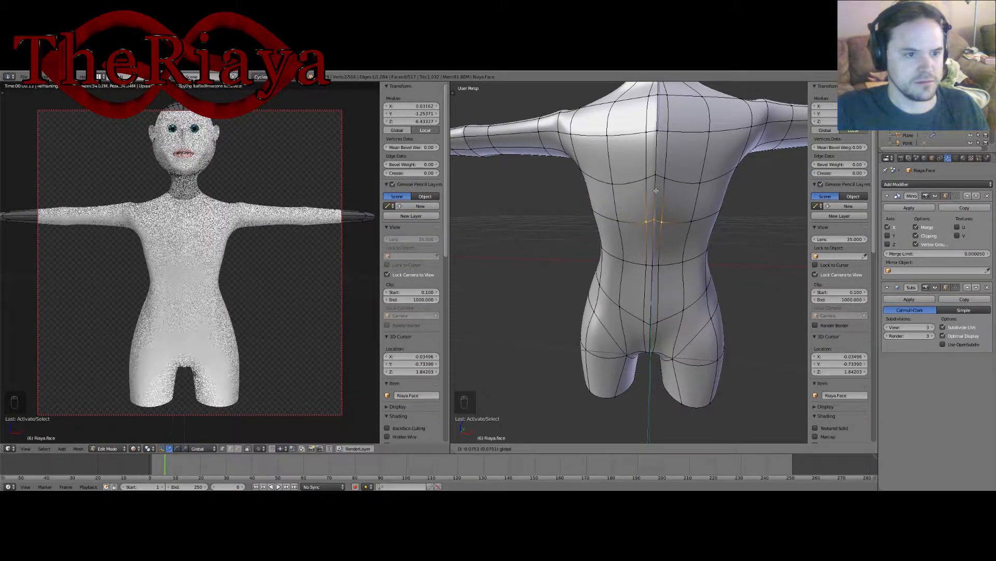
click(654, 193)
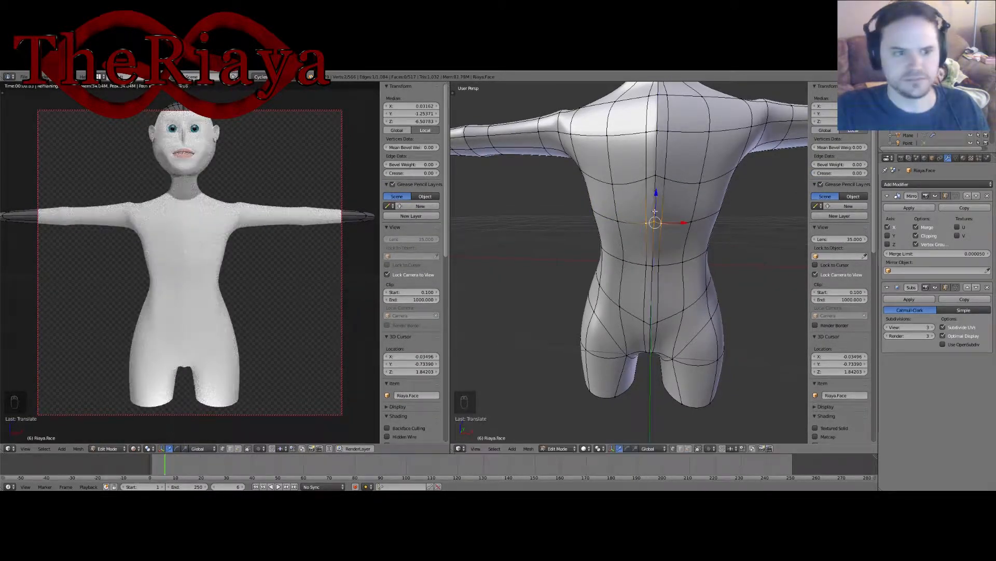
middle_drag(655, 220, 614, 251)
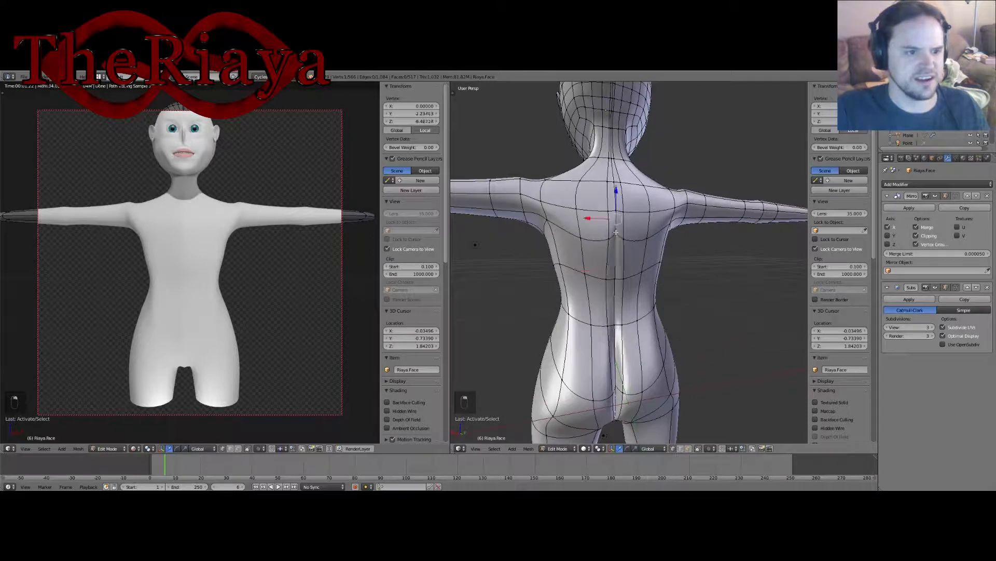
drag(616, 193, 617, 211)
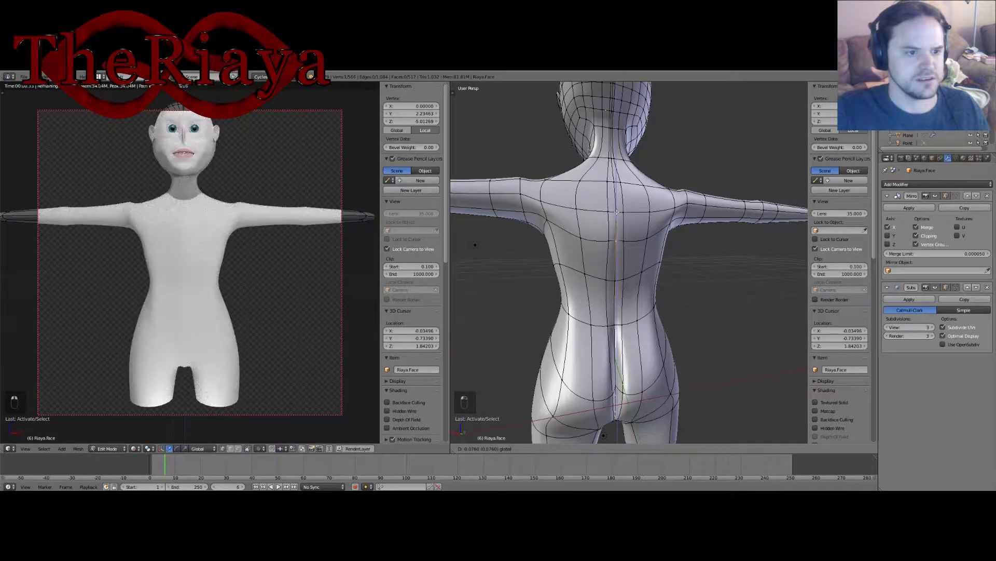
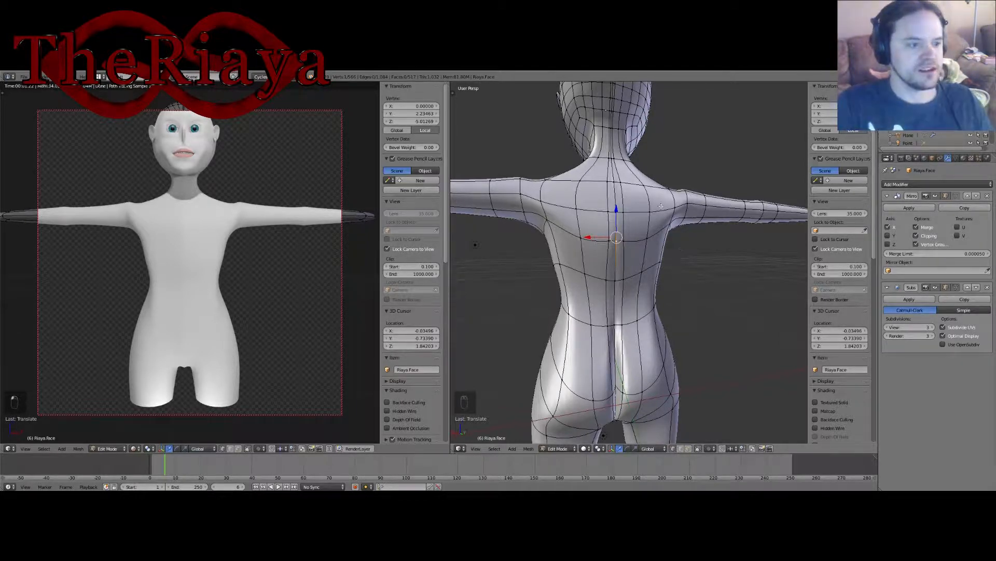
Step: Reposition the center crotch vertex, raising it slightly along Z, and save the file
middle_drag(660, 206, 648, 289)
drag(639, 290, 638, 288)
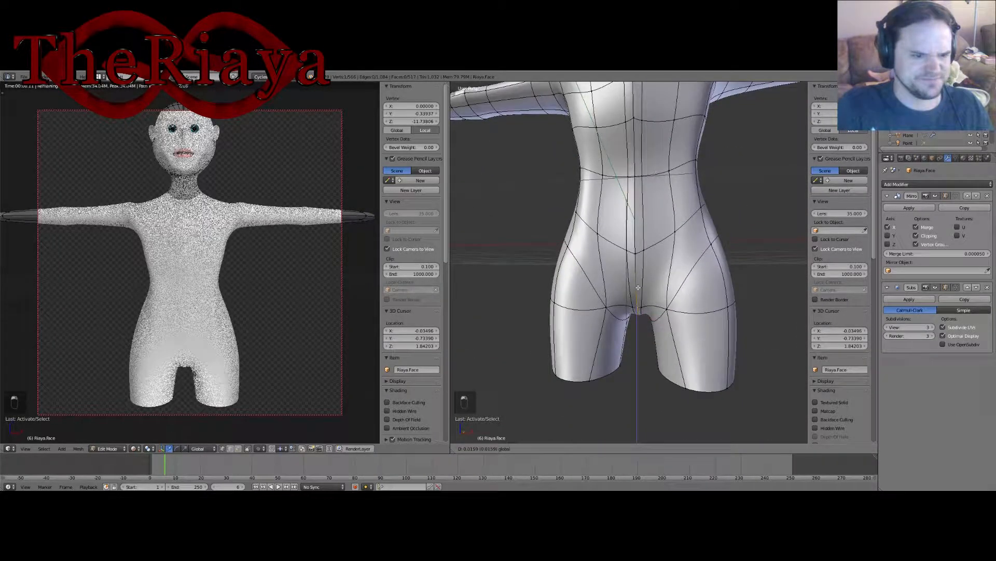
middle_drag(639, 288, 629, 309)
drag(629, 309, 613, 311)
middle_drag(612, 312, 578, 257)
key(ctrl+s)
click(664, 291)
Step: Move the two center vertices of the upper chest slightly back along Y, and save the file
right_click(599, 246)
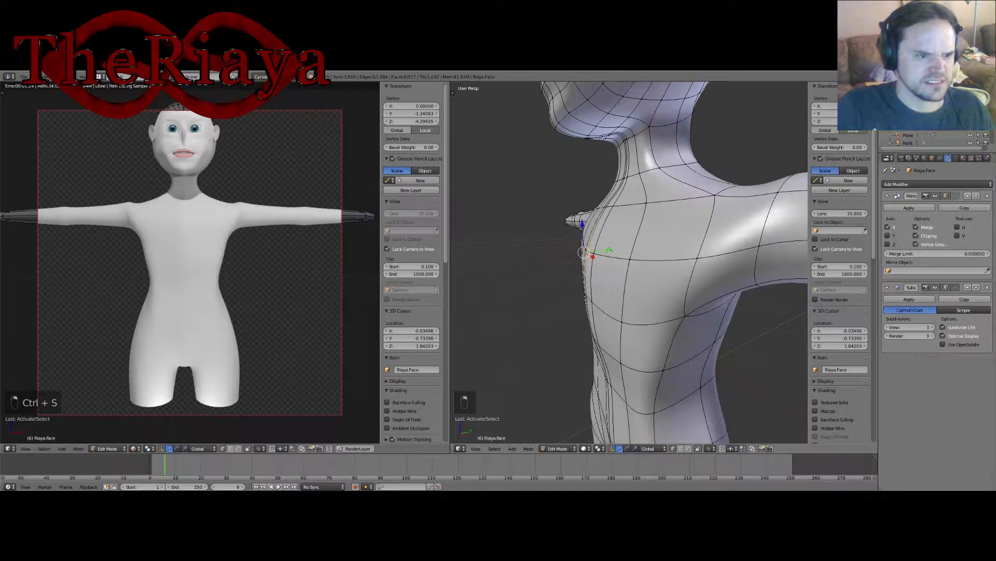
drag(608, 250, 613, 252)
middle_drag(613, 252, 620, 261)
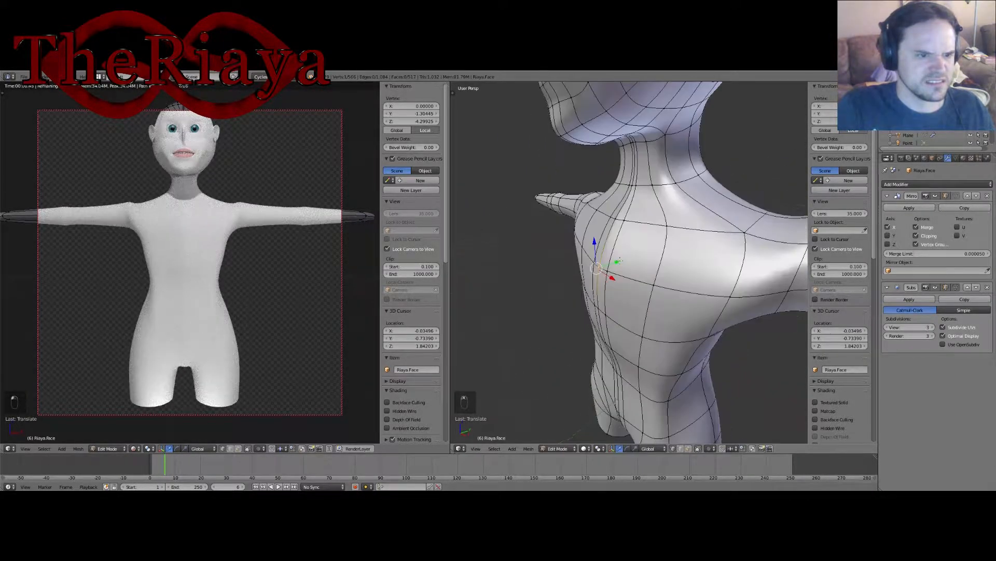
key(g)
key(y)
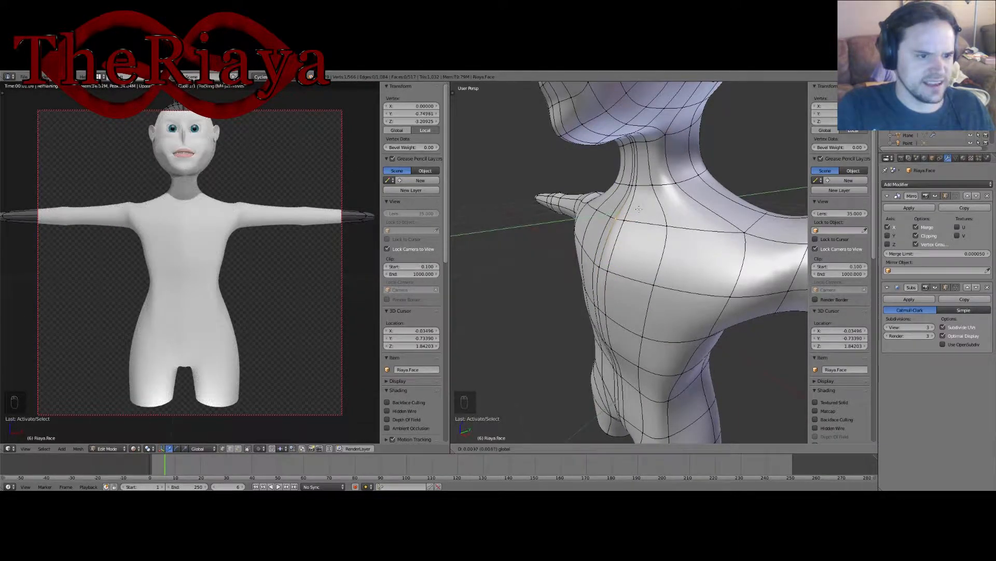
click(639, 209)
middle_drag(639, 209, 726, 317)
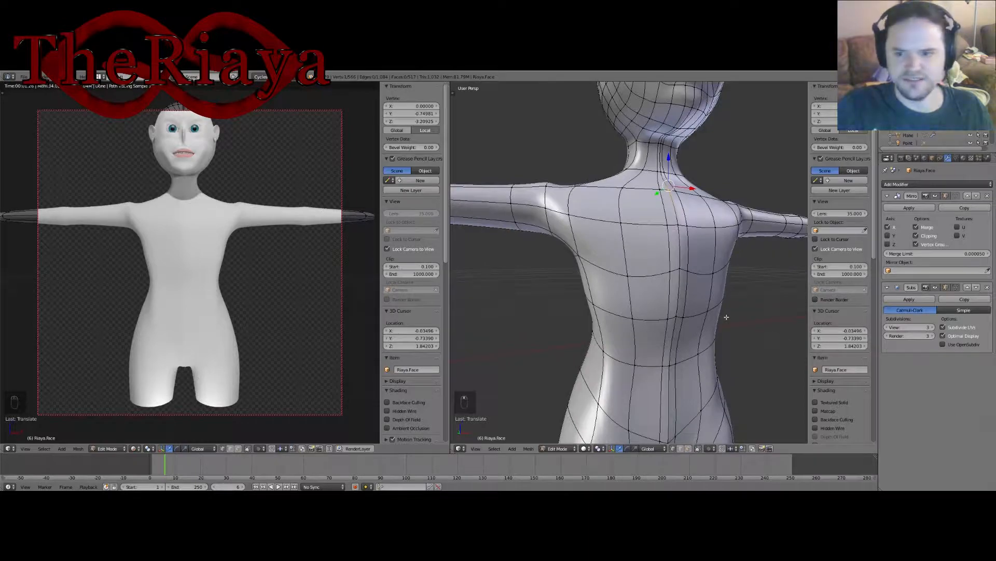
key(ctrl+s)
click(732, 307)
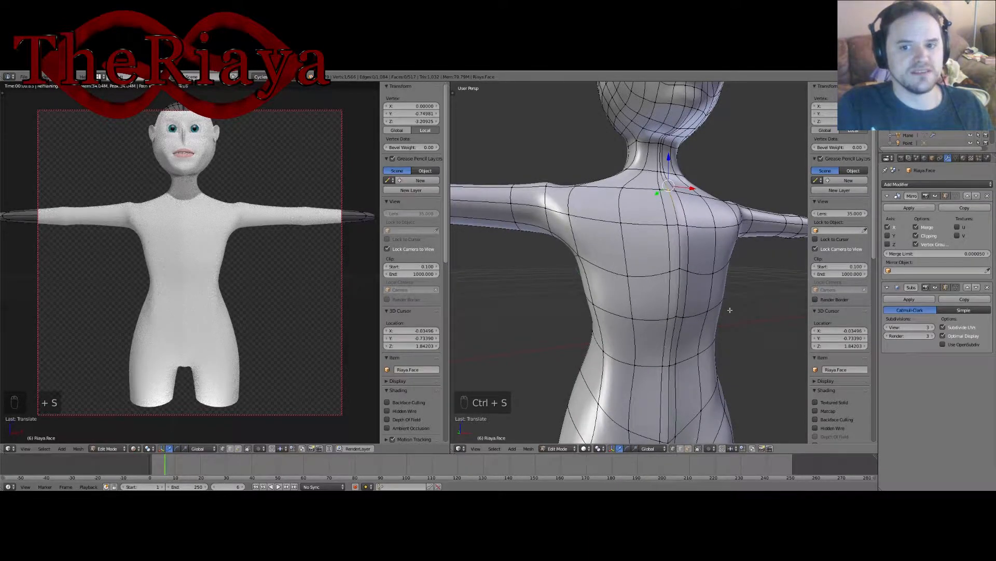
Step: Select the center vertex at the top edge of the upper lip and lower it slightly along Z
middle_drag(732, 308, 642, 292)
key(a)
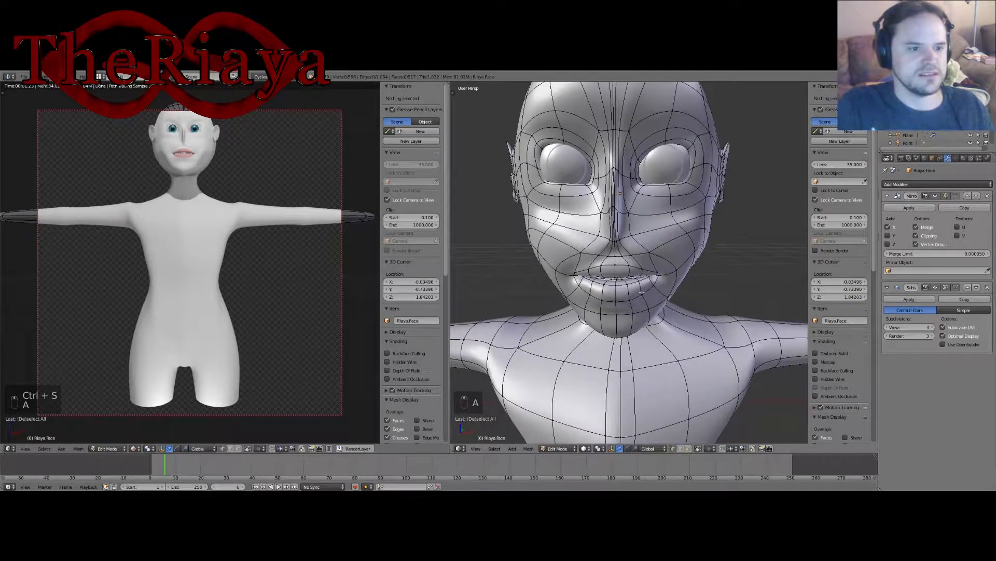
right_click(612, 265)
scroll(615, 262, up, 2)
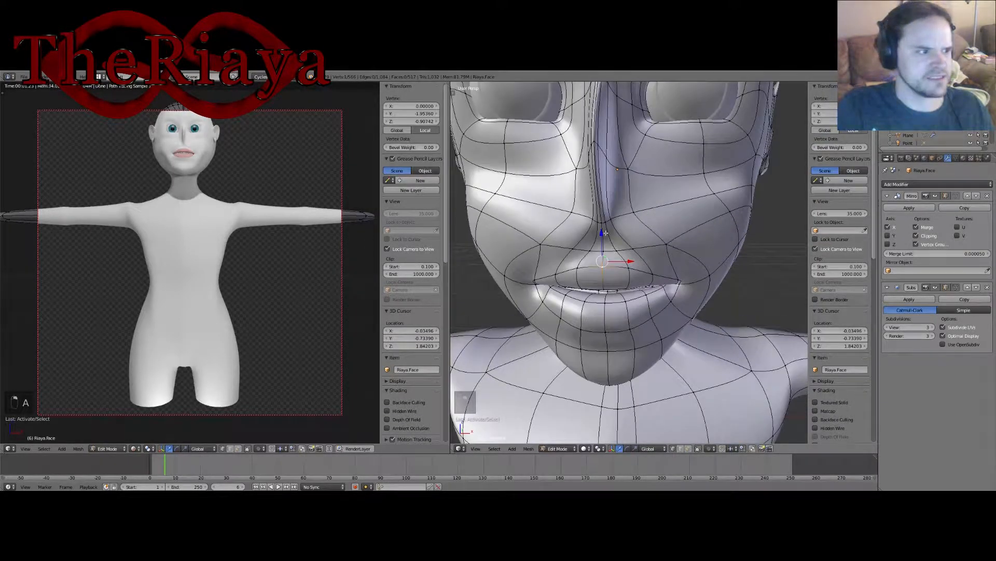
shift+middle_drag(262, 173, 275, 260)
scroll(274, 260, up, 6)
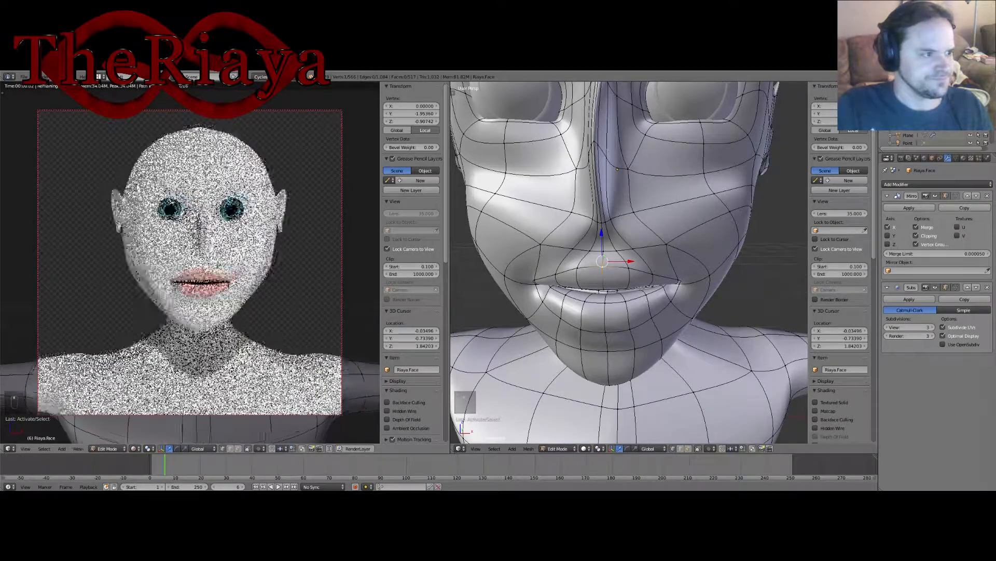
shift+middle_drag(255, 259, 242, 276)
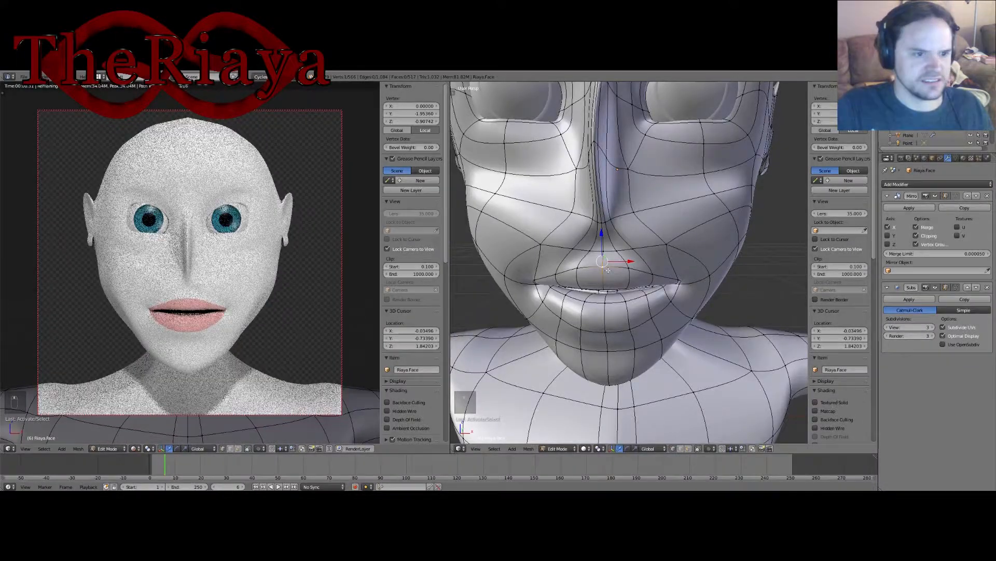
drag(601, 236, 601, 242)
middle_drag(602, 242, 525, 250)
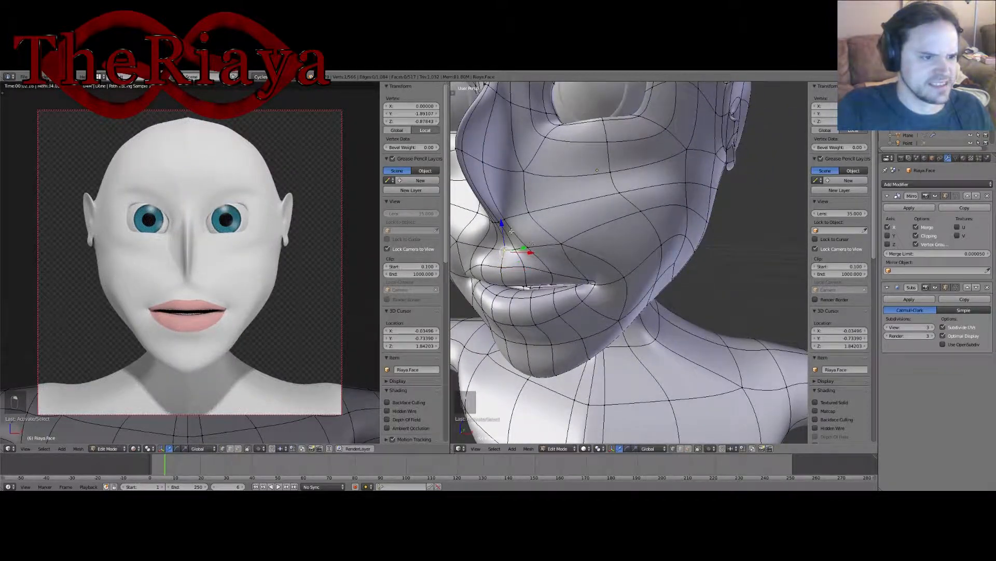
drag(503, 223, 503, 227)
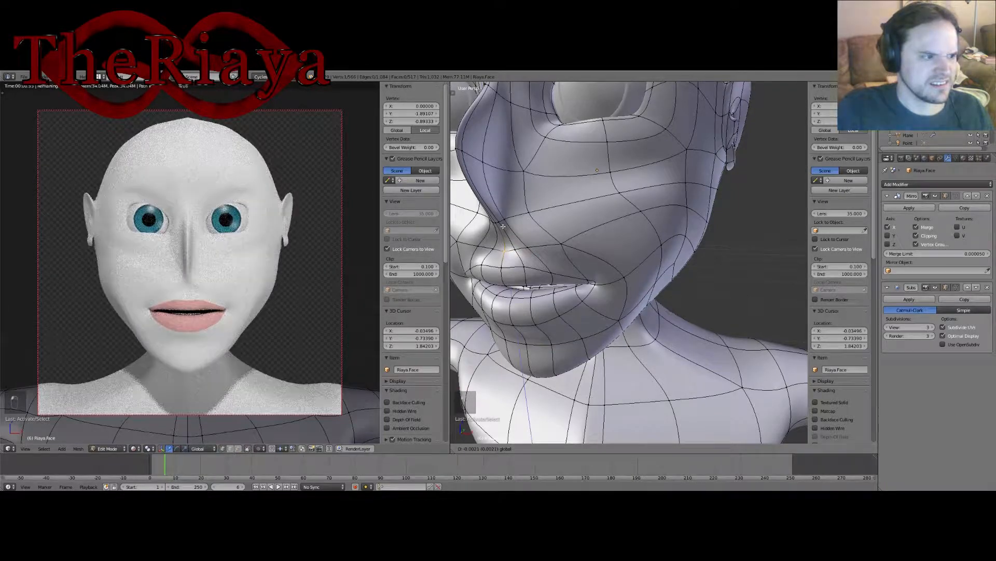
Step: Lower the upper-lip vertex beside the centerline and the mouth-corner vertex slightly along Z
right_click(524, 265)
middle_drag(524, 264, 618, 219)
drag(624, 182, 625, 183)
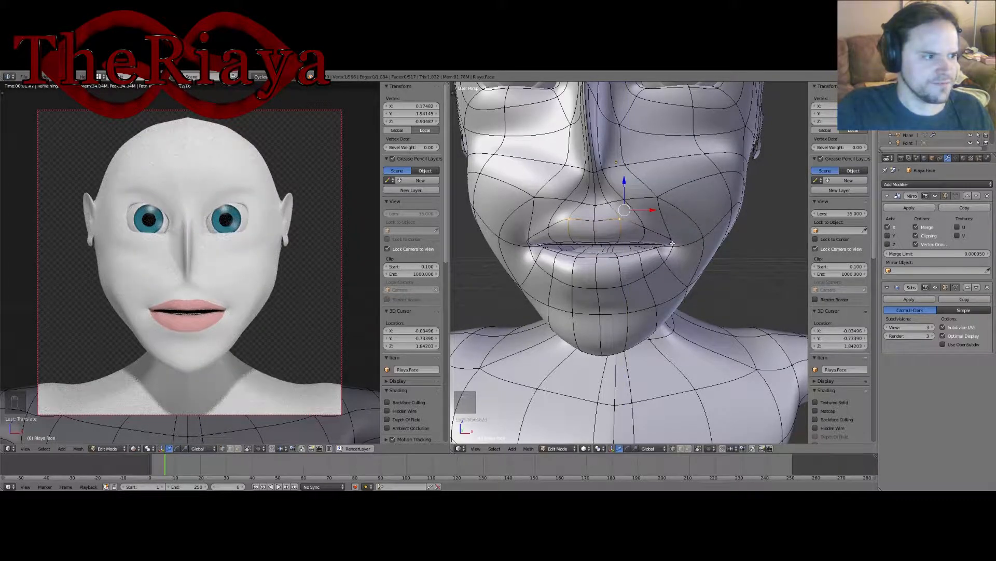
middle_drag(673, 243, 634, 270)
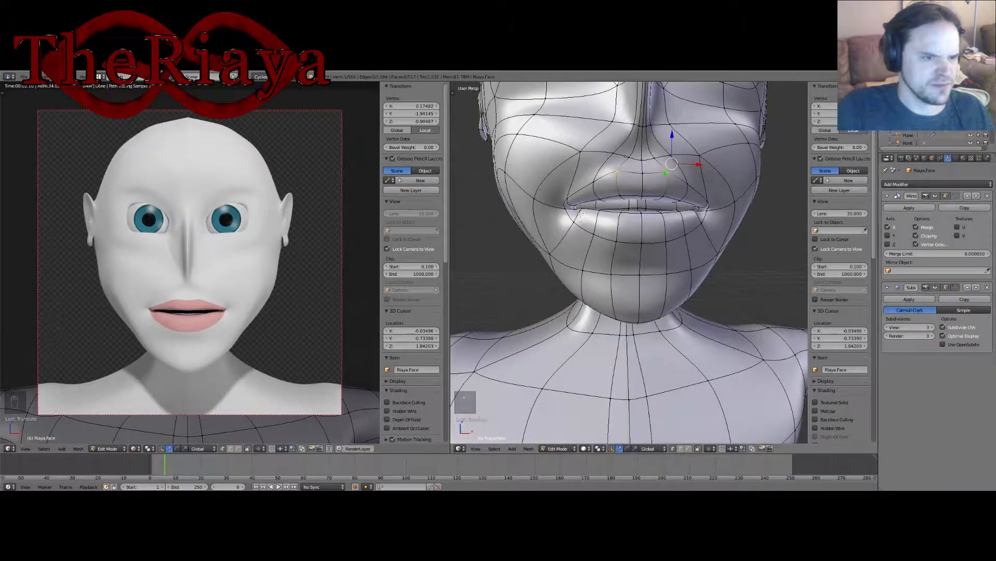
drag(701, 177, 701, 189)
middle_drag(702, 192, 679, 203)
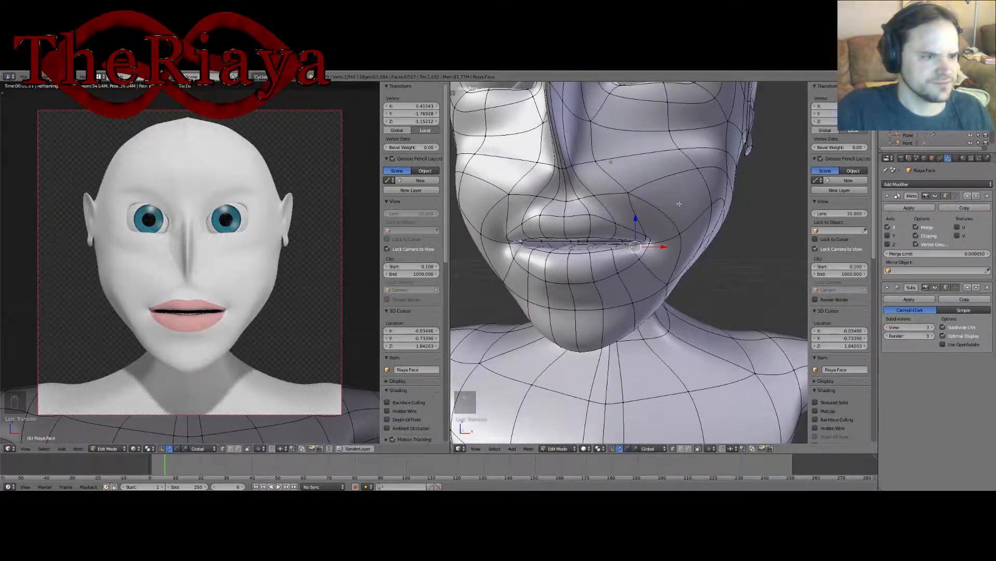
Step: Raise the center vertices at the upper edge of the mouth opening slightly along Z, and save the file
shift+middle_drag(563, 235, 609, 131)
right_click(609, 131)
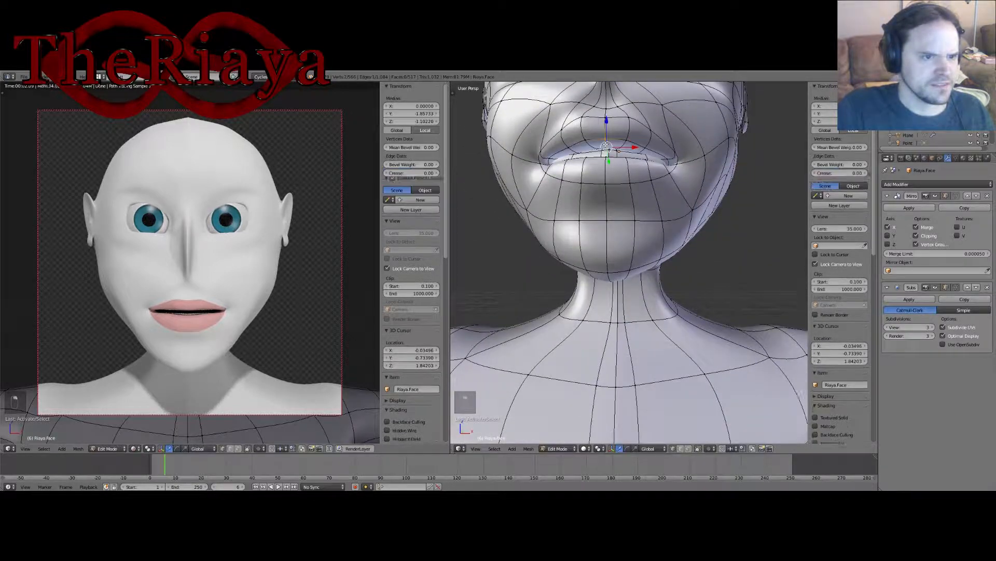
drag(607, 125, 606, 123)
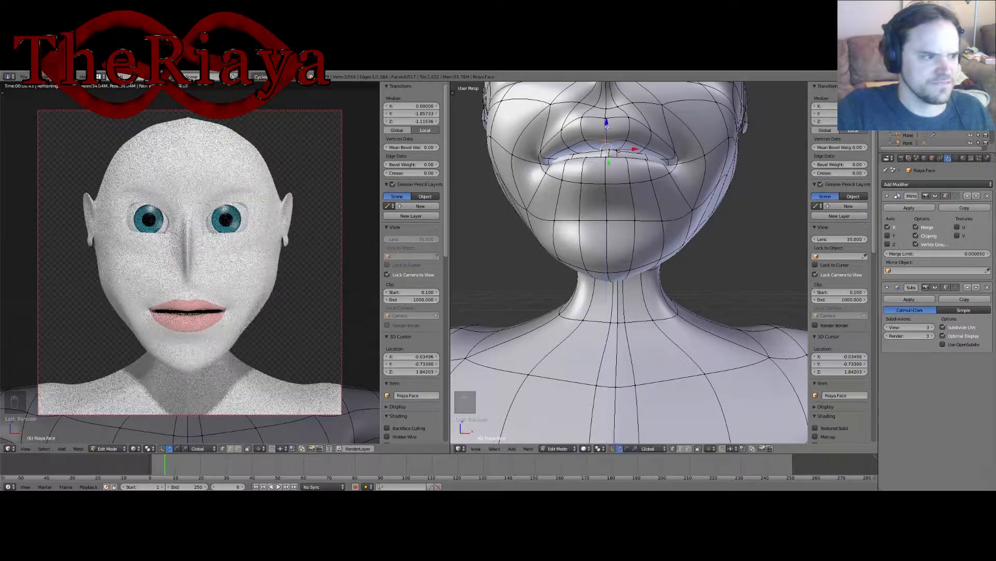
middle_drag(646, 147, 598, 213)
key(ctrl+s)
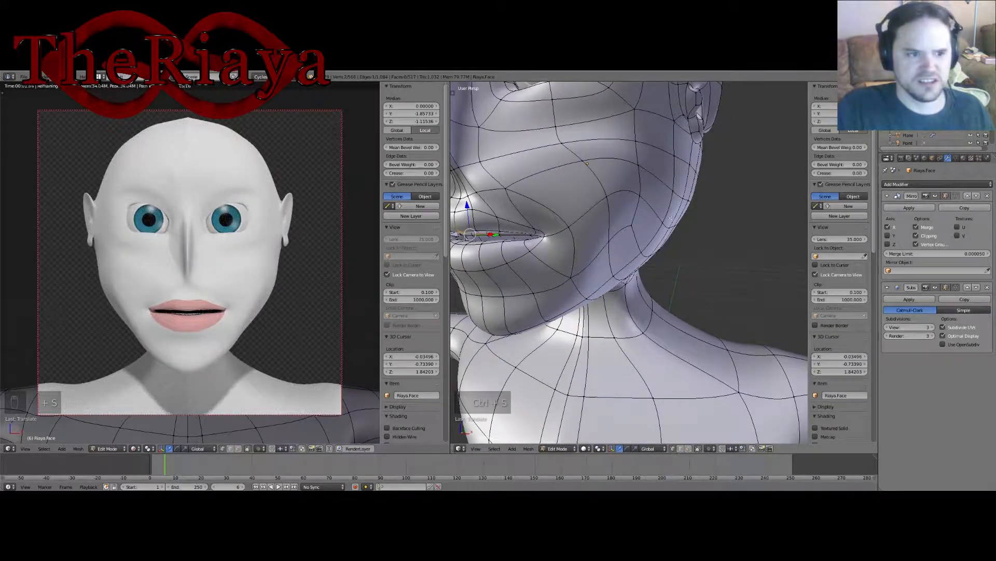
scroll(670, 218, down, 6)
middle_drag(586, 244, 632, 248)
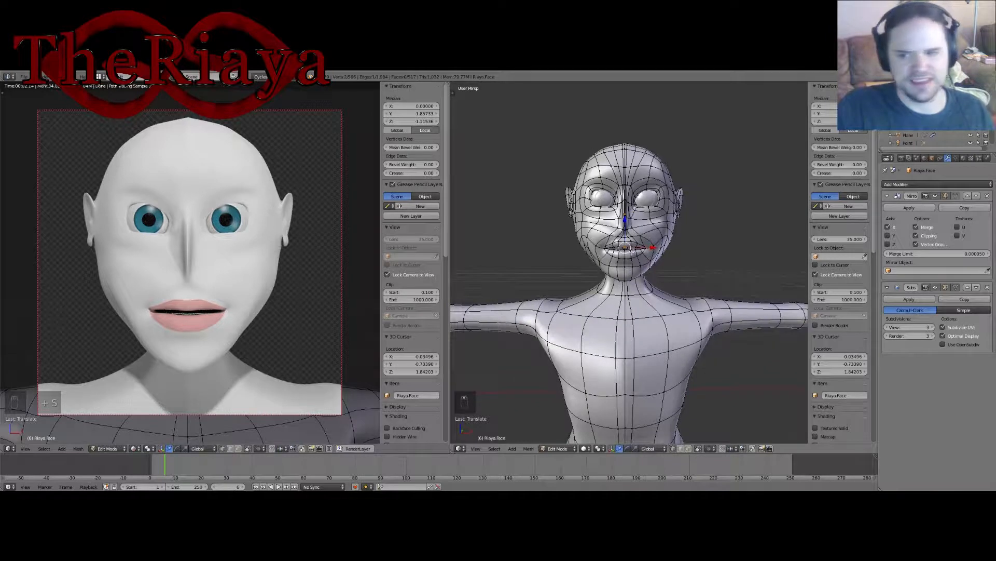
mouse_move(655, 298)
shift+middle_down()
mouse_move(646, 174)
mouse_move(660, 242)
mouse_move(630, 231)
mouse_move(589, 247)
shift+middle_up()
key(ctrl+s)
click(589, 247)
Step: Move the two center vertices between the buttocks backward along Y to make the cleft shallower
scroll(627, 259, up, 4)
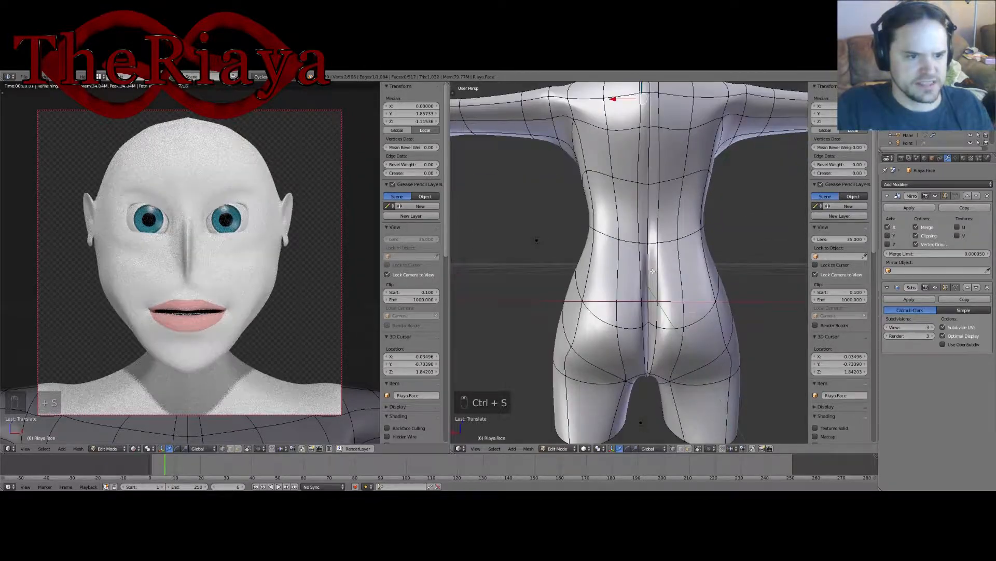
right_click(613, 311)
middle_drag(613, 312, 630, 327)
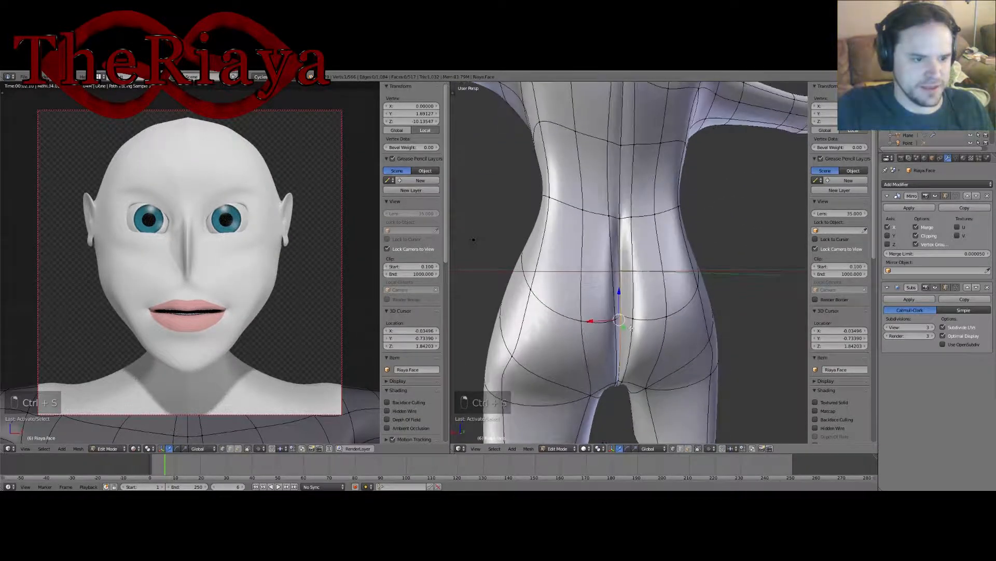
key(g)
key(z)
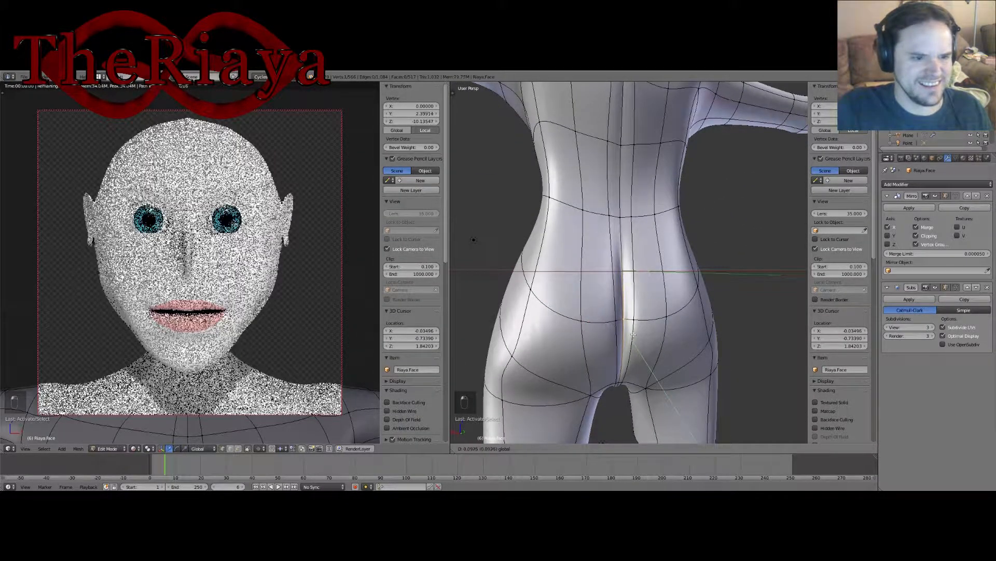
click(632, 333)
middle_drag(632, 332, 630, 315)
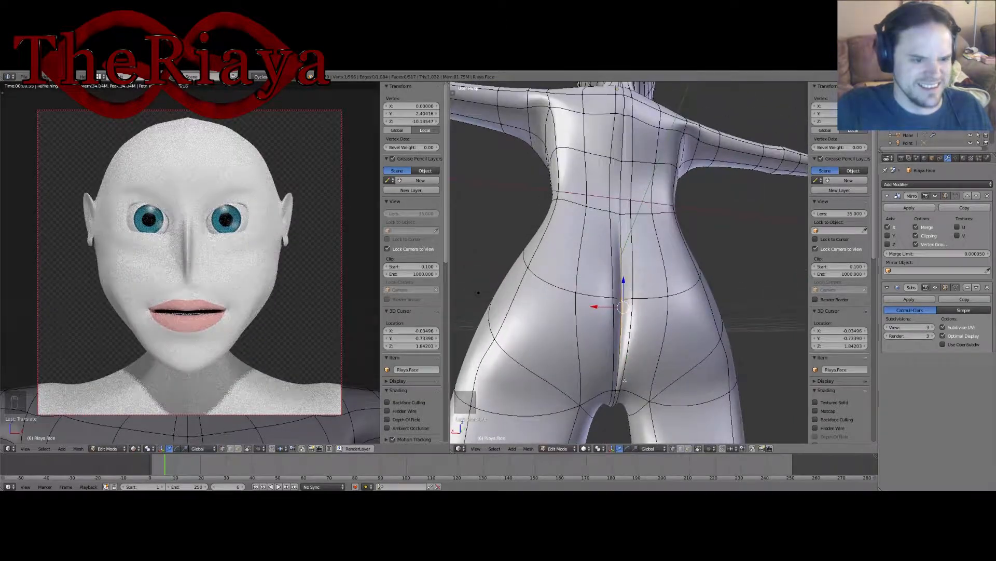
middle_drag(616, 371, 647, 394)
key(g)
key(z)
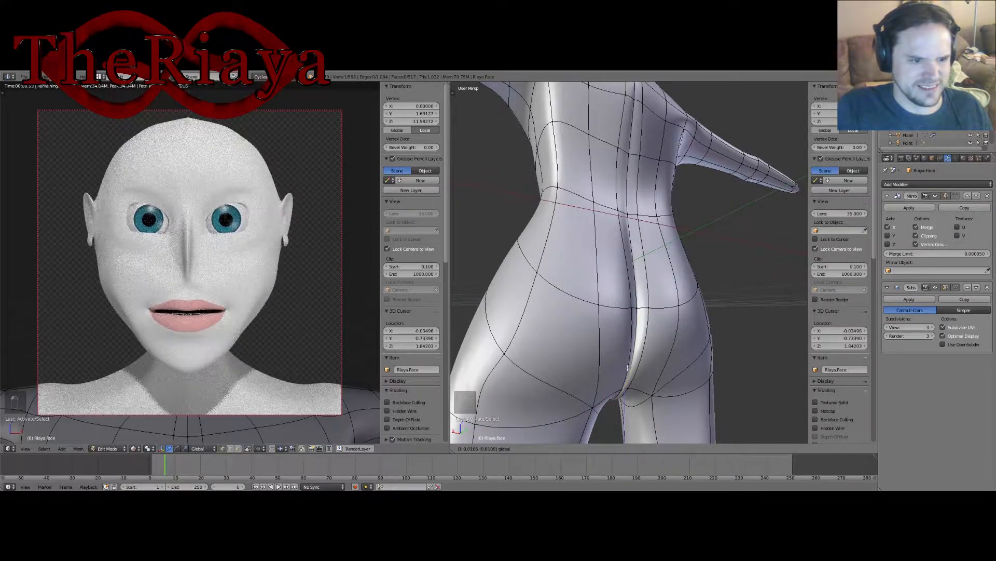
click(628, 368)
Step: Raise the outer rear vertex at the top of the thigh along Z, and lower the buttock vertex above it
middle_drag(627, 367, 674, 376)
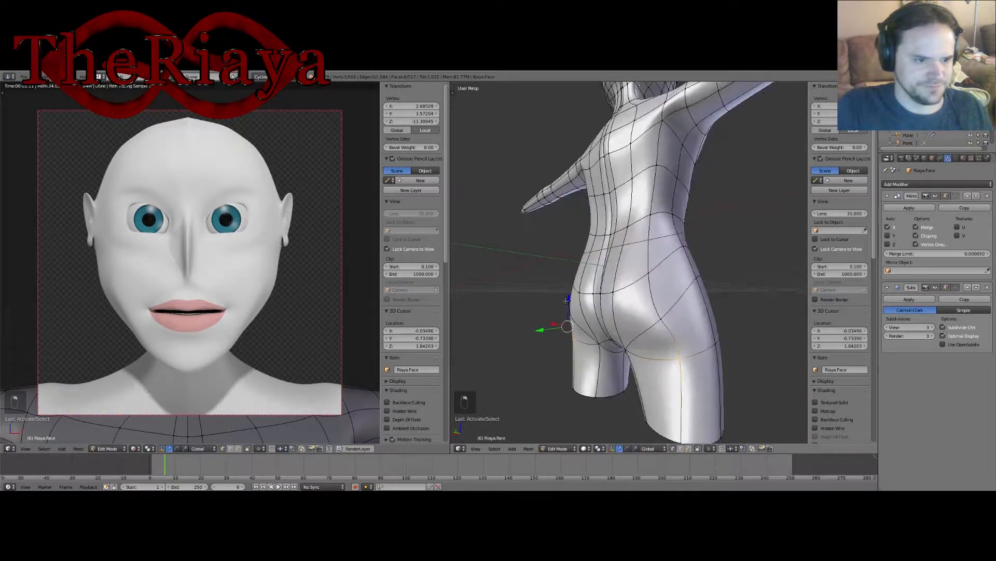
key(g)
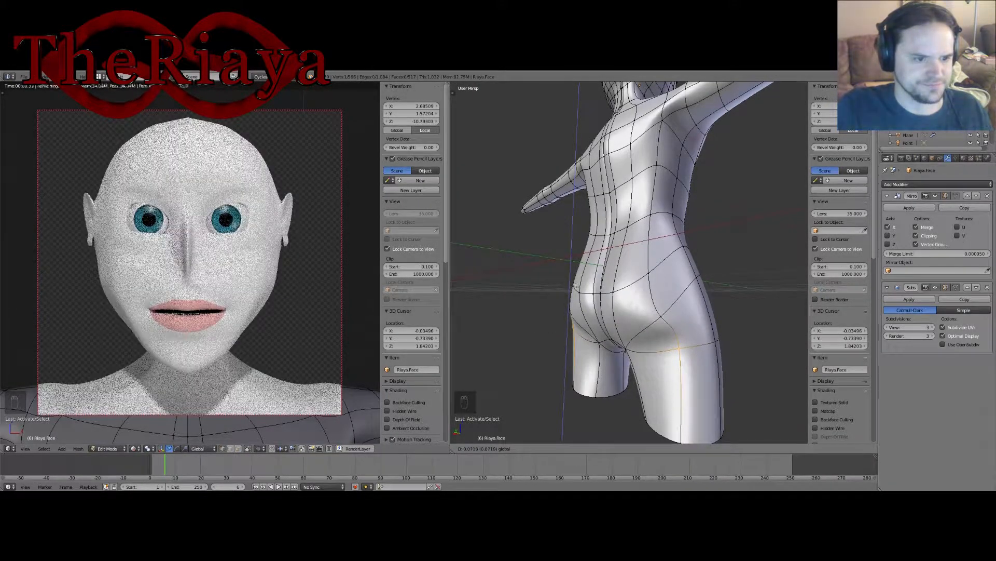
click(574, 286)
middle_drag(575, 286, 644, 311)
middle_drag(562, 322, 583, 321)
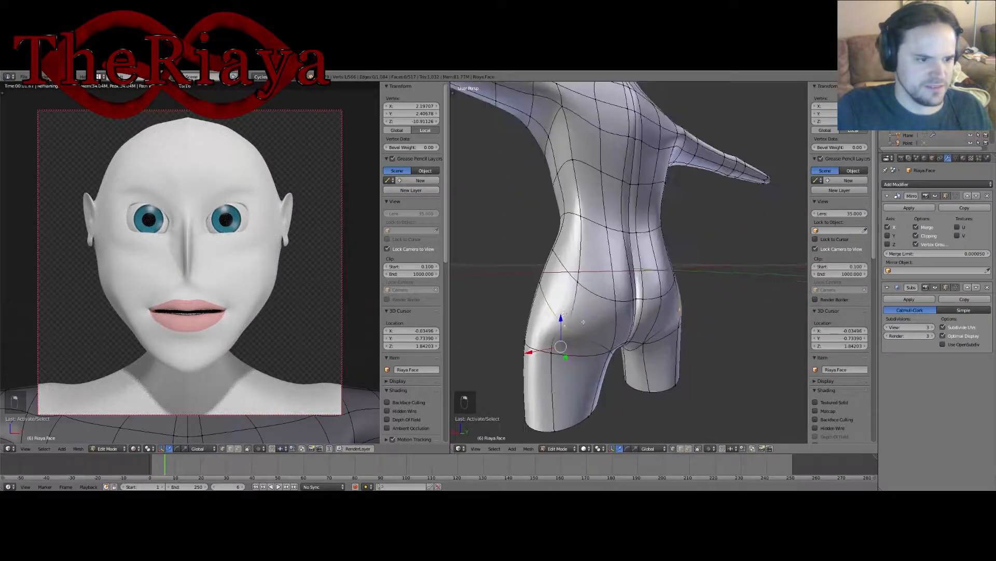
drag(561, 318, 565, 340)
Step: Raise the inner rear thigh vertex just below the buttock slightly along Z, and save the file
middle_drag(565, 340, 600, 343)
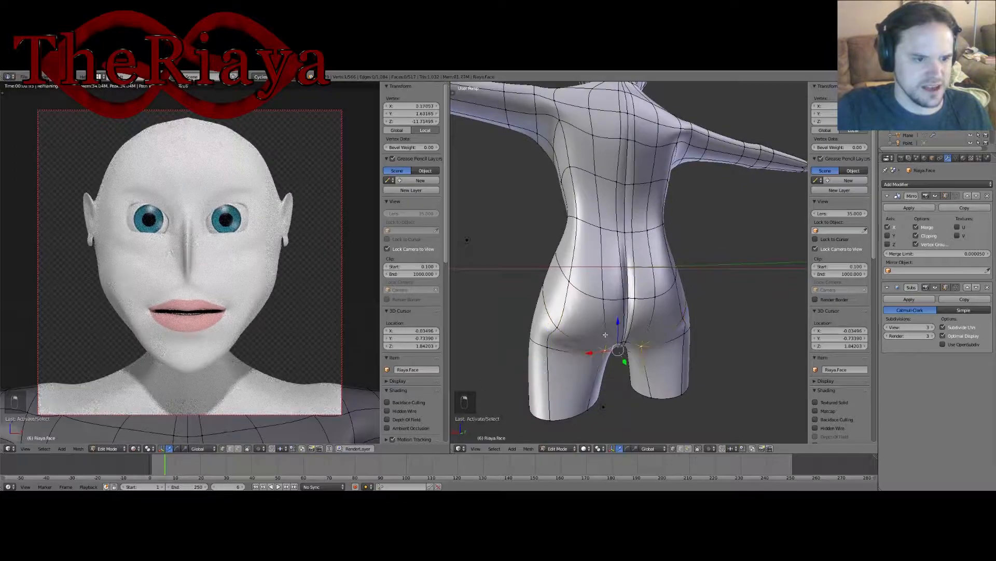
drag(622, 324, 624, 317)
middle_drag(624, 317, 547, 291)
key(ctrl+s)
click(584, 292)
middle_drag(684, 305, 666, 301)
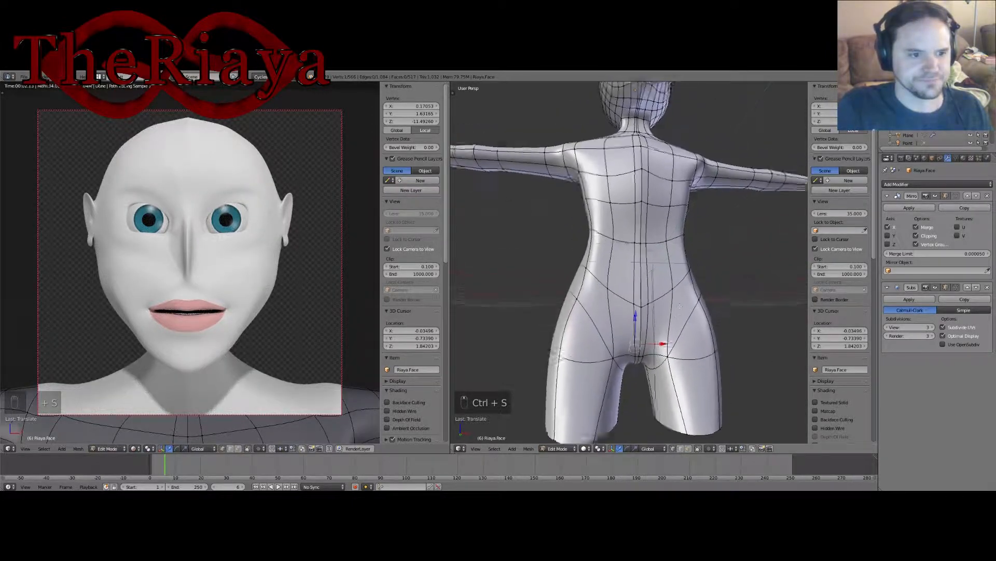
Step: Examine the head, face and neck from the front and at an angle, and save the file
shift+middle_drag(672, 210, 652, 316)
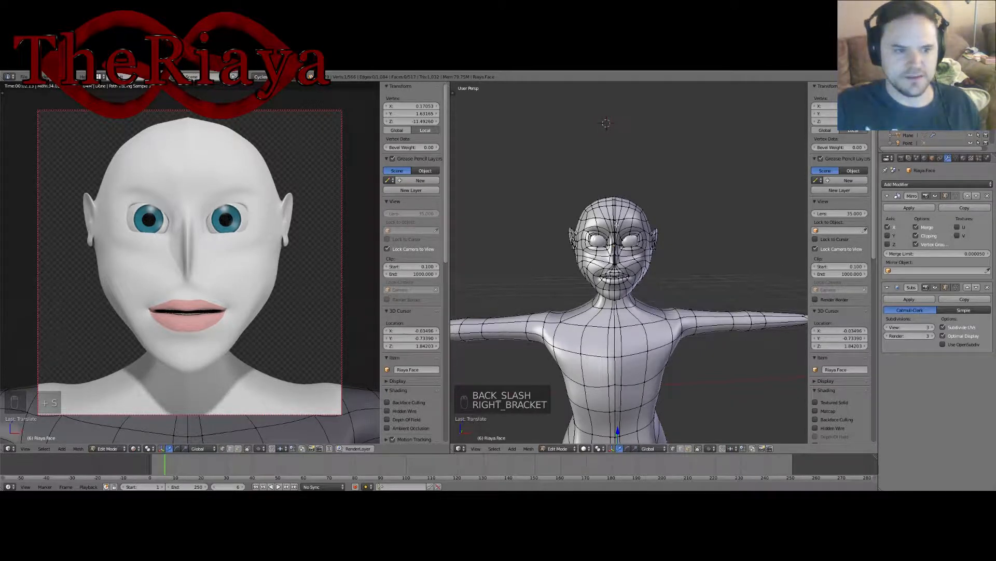
scroll(678, 304, up, 4)
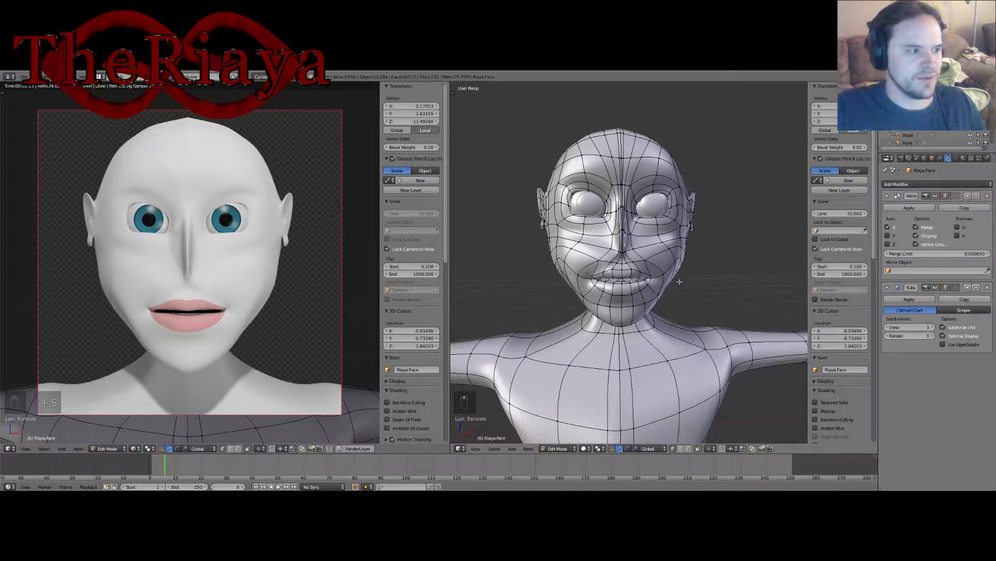
shift+middle_drag(665, 371, 663, 362)
middle_drag(677, 296, 623, 304)
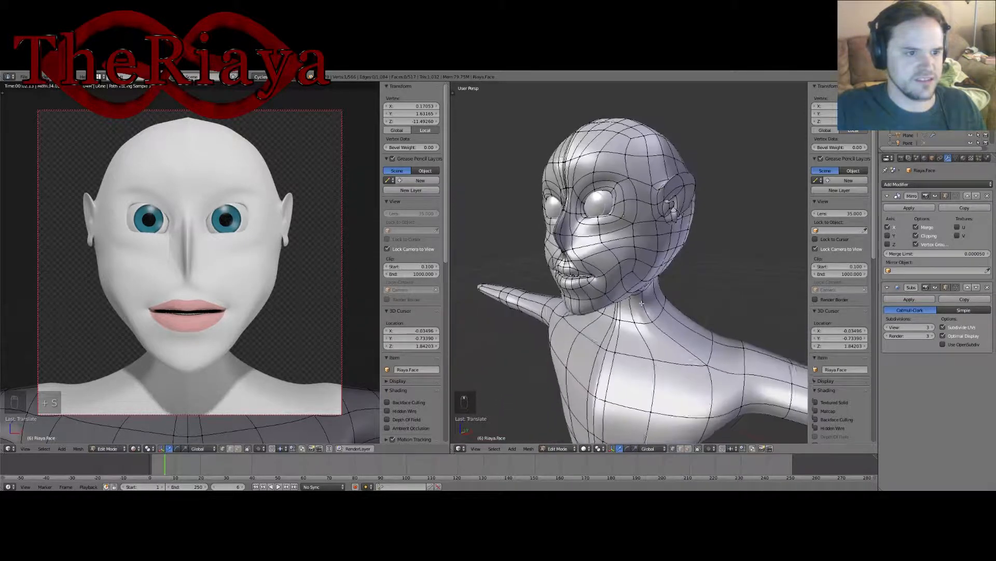
key(ctrl+s)
click(597, 304)
middle_drag(543, 240, 574, 238)
scroll(622, 335, up, 2)
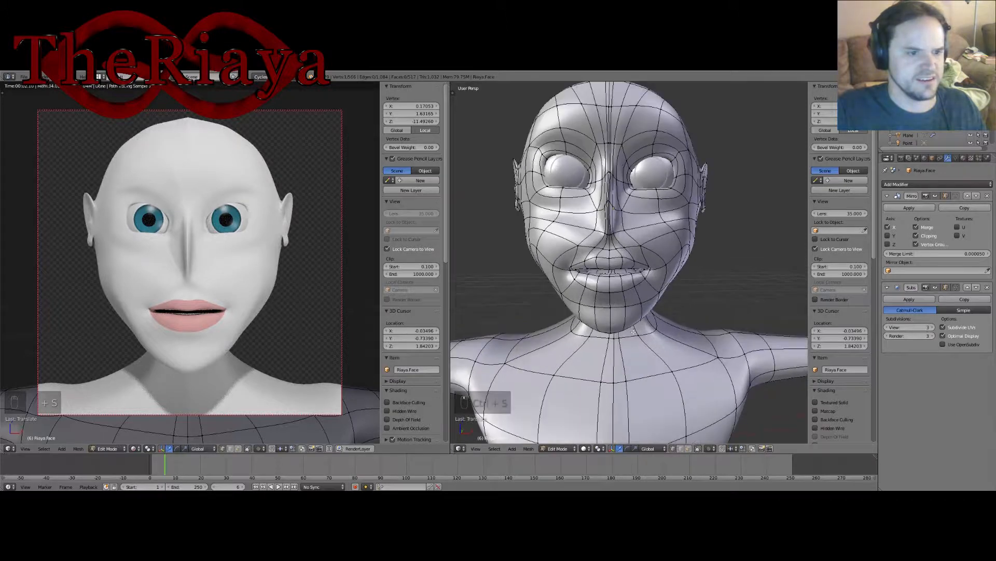
Step: Examine the torso, hips and outstretched arm from several angles to judge the body proportions
shift+middle_drag(636, 349, 641, 240)
scroll(640, 306, down, 4)
scroll(640, 327, up, 1)
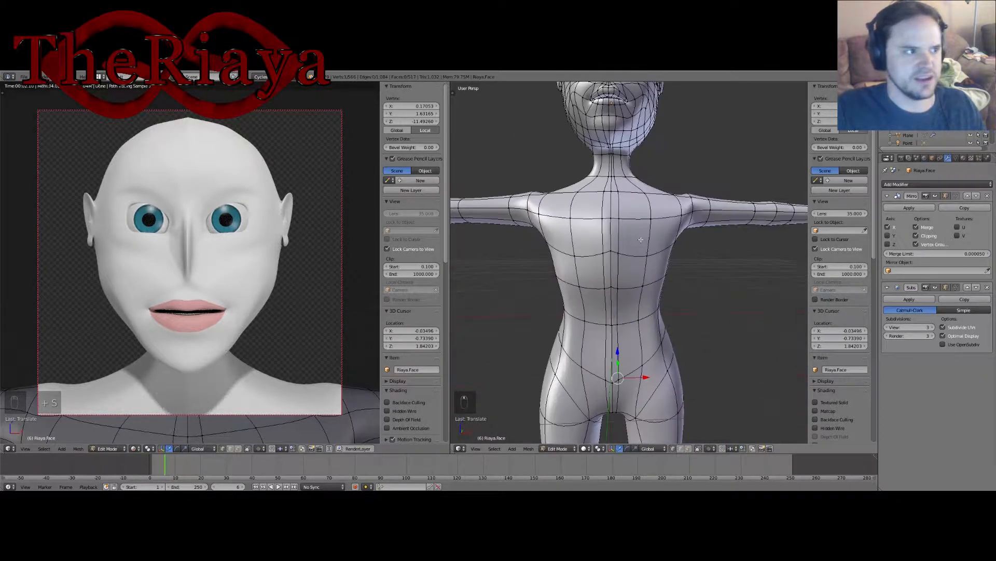
shift+middle_drag(653, 292, 522, 241)
middle_drag(684, 268, 640, 282)
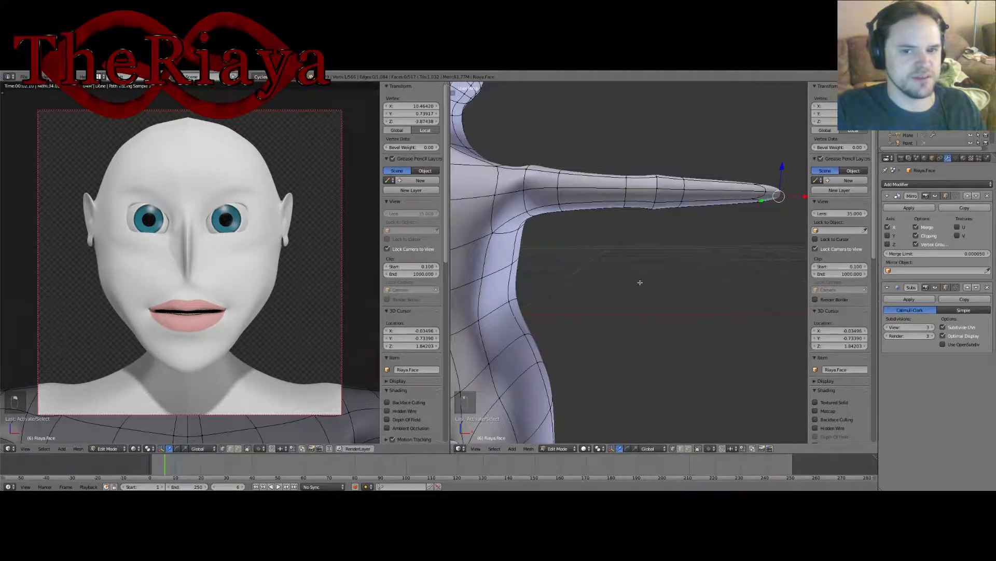
scroll(725, 184, down, 6)
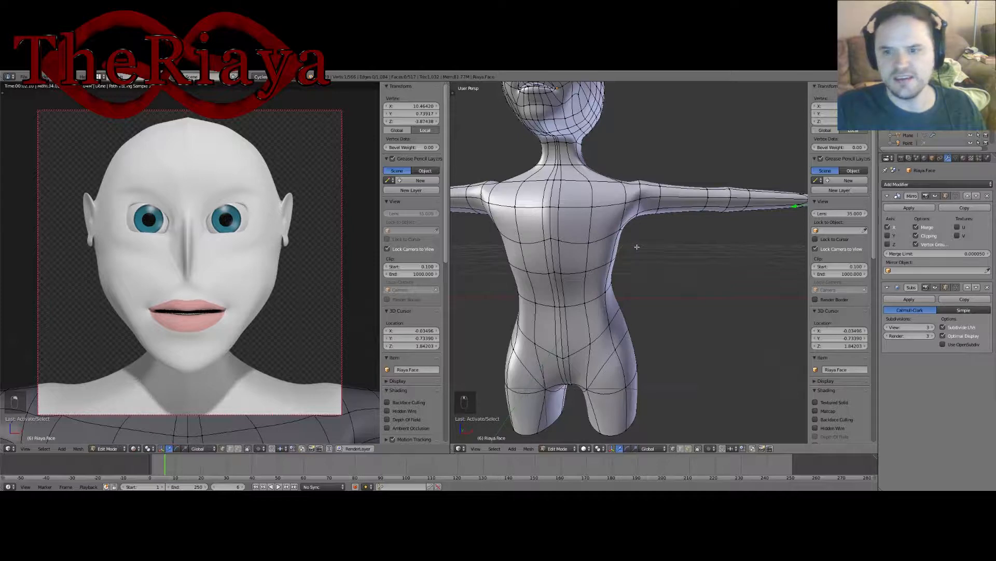
middle_drag(654, 221, 626, 253)
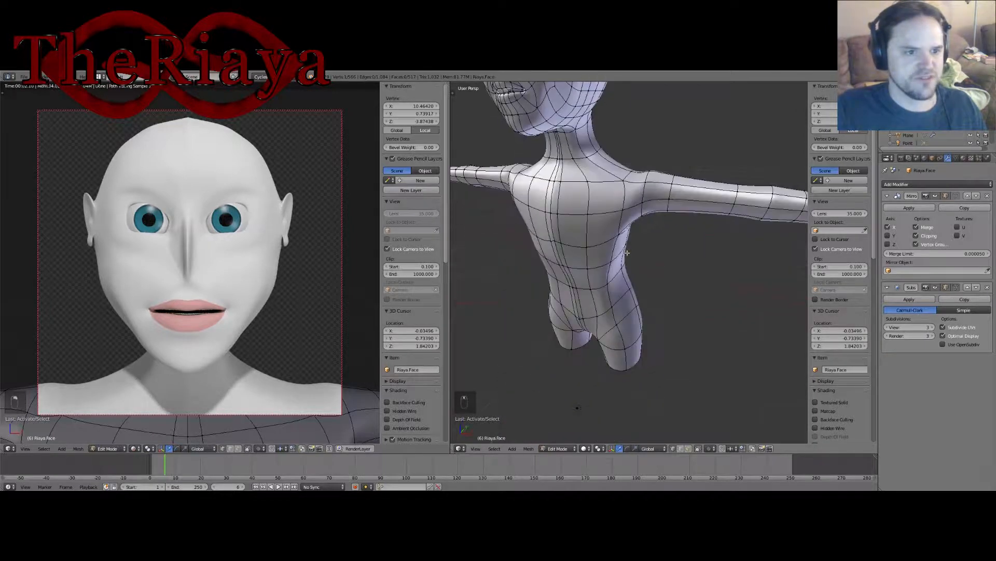
middle_drag(721, 227, 773, 188)
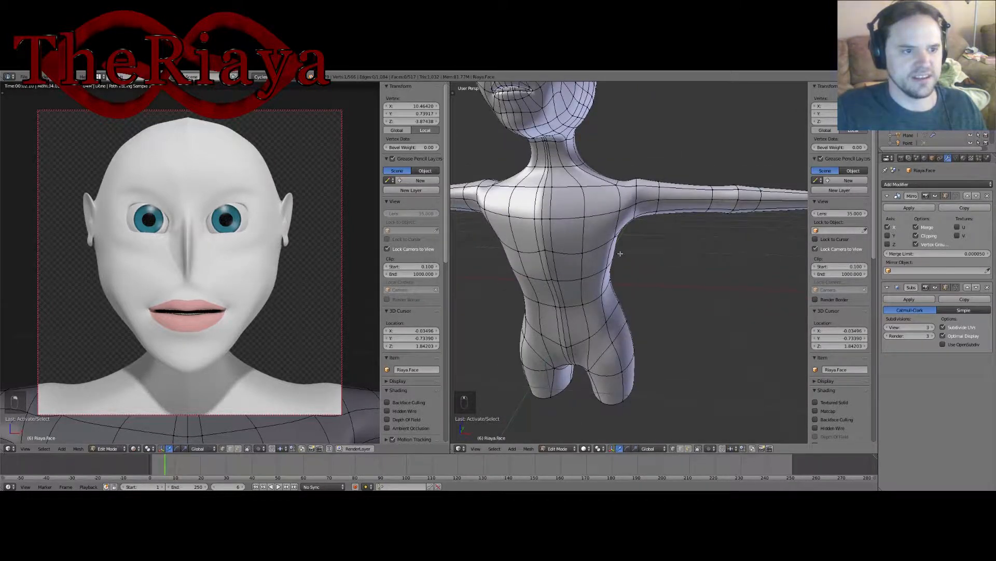
Step: Try to move the edge loop at the shoulder joint slightly toward the torso along X
shift+middle_drag(620, 253, 663, 253)
shift+middle_drag(723, 240, 604, 216)
middle_drag(609, 208, 642, 147)
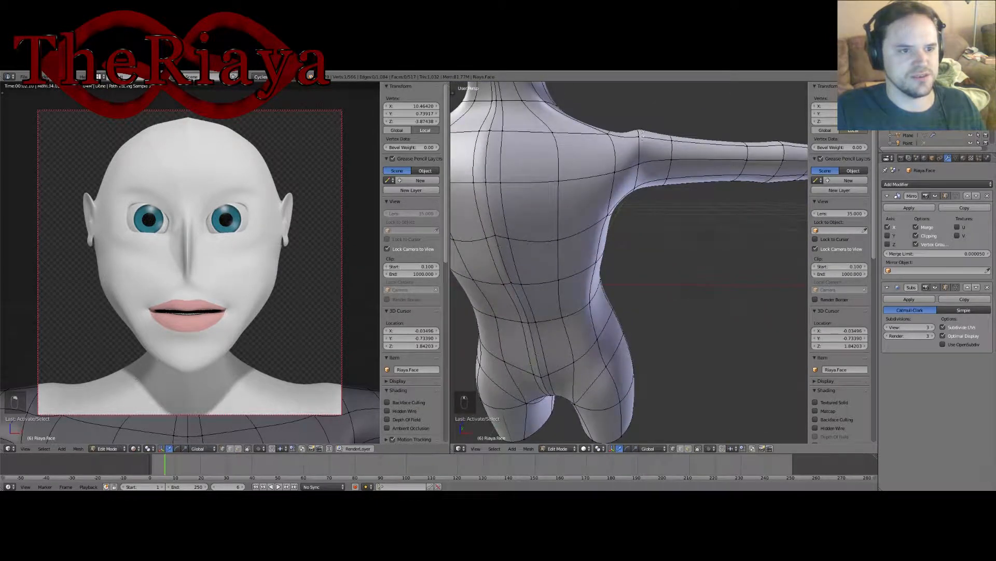
alt+right_click(641, 134)
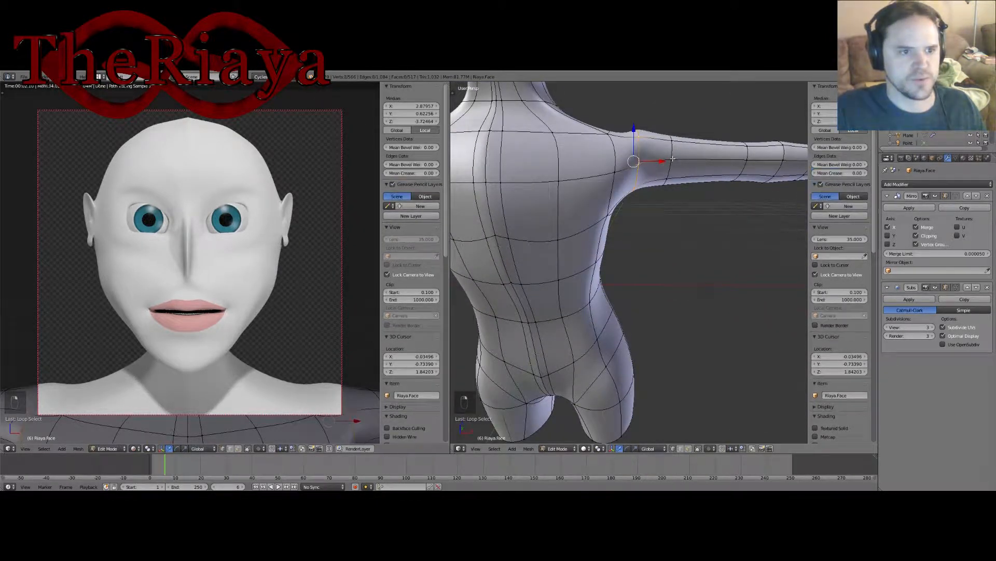
drag(665, 166, 661, 164)
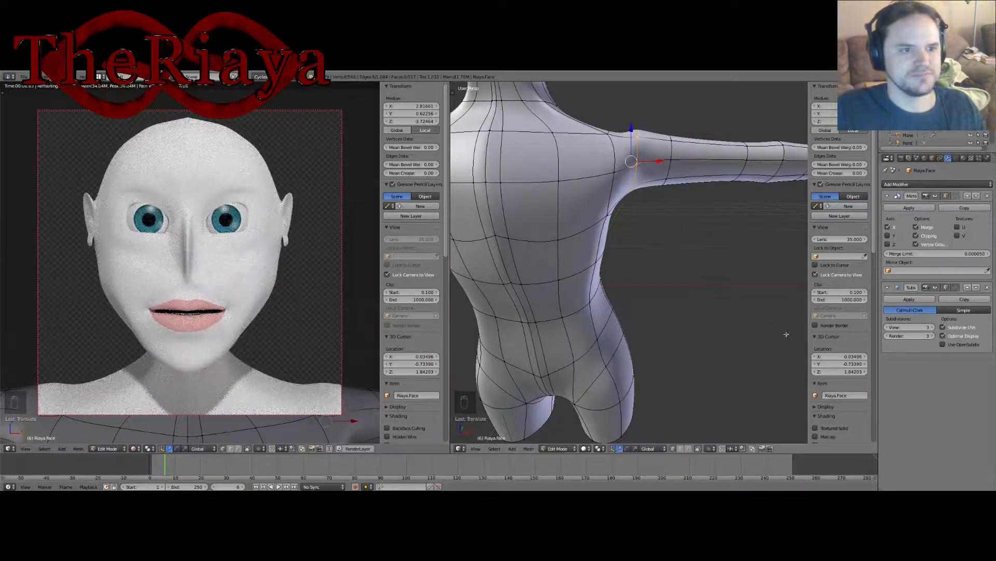
key(ctrl+z)
key(ctrl+z)
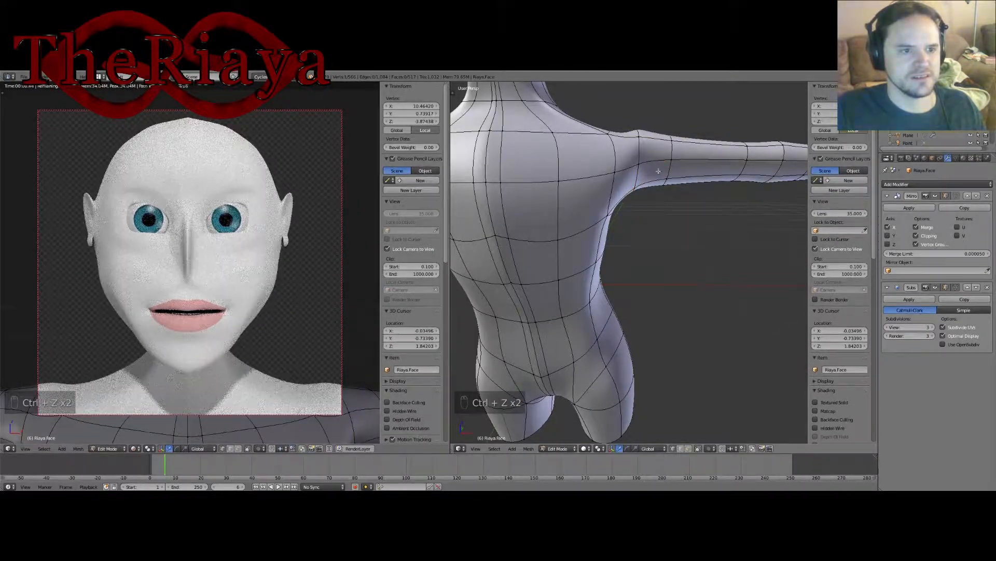
Step: Scale down the edge loop around the shoulder joint to make the start of the arm slimmer
key(s)
click(781, 334)
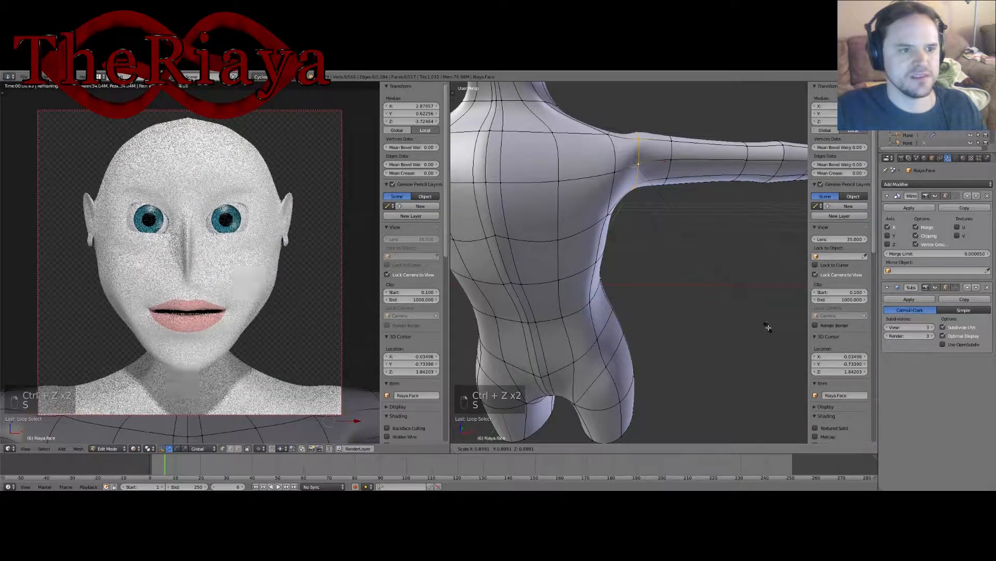
mouse_move(660, 300)
middle_down()
mouse_move(709, 286)
mouse_move(676, 290)
middle_up()
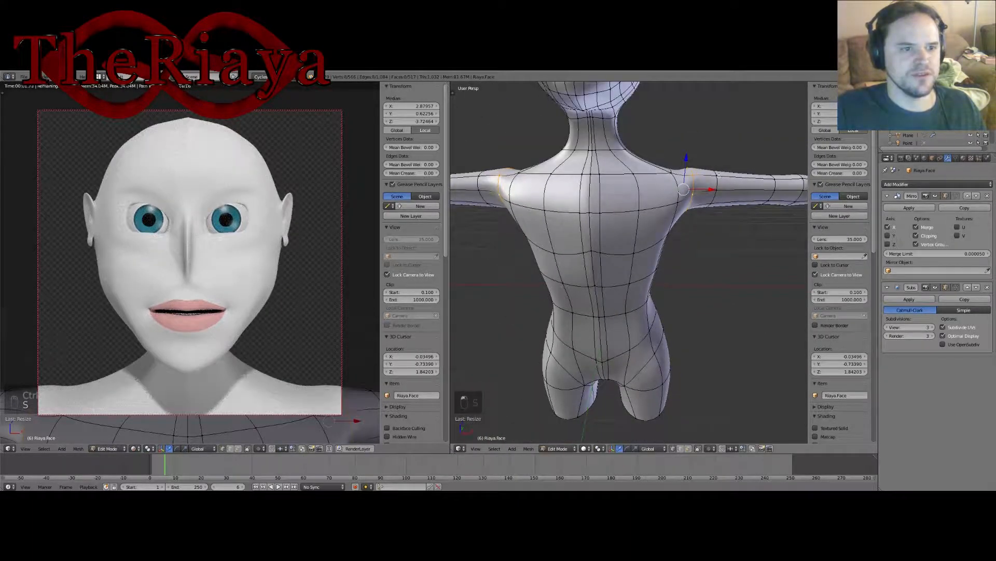
middle_drag(694, 236, 692, 223)
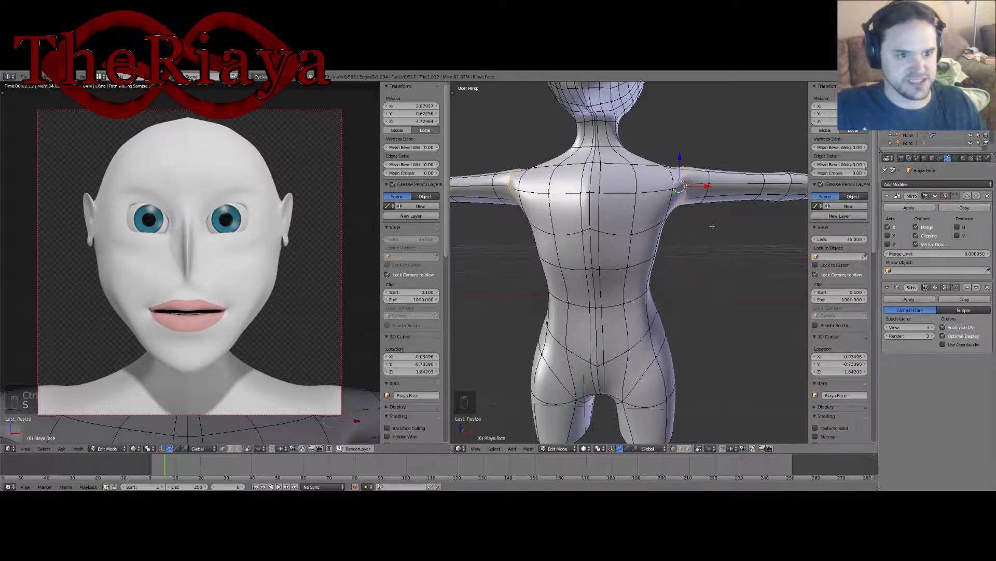
Step: Move the shoulder and neighbouring upper arm edge loops slightly outward along X, deselect everything, and save the file
alt+right_click(709, 177)
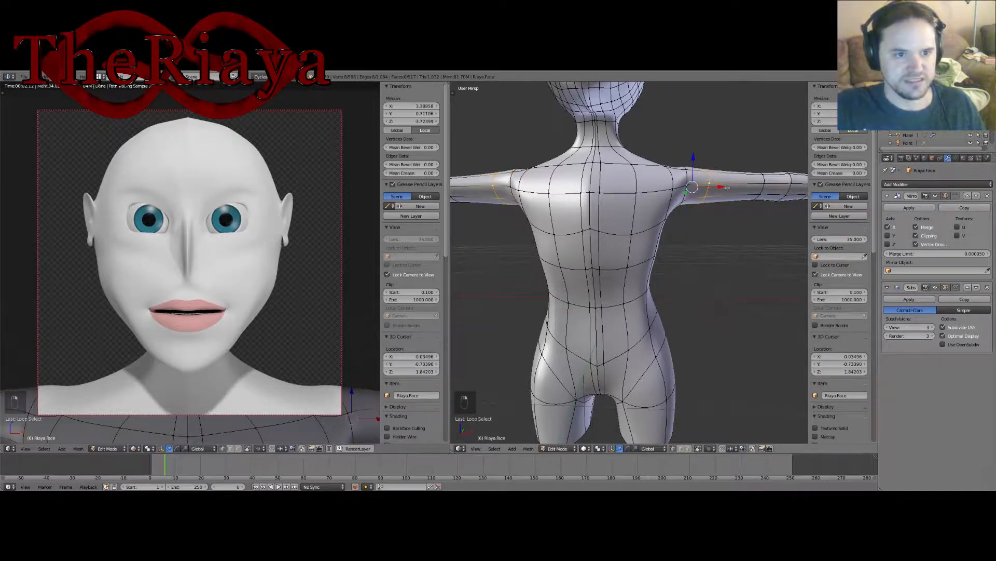
alt+shift+right_click(687, 178)
drag(714, 186, 716, 187)
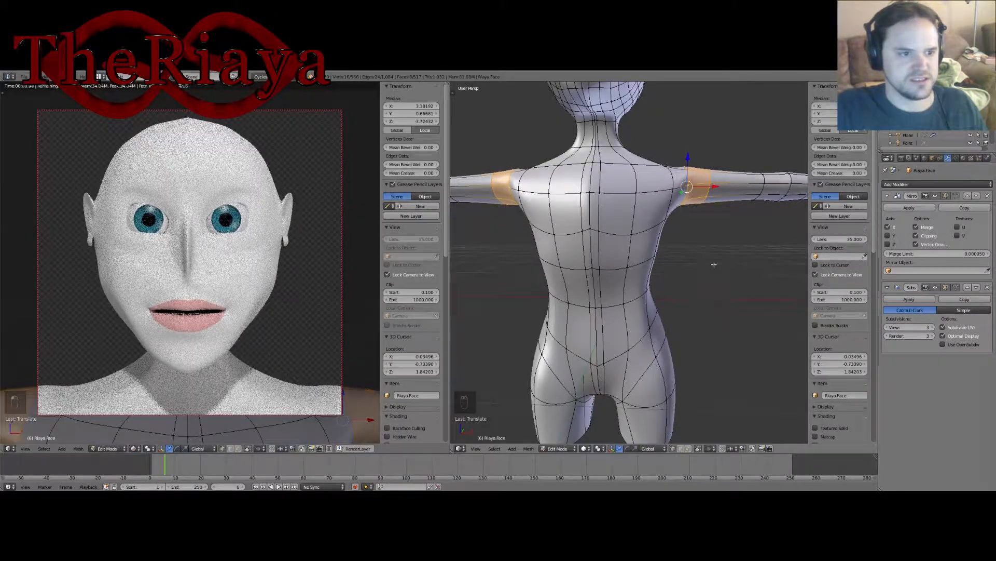
key(a)
key(ctrl+s)
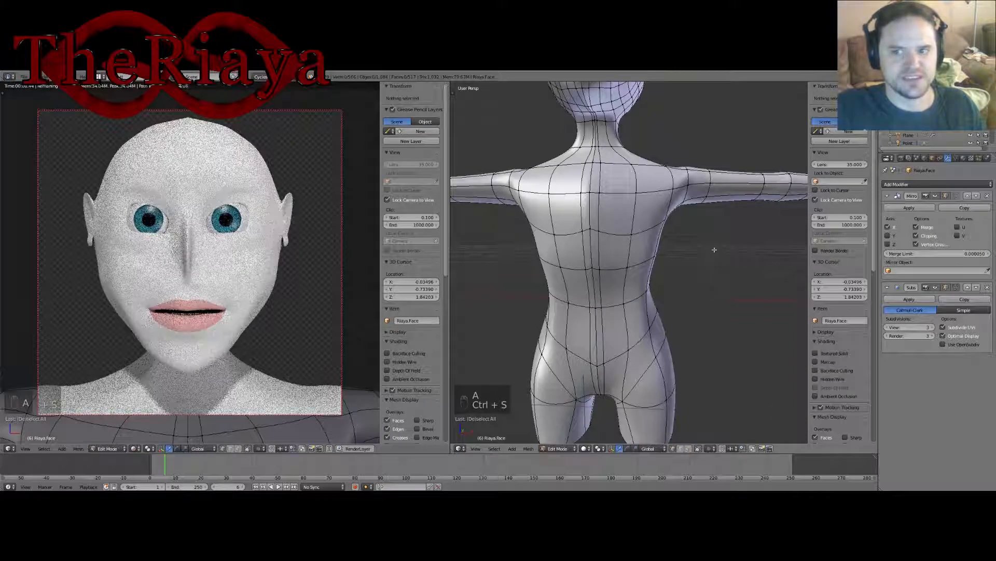
Step: Select the center vertex on the lower front of the torso, check the body from the front, and save the file
middle_drag(714, 265, 651, 305)
right_click(621, 351)
middle_drag(621, 351, 695, 304)
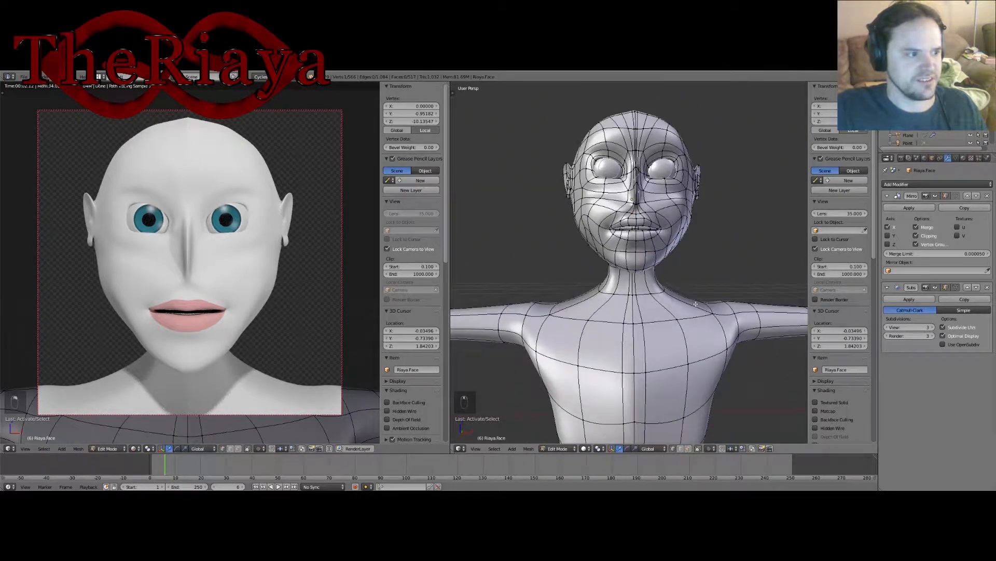
key(ctrl+s)
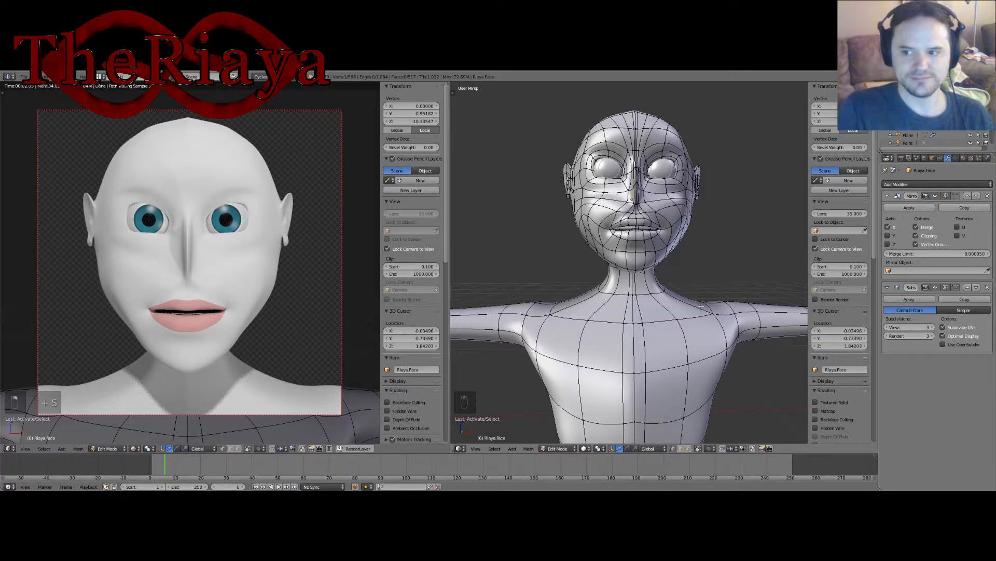
key(KP_7)
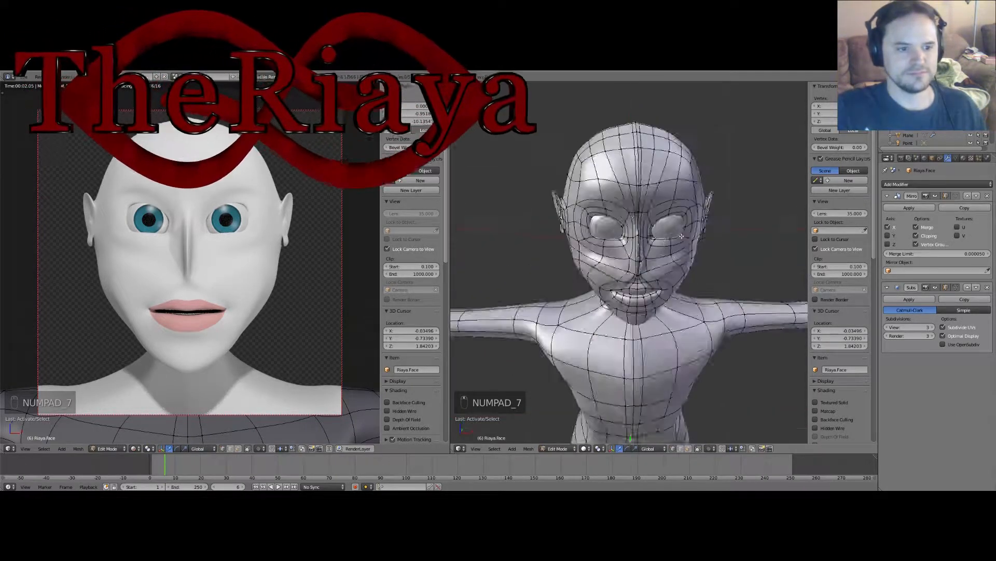